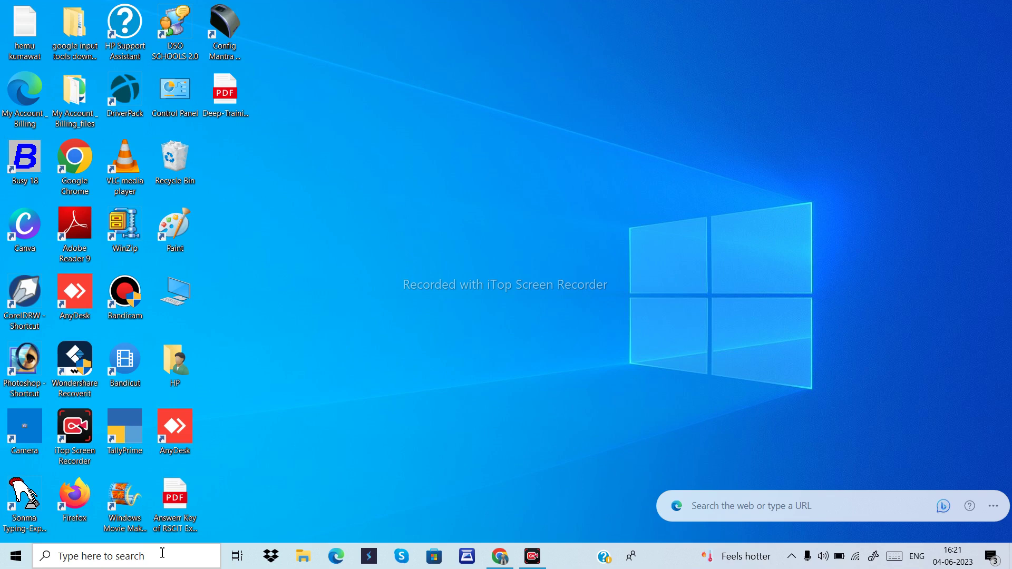
Step: Find and open Notepad, and maximize its blank document window
click(163, 553)
text(note)
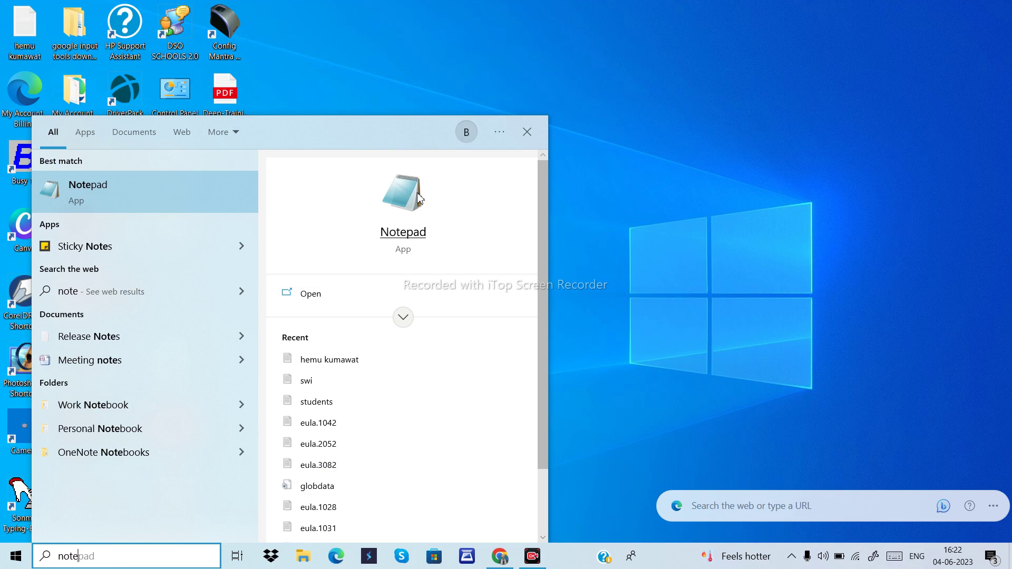
click(310, 294)
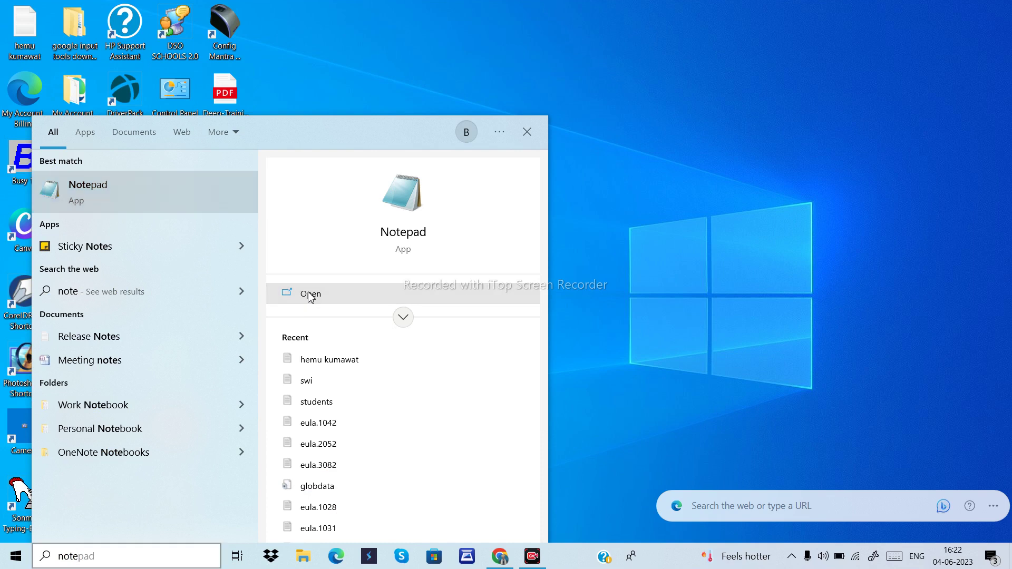
click(363, 298)
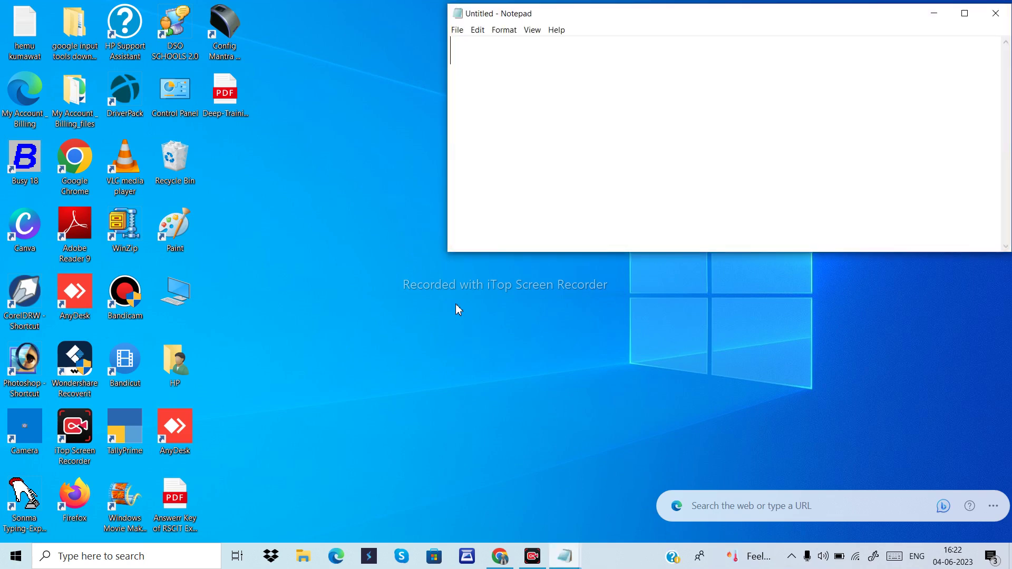
click(966, 13)
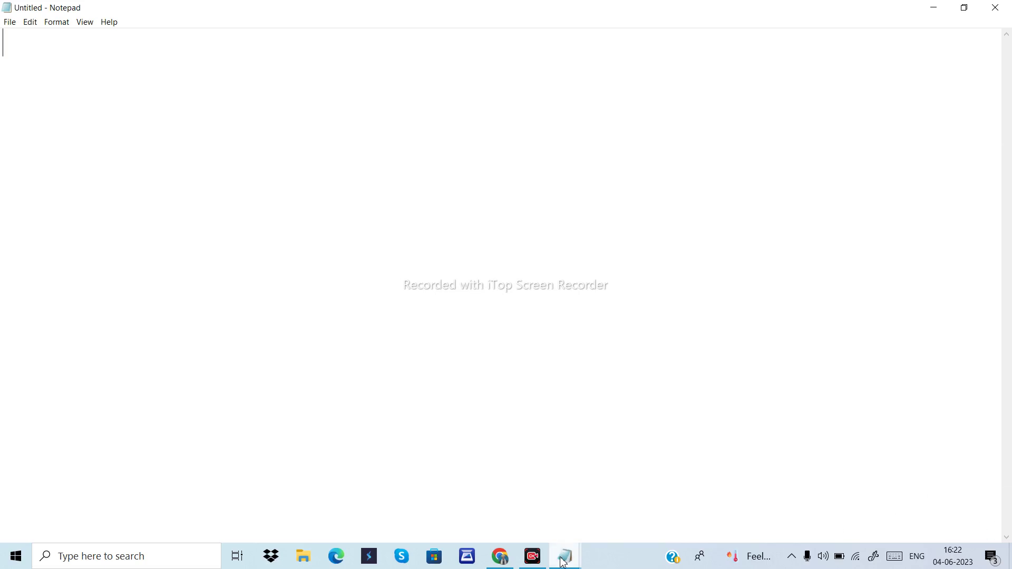
Step: Switch the Notepad window between its restored and maximized sizes twice, leaving it maximized
mouse_move(563, 564)
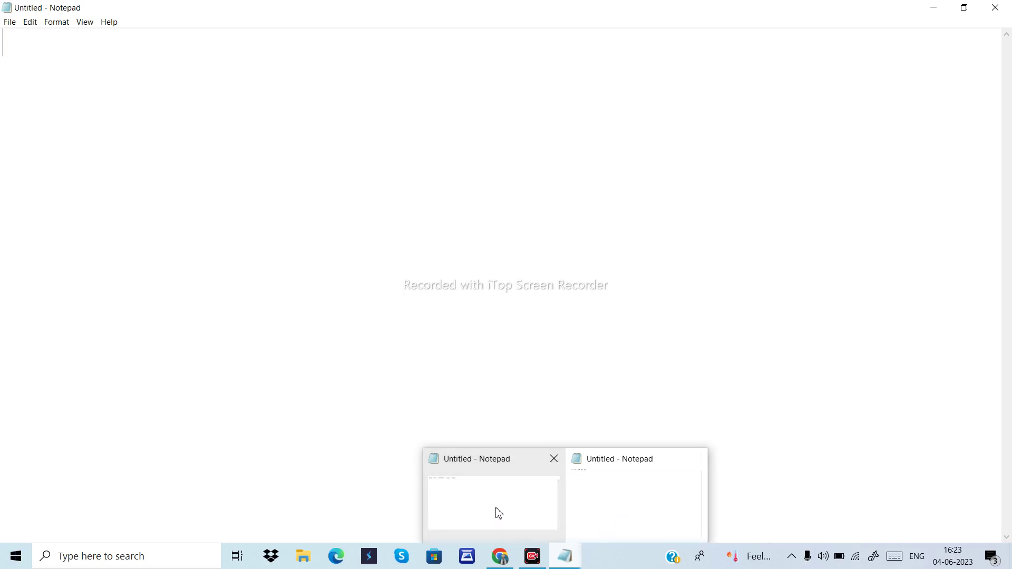
mouse_move(545, 522)
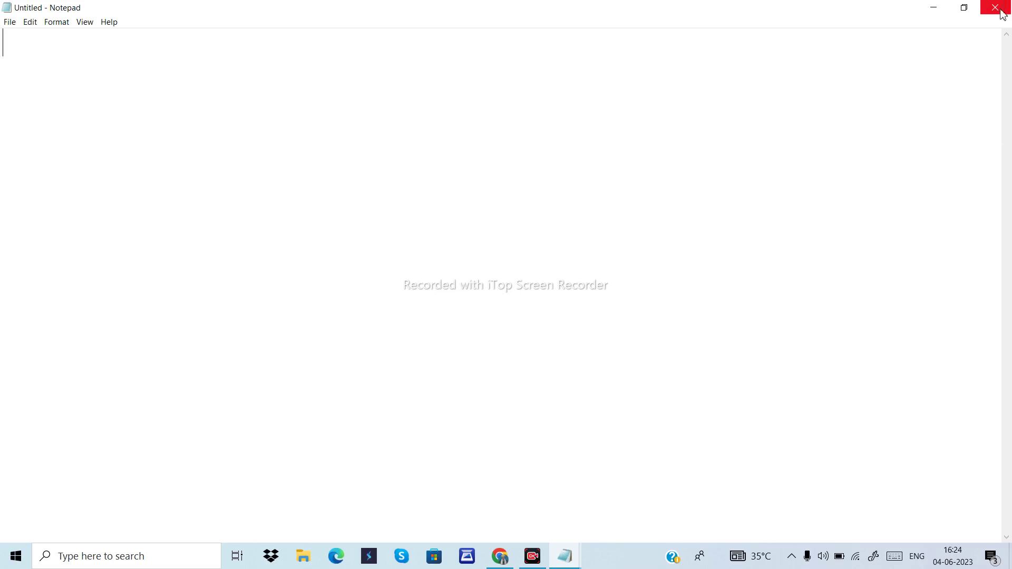
click(965, 7)
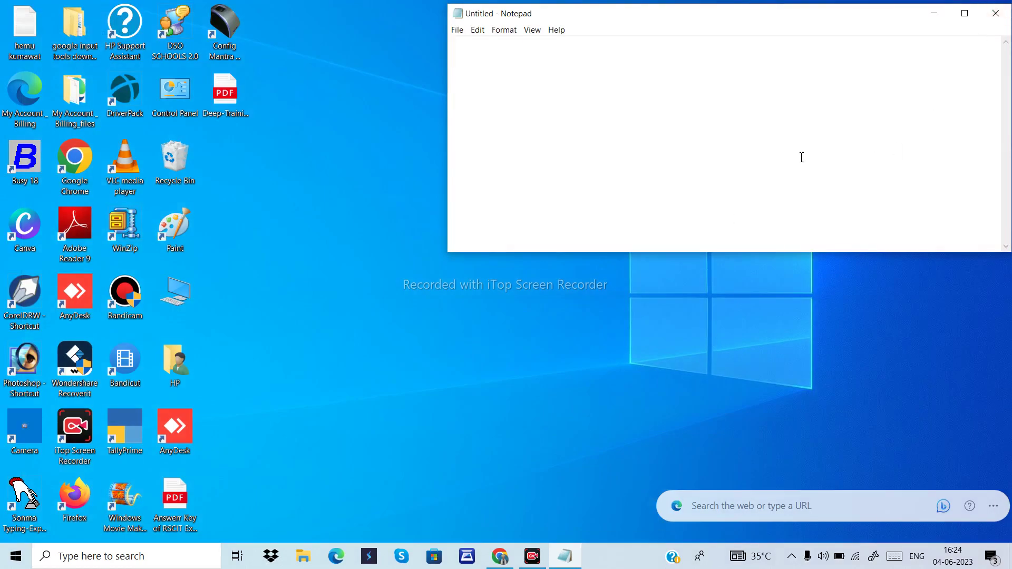
click(964, 13)
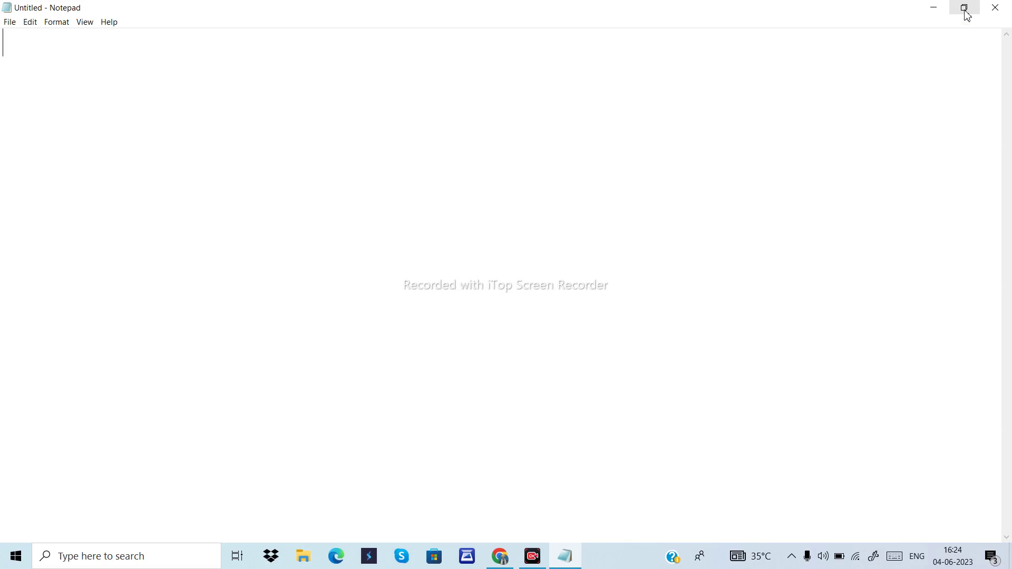
click(964, 8)
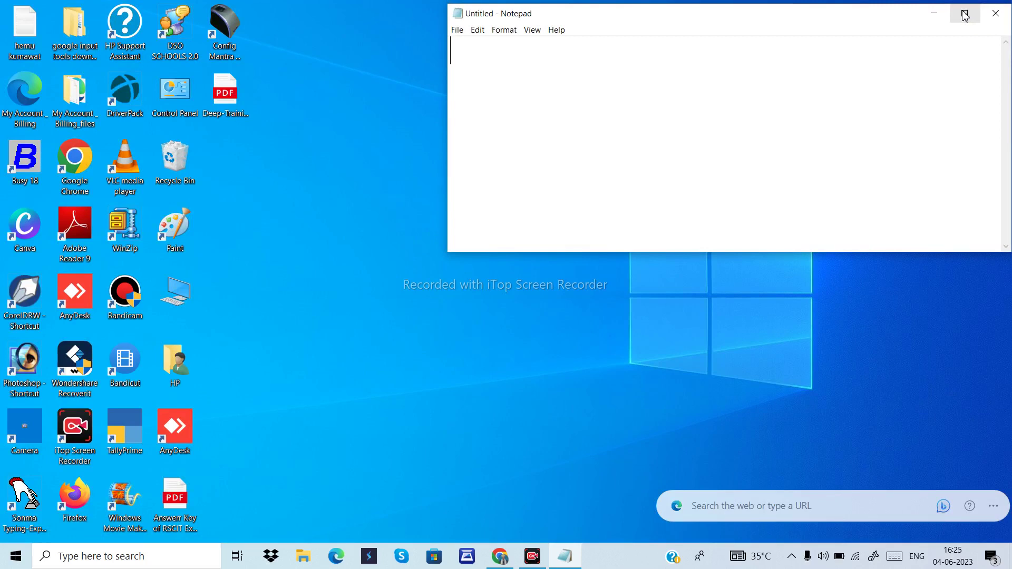
click(965, 15)
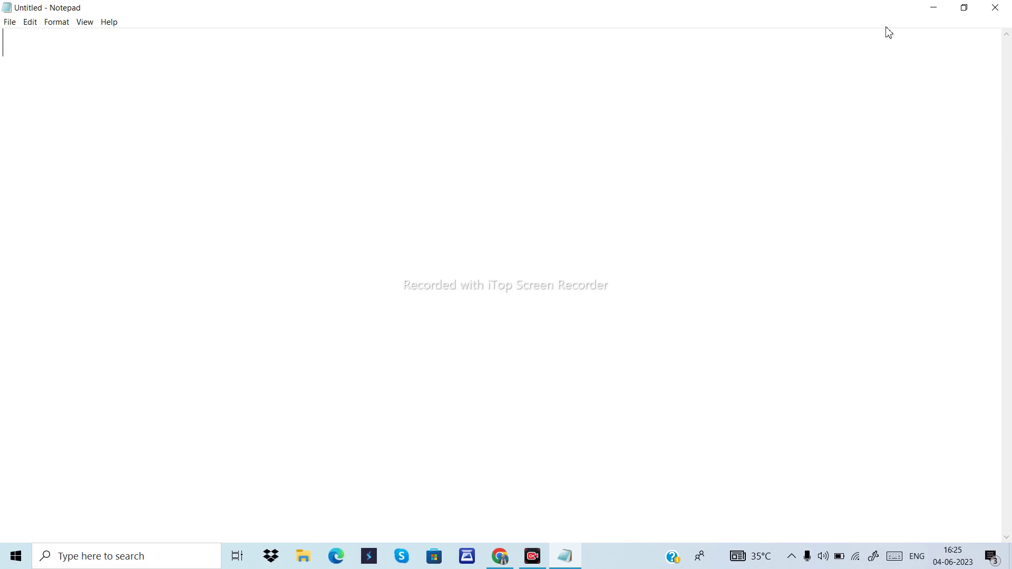
Step: Minimize the Notepad window and bring it back to full size
click(934, 11)
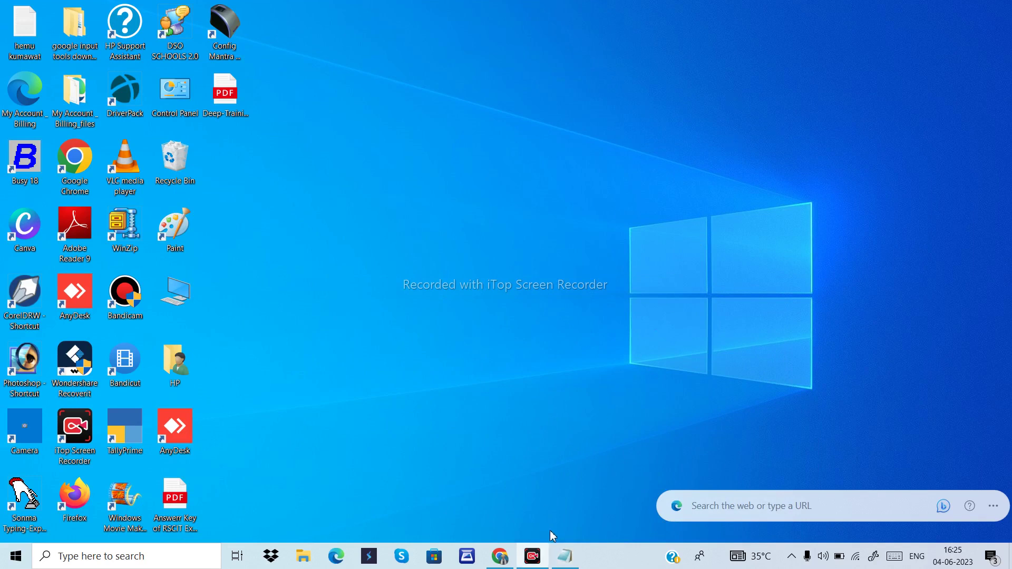
mouse_move(566, 559)
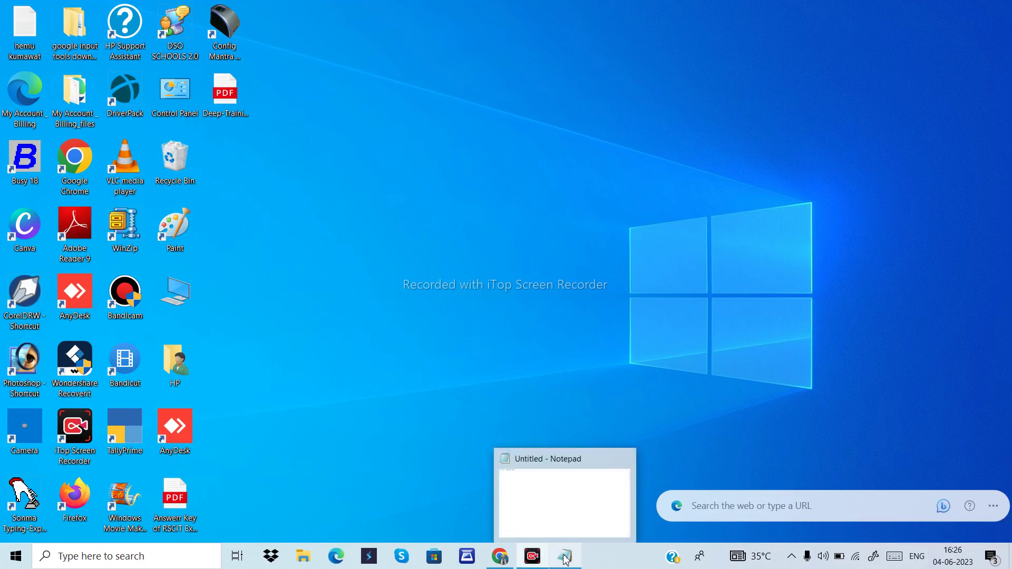
click(562, 521)
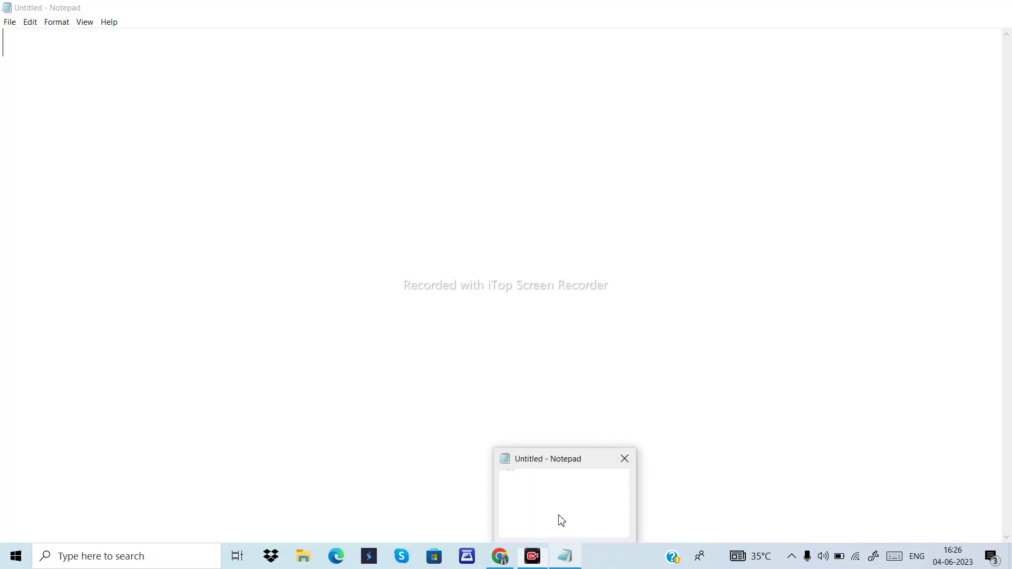
click(562, 521)
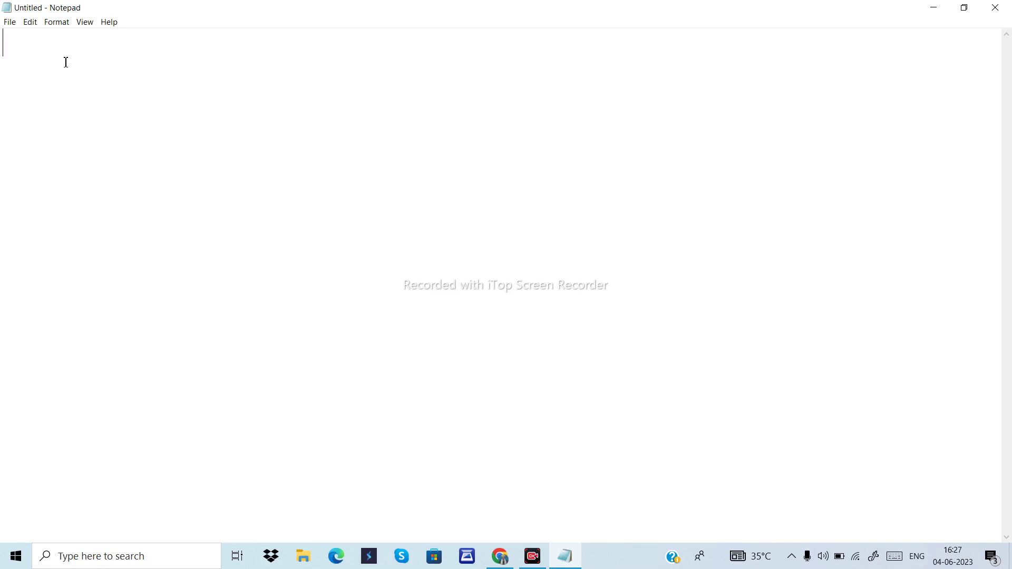
Step: Enter the two-word name as the first line of the blank document
text(Go)
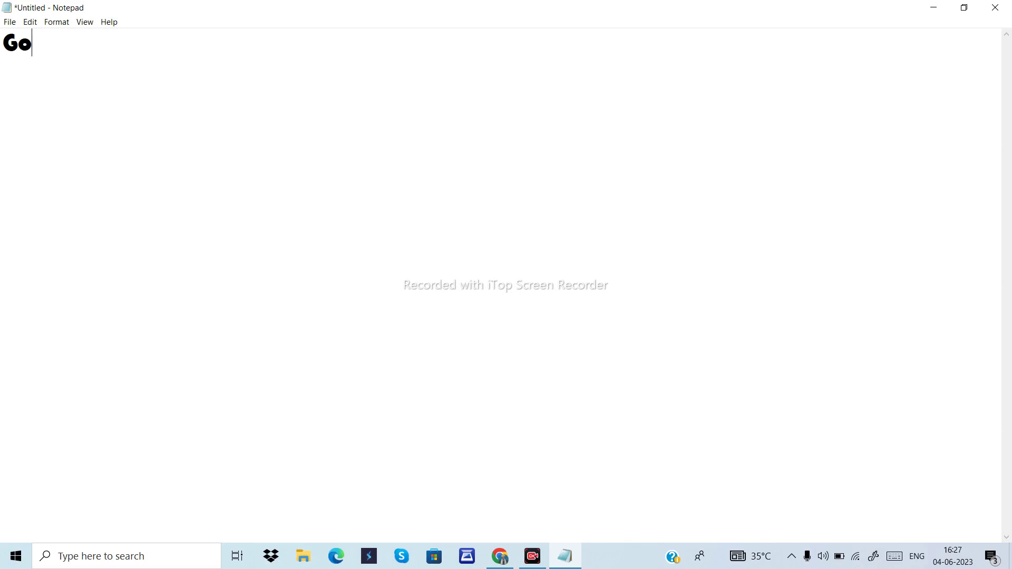
text(yal Ba)
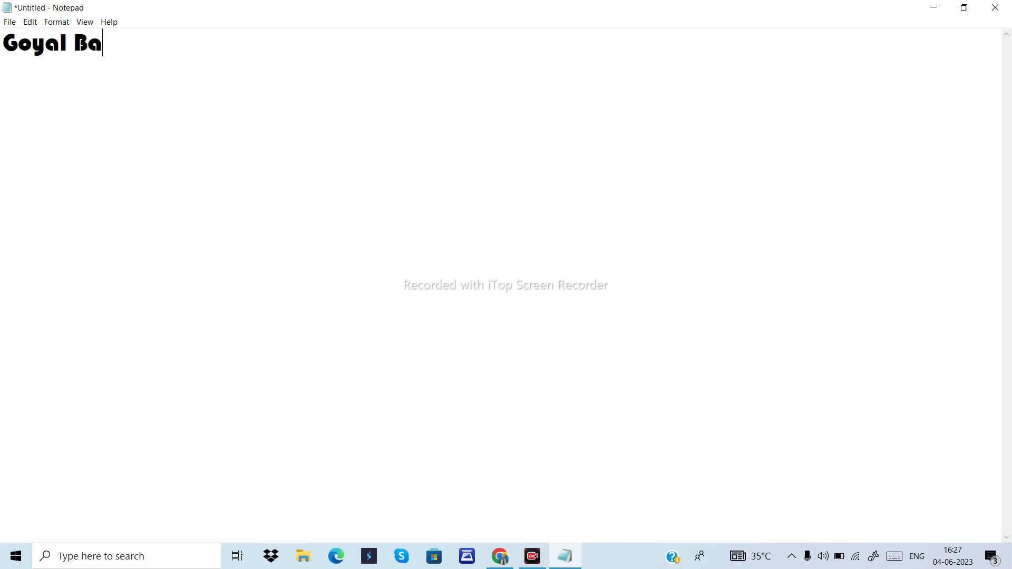
text(ndhu)
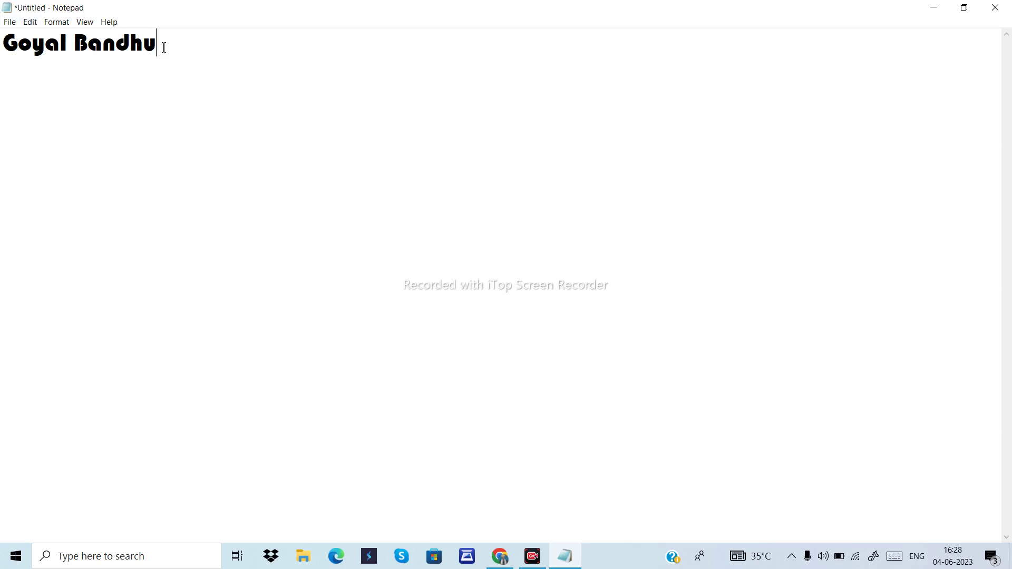
Step: Select the second word of the first line twice, clearing the selection each time
click(78, 44)
click(160, 41)
drag(158, 41, 75, 59)
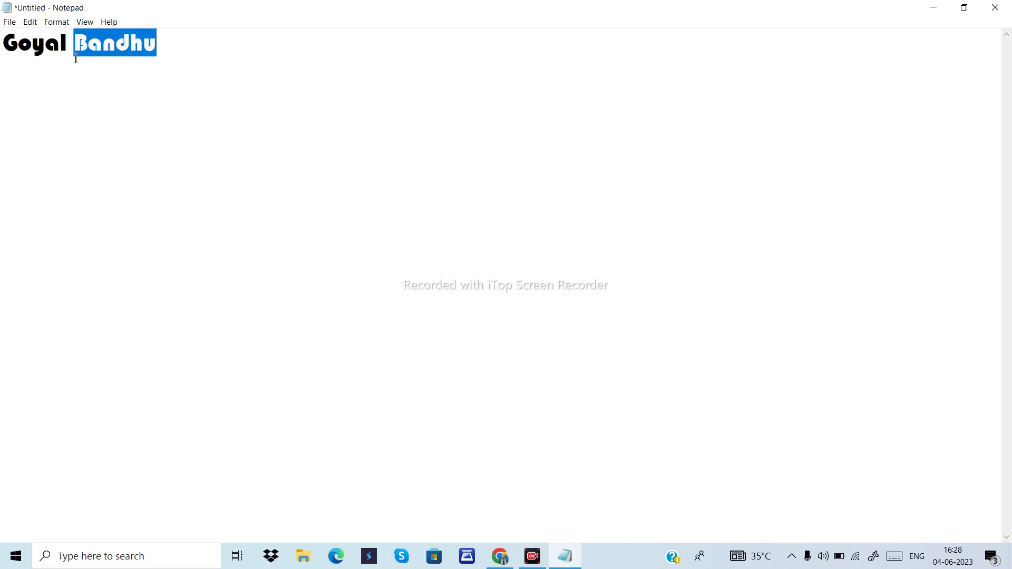
click(143, 41)
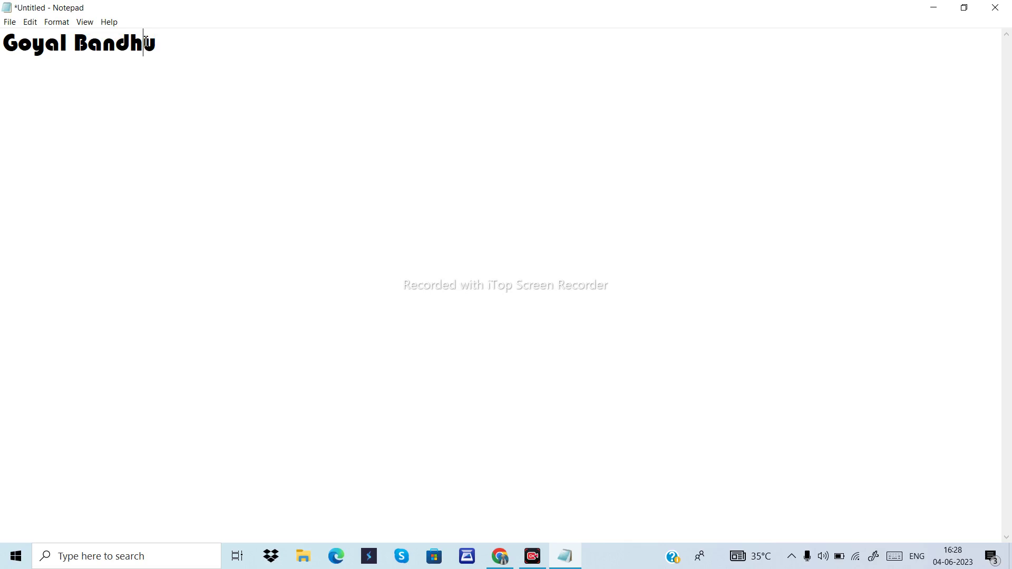
double_click(146, 41)
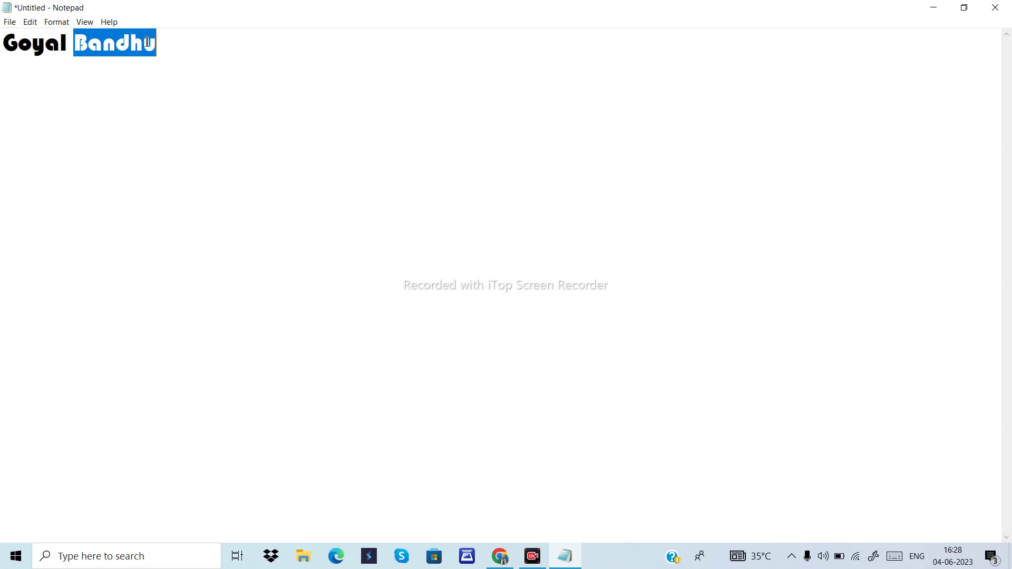
click(182, 50)
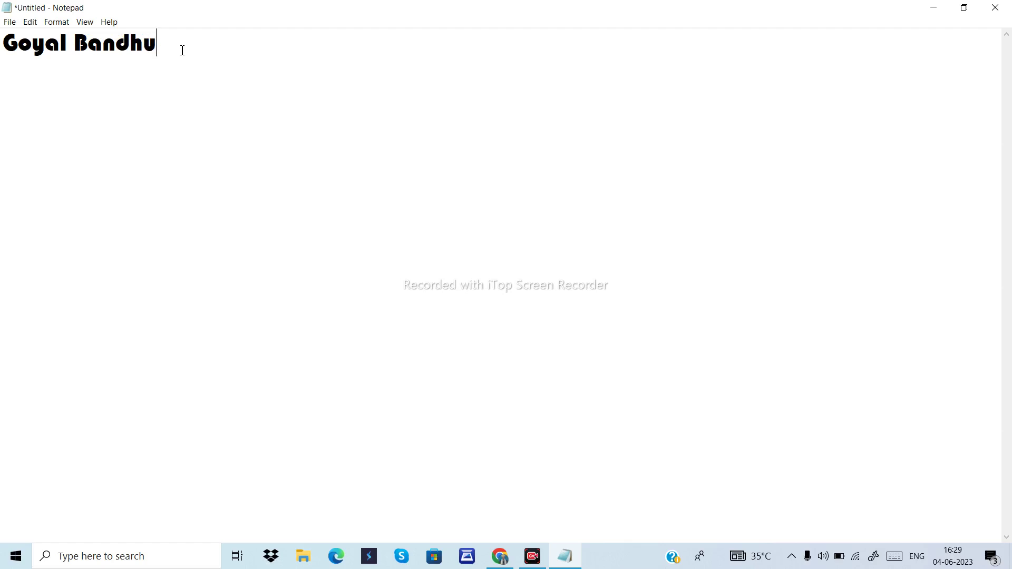
Step: Select all of the document's text three times with Select All, clearing the selection after each
key(ctrl+a)
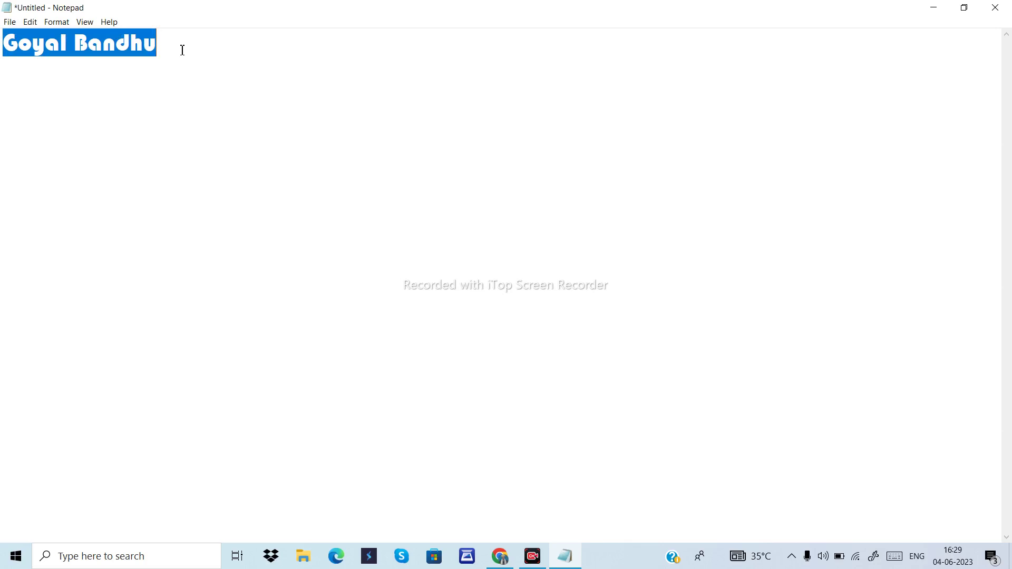
click(183, 50)
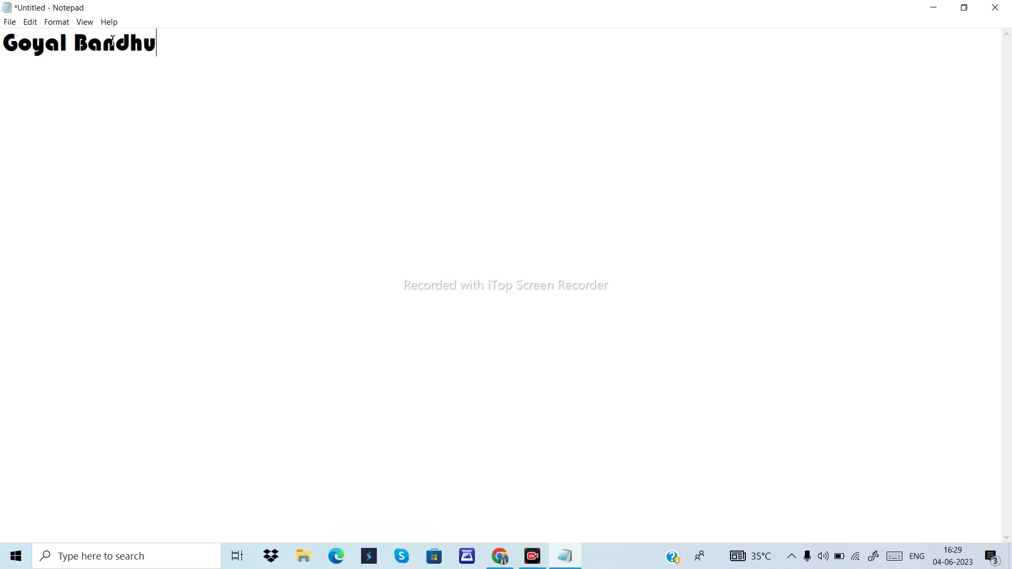
click(32, 22)
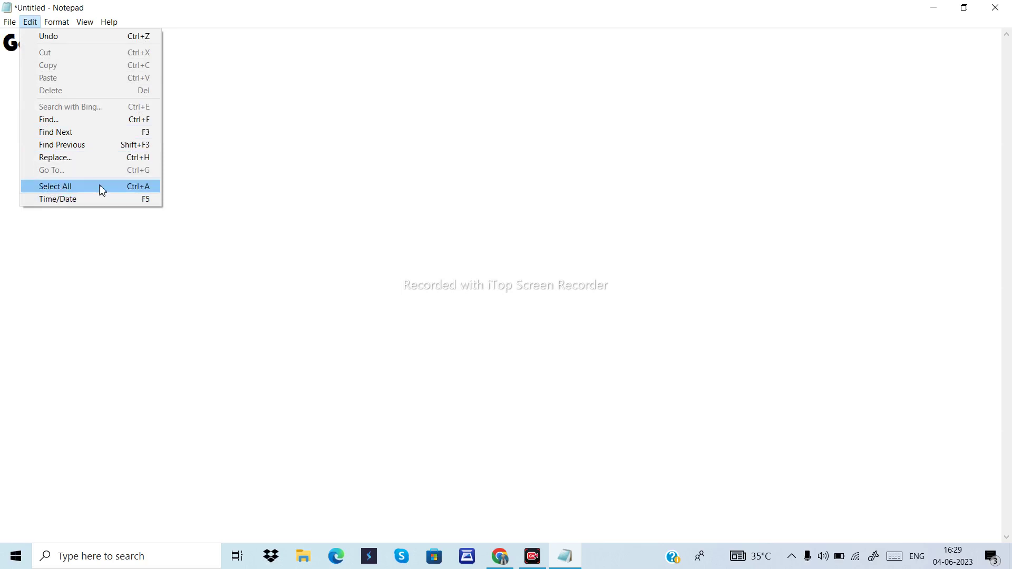
click(72, 187)
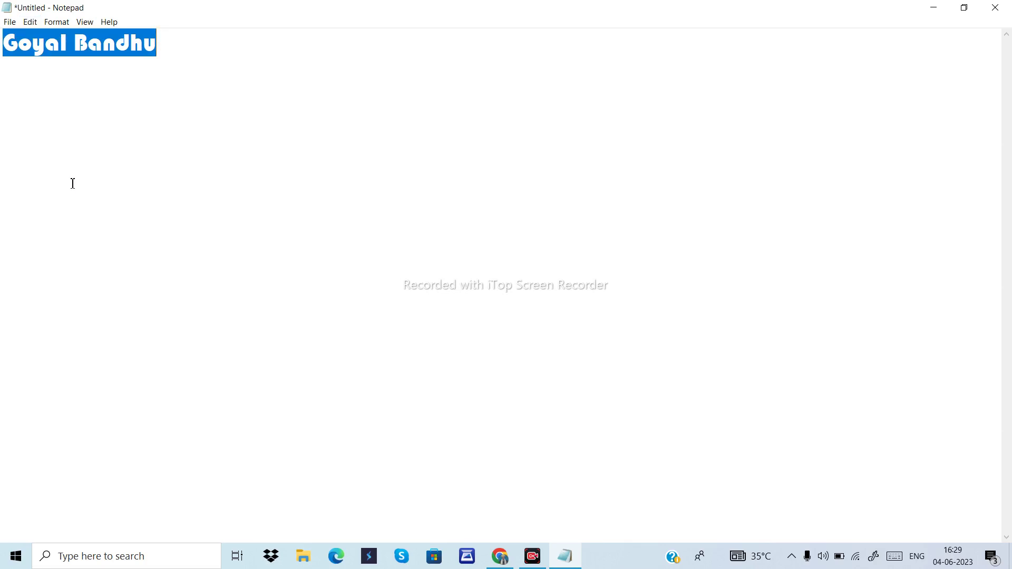
click(185, 44)
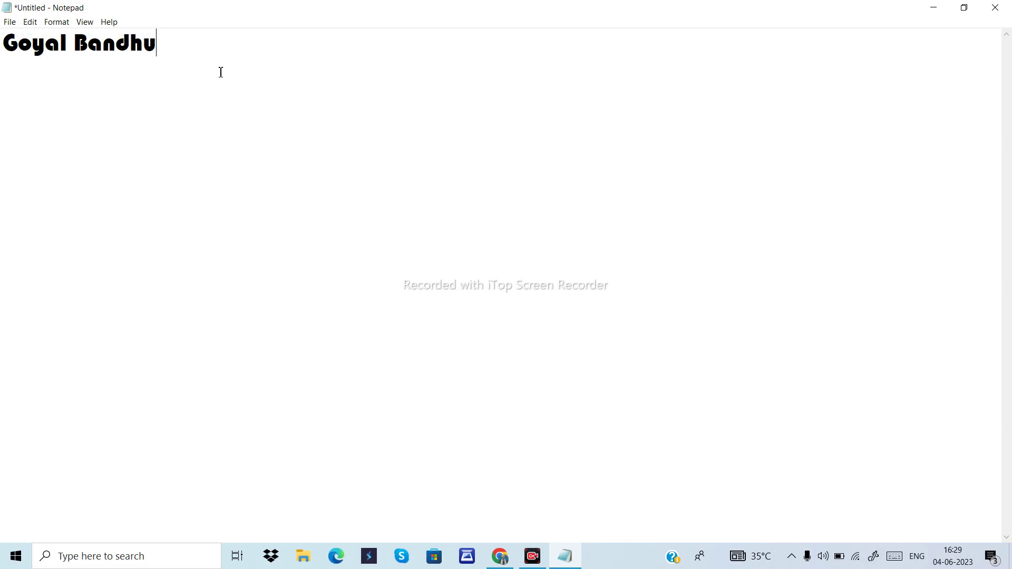
click(30, 22)
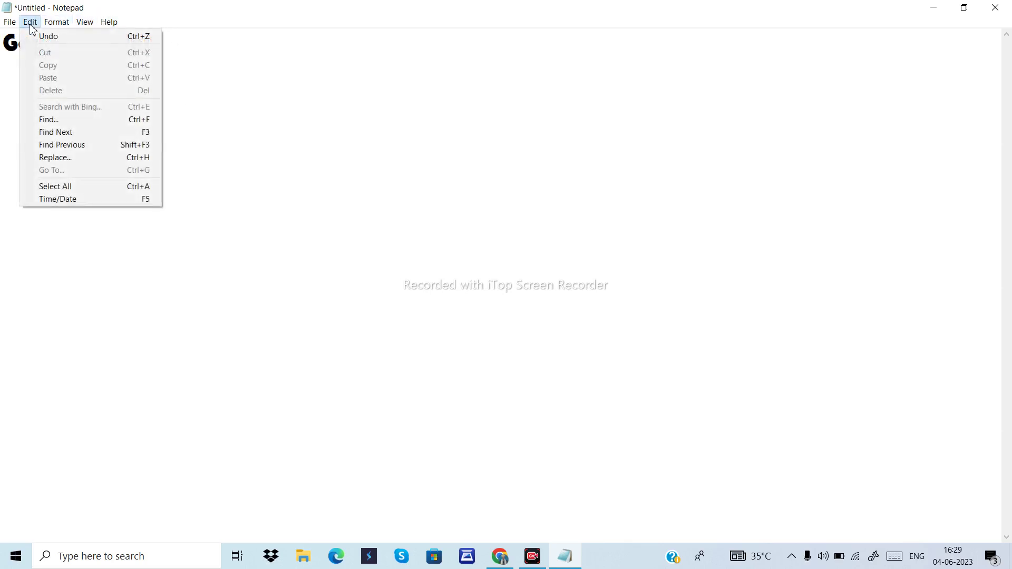
click(60, 189)
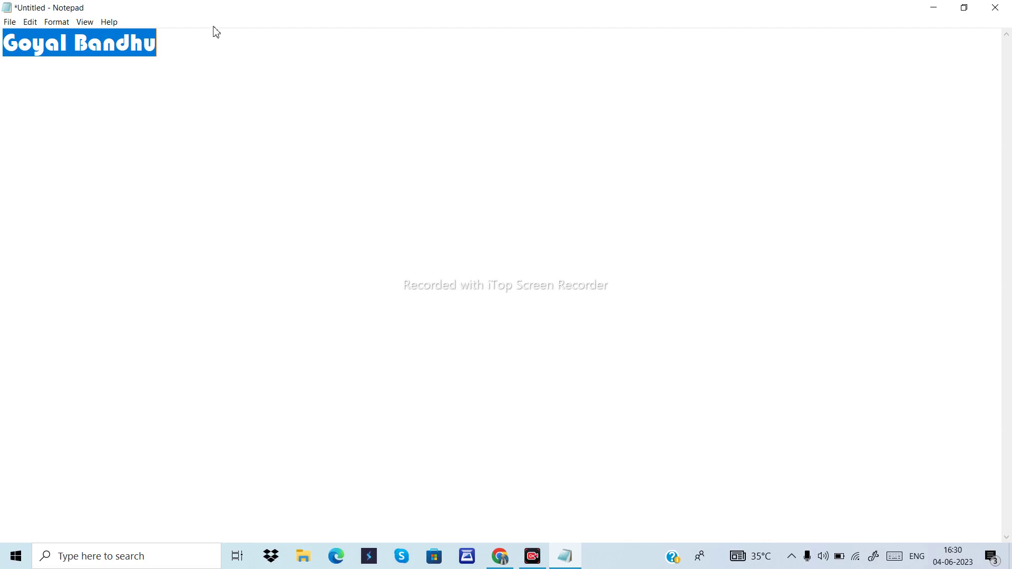
click(211, 42)
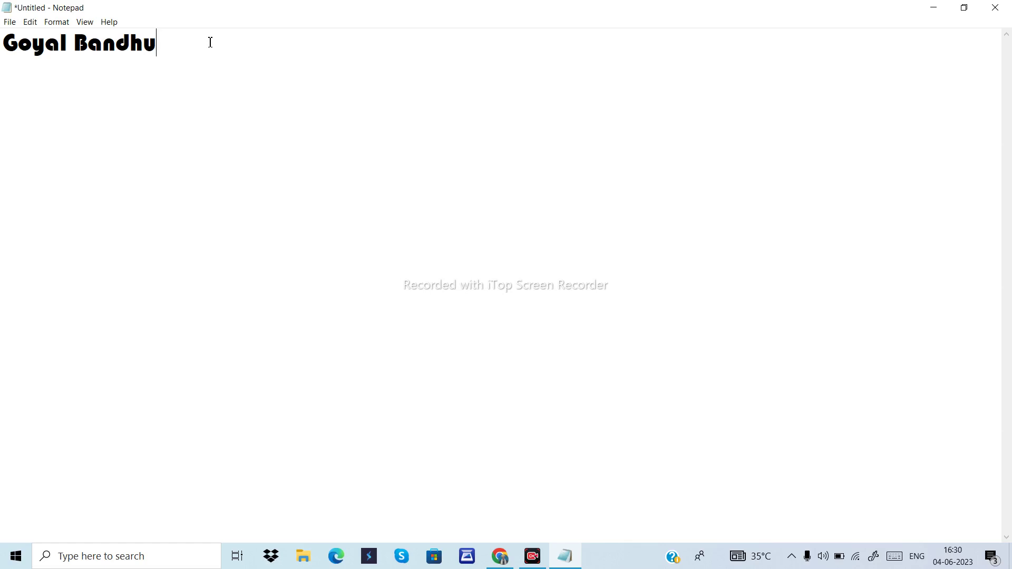
Step: Copy all of the document's text and paste it on a new line below the original
click(30, 22)
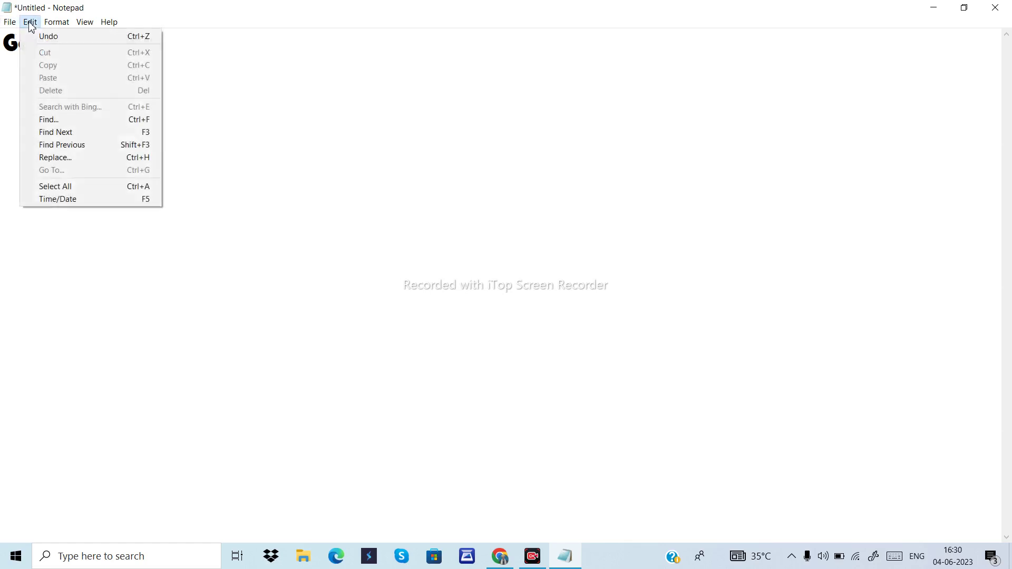
click(56, 186)
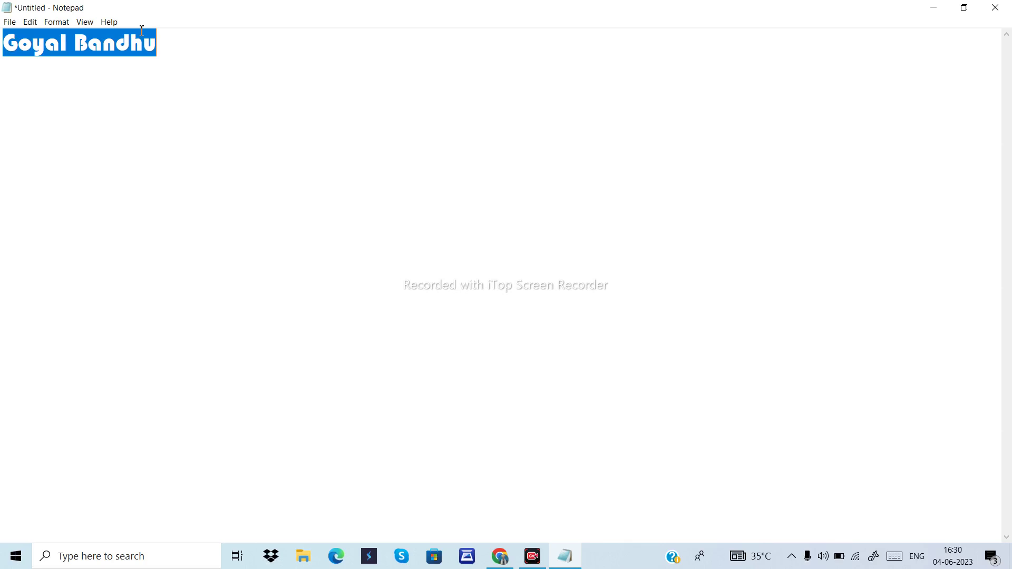
click(29, 23)
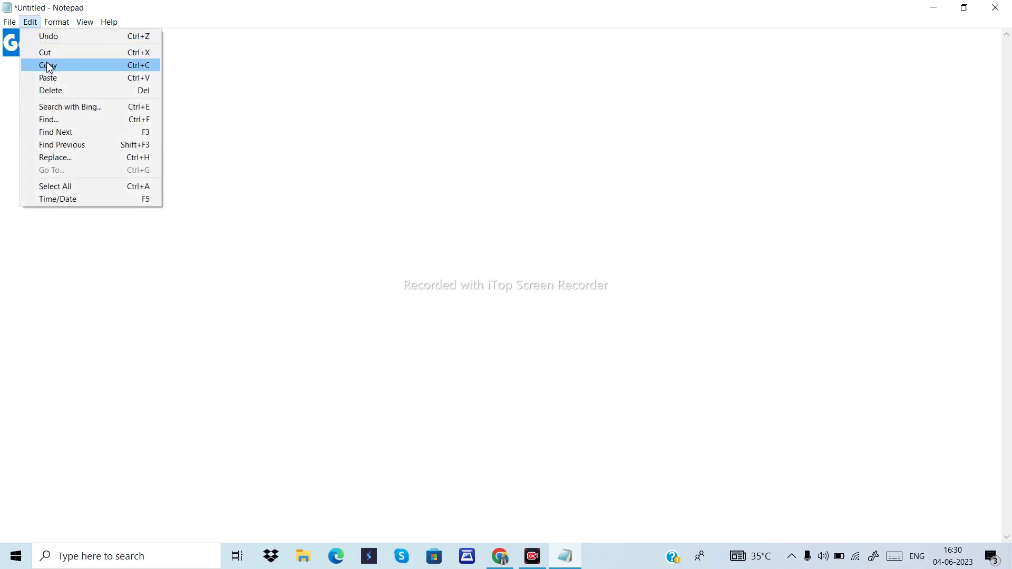
click(74, 64)
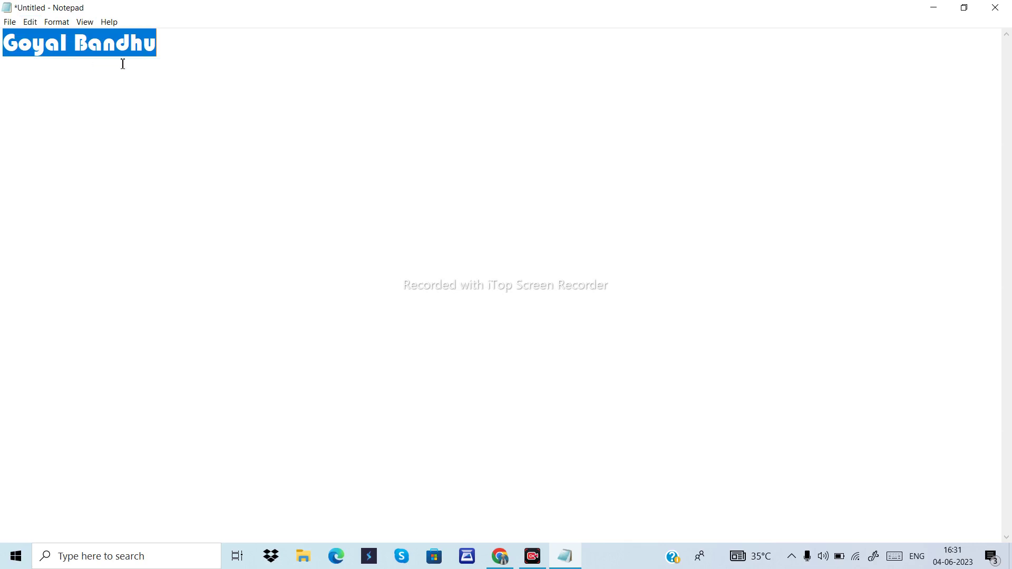
click(203, 45)
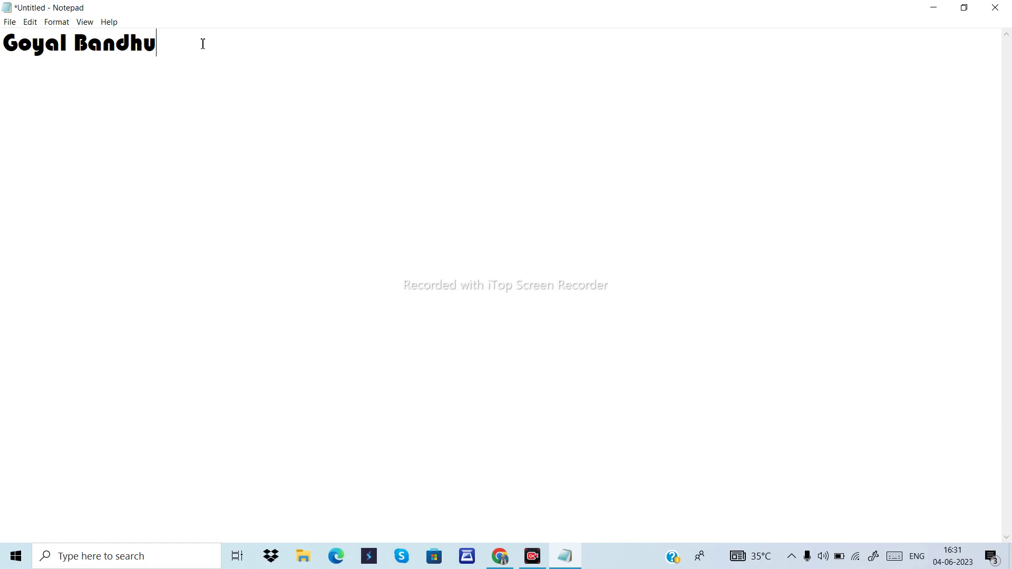
key(Return)
key(ctrl+v)
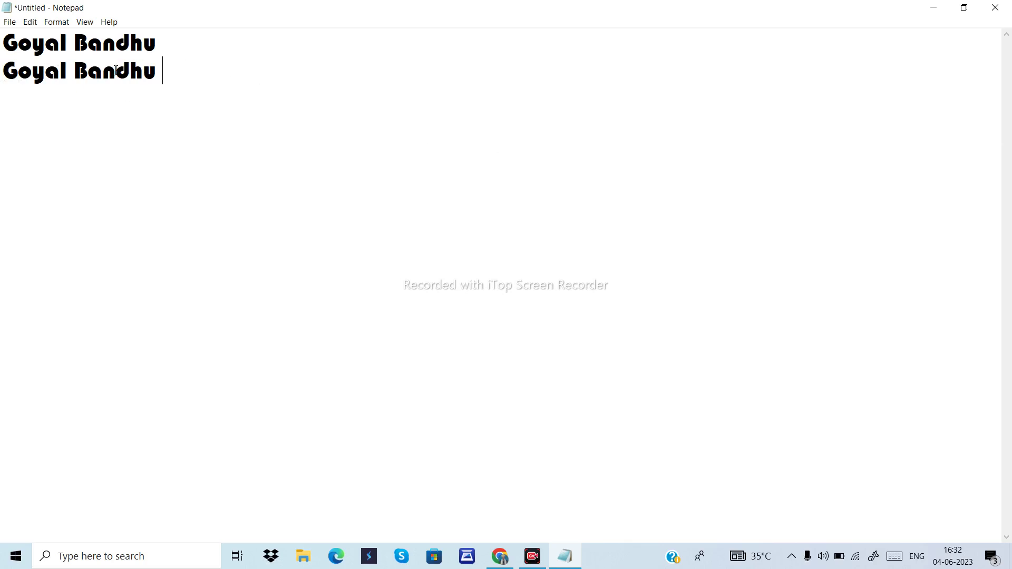
Step: Paste the copied text again at the end of the second line
click(30, 22)
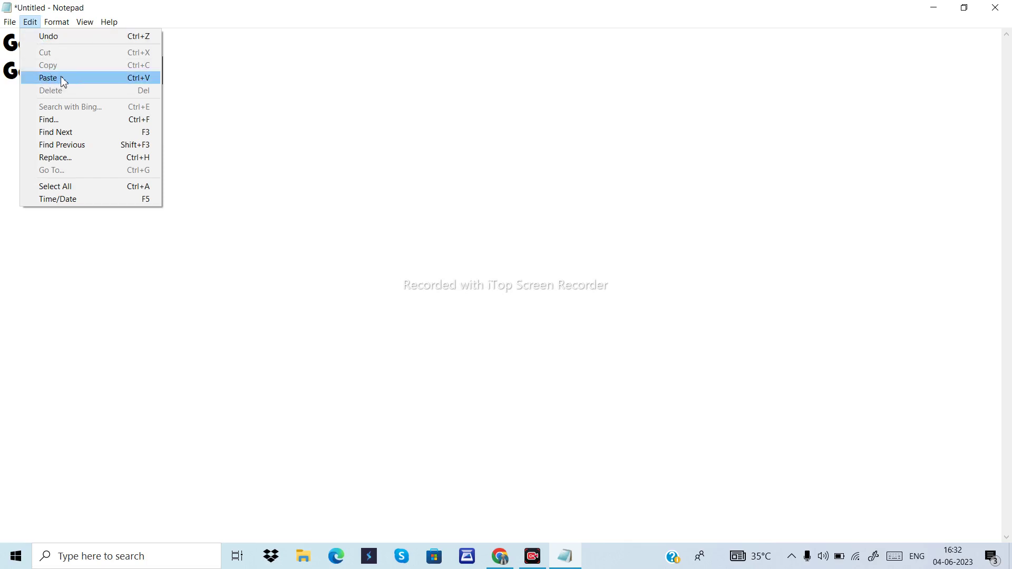
click(45, 79)
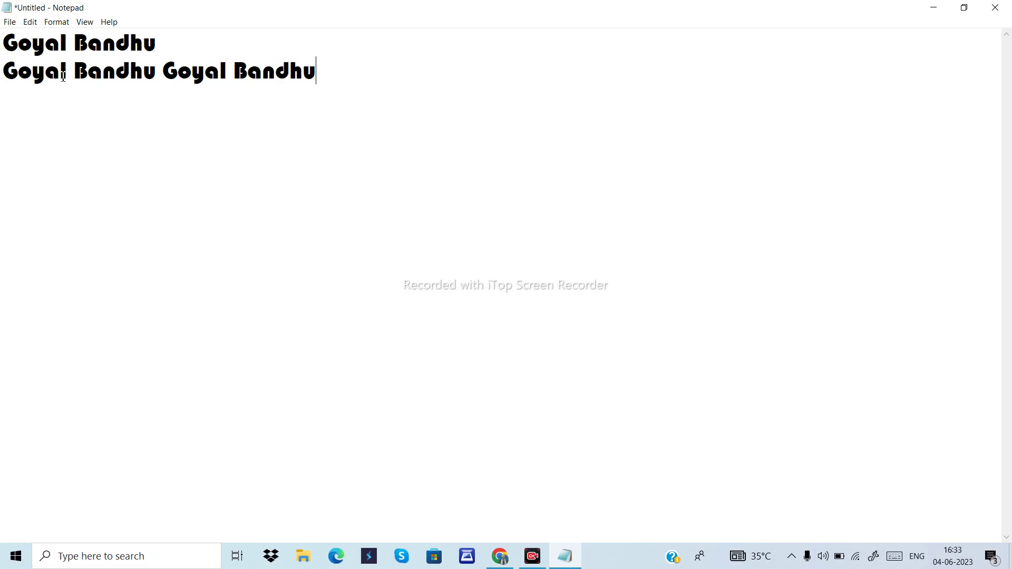
Step: Cut all of the document's text and paste it back starting on the third line
key(ctrl+a)
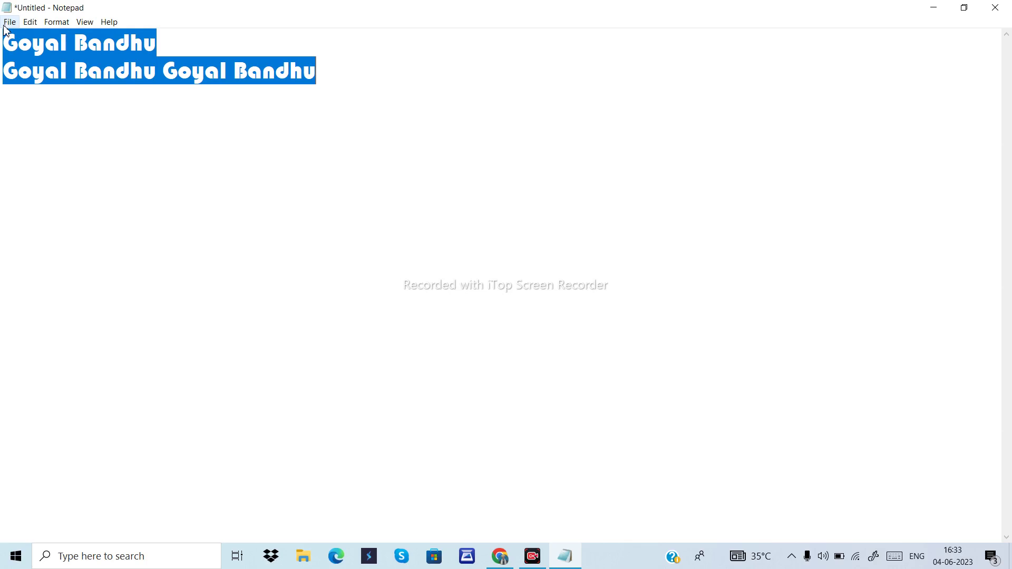
click(31, 23)
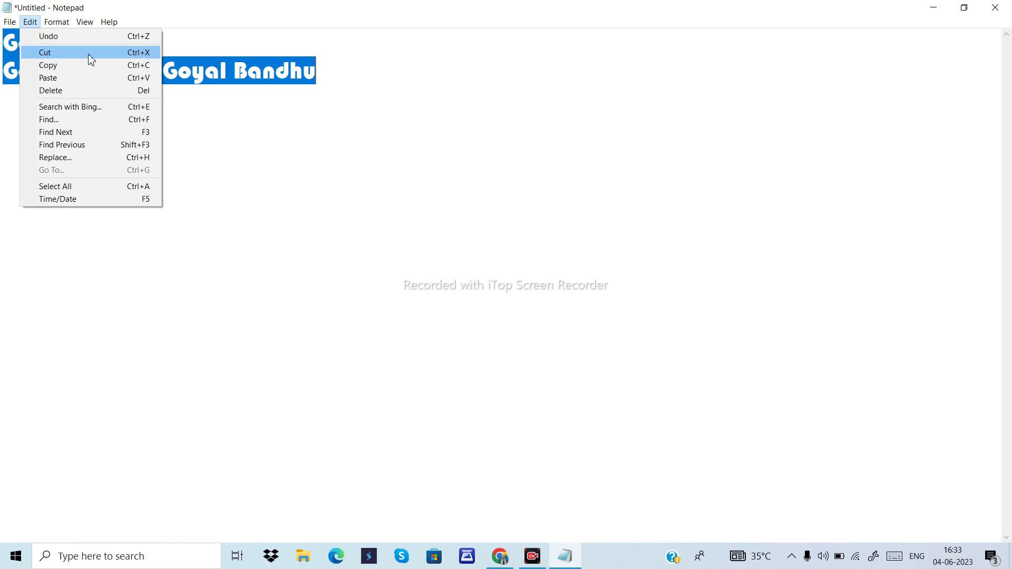
click(50, 52)
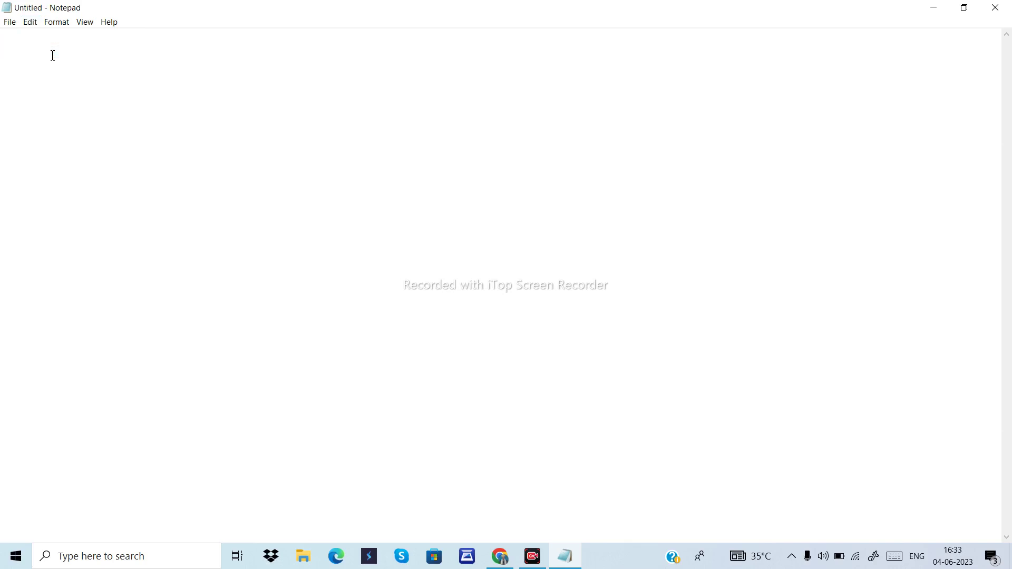
key(Return)
key(Return)
key(ctrl+v)
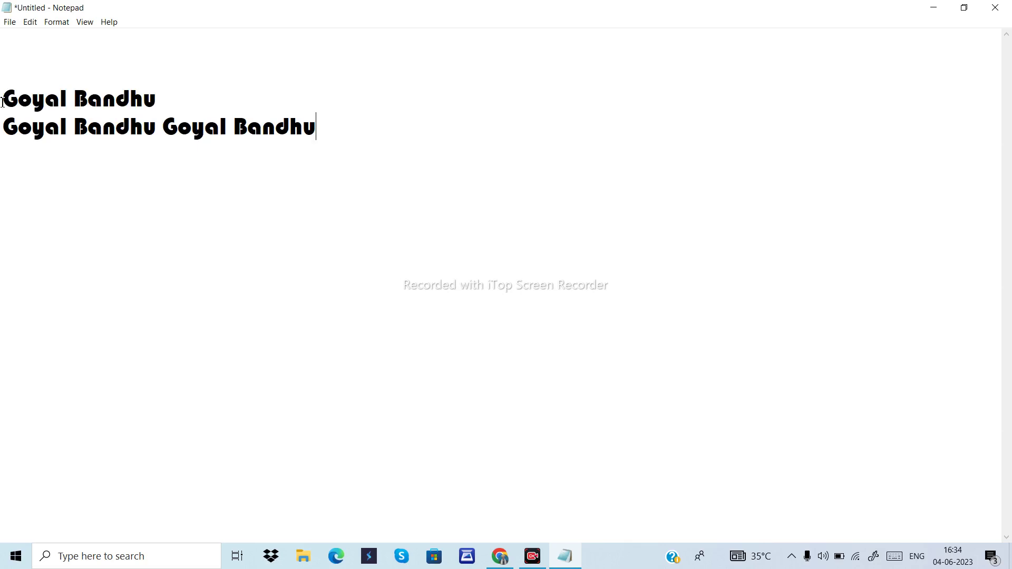
Step: Paste the cut text again at the start of the document, above the existing lines
click(60, 45)
click(84, 136)
click(19, 45)
key(ctrl+v)
click(26, 91)
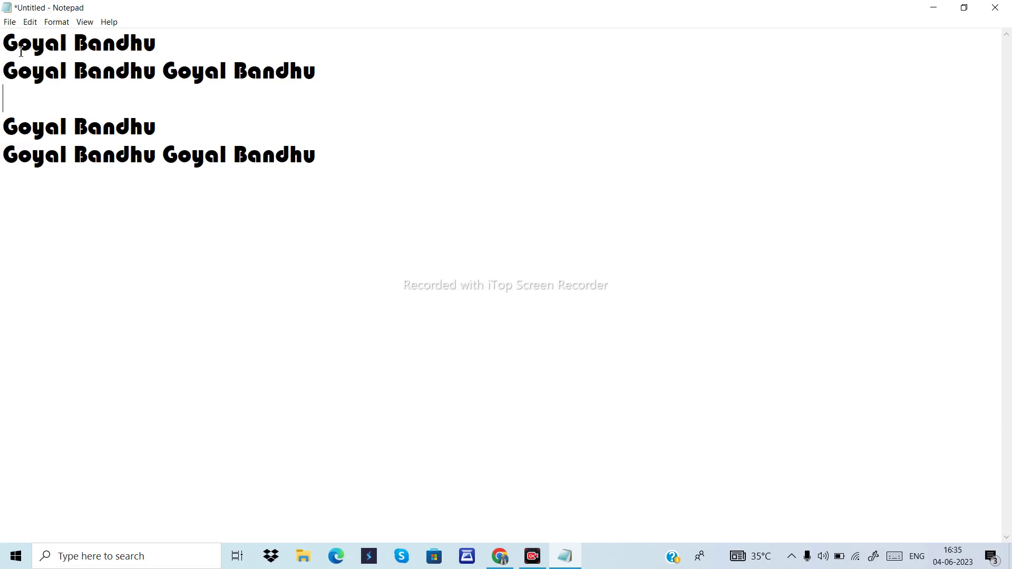
Step: Select the first word of the first line and clear the selection
double_click(57, 56)
double_click(58, 55)
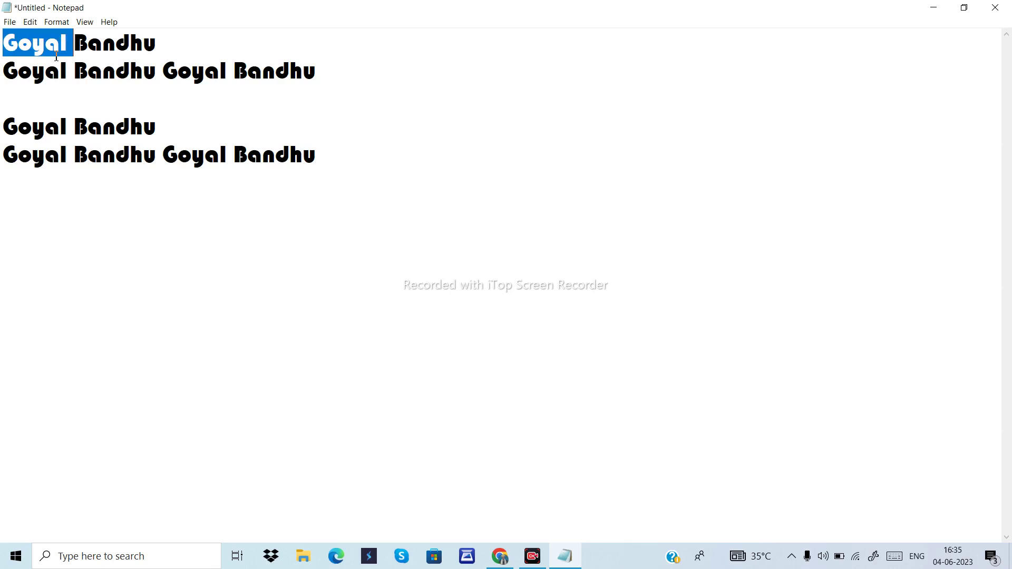
click(58, 56)
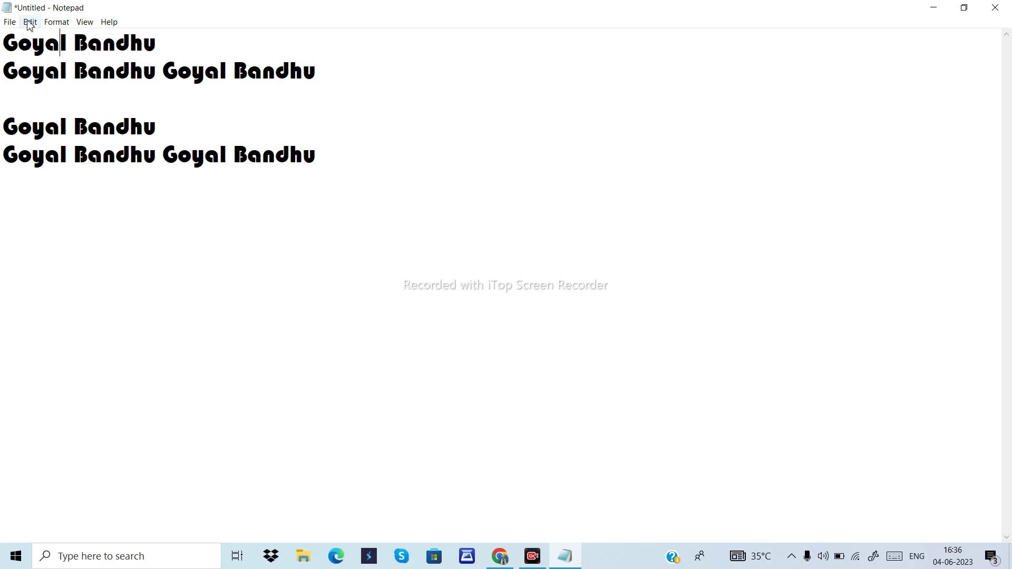
Step: Toggle the last paste off and on with repeated Undo commands, placing the cursor on the blank third line at the end
click(30, 23)
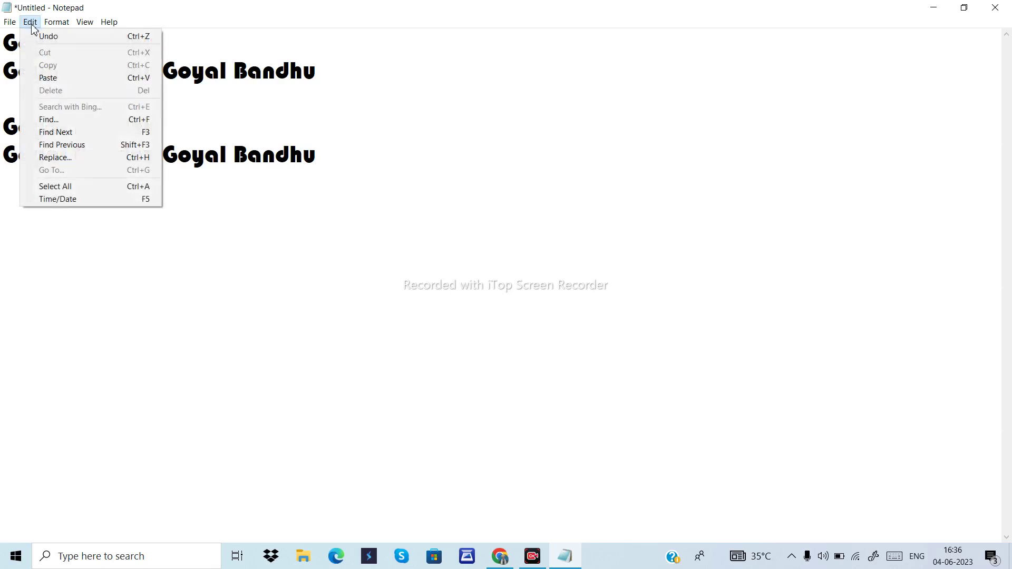
click(42, 35)
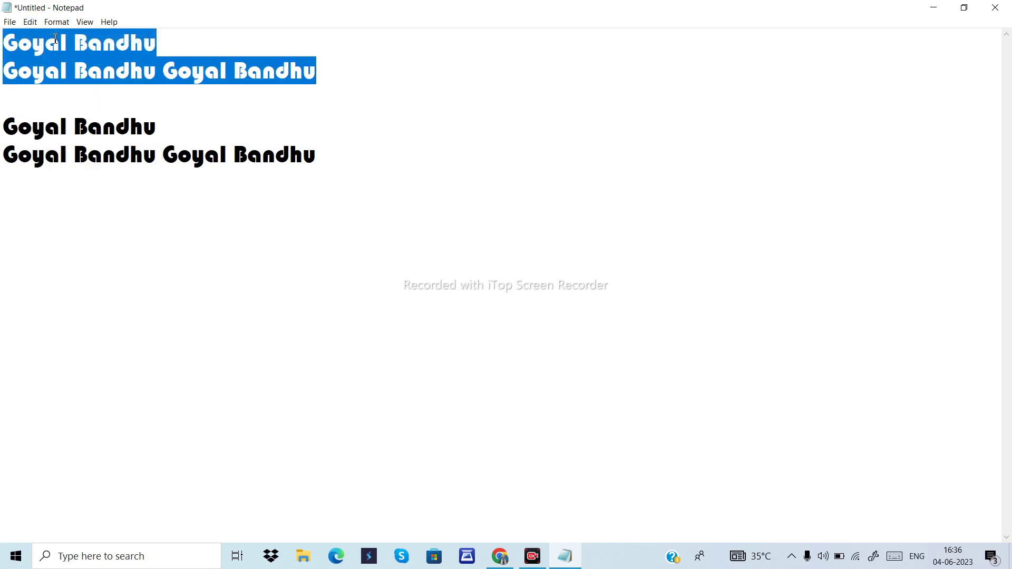
click(32, 24)
click(45, 37)
click(44, 38)
click(31, 22)
click(37, 36)
click(101, 105)
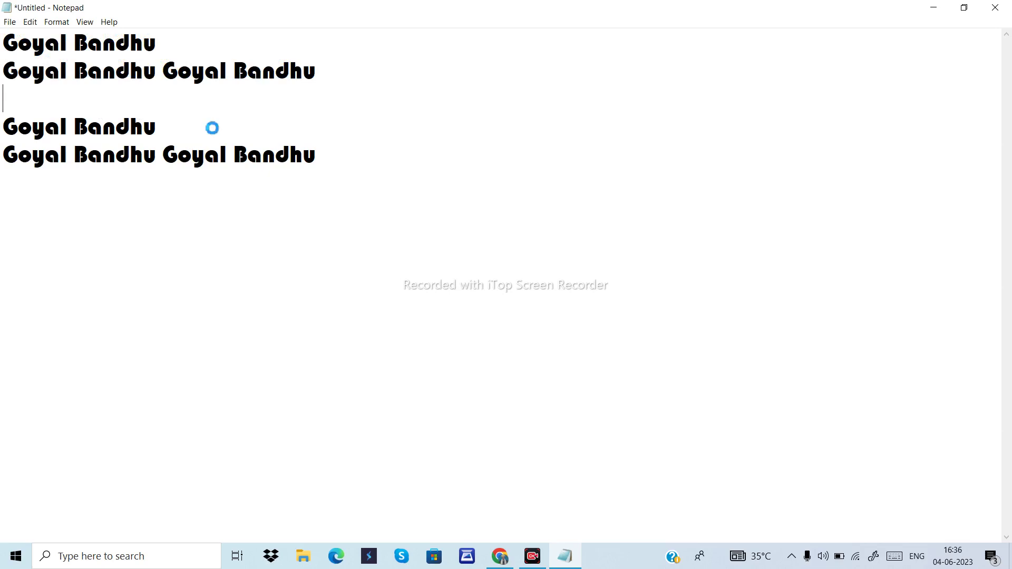
Step: Paste the cut text on the blank third line and undo that paste
key(ctrl+v)
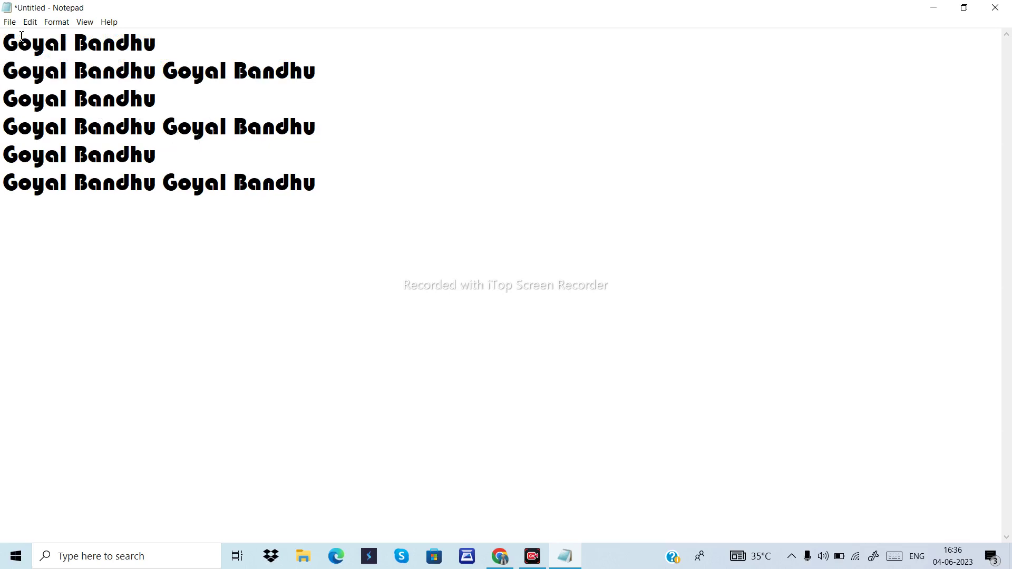
click(30, 22)
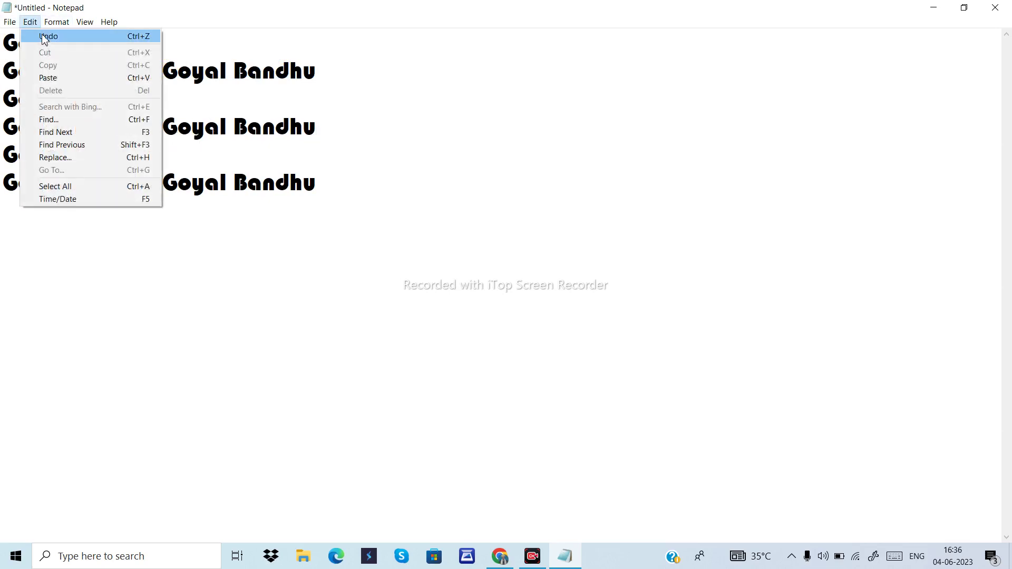
click(46, 35)
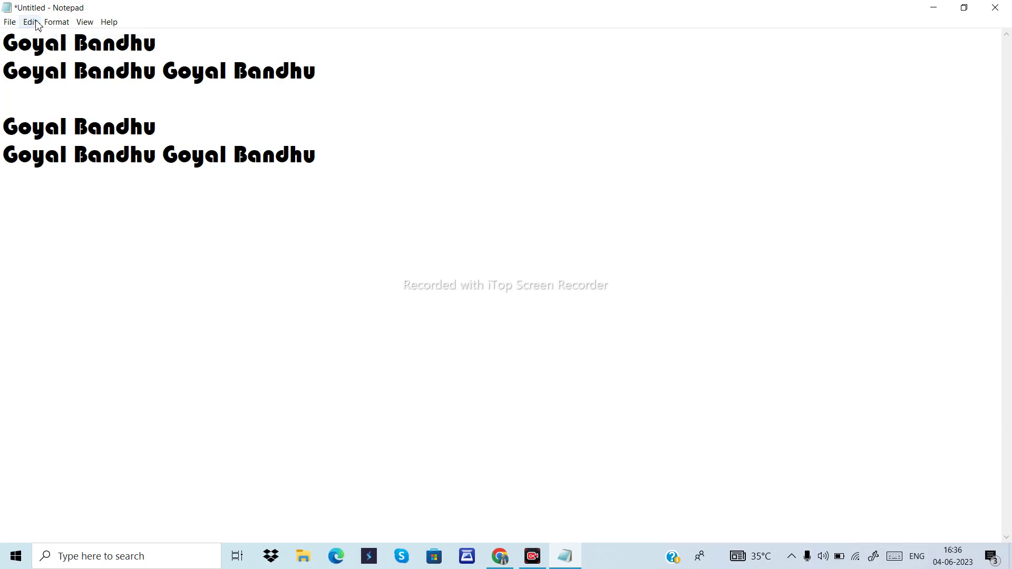
Step: Bring the pasted lines back with another Undo and delete them
click(31, 22)
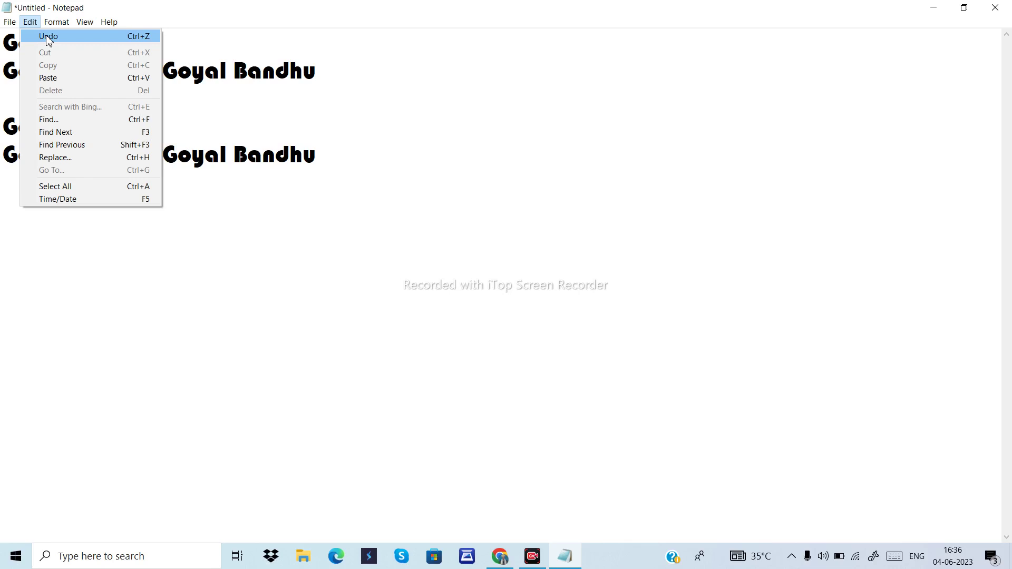
click(47, 36)
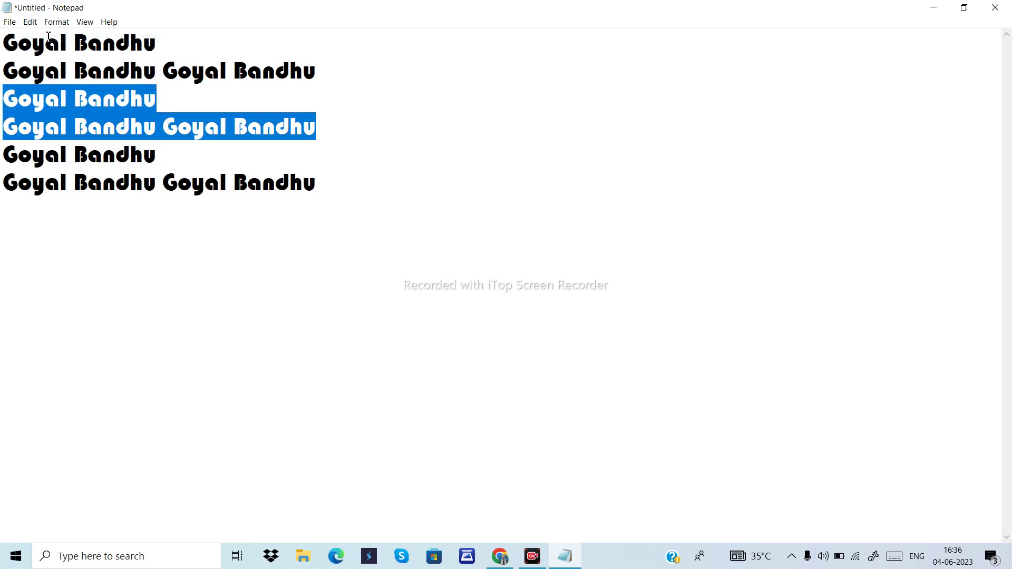
key(Delete)
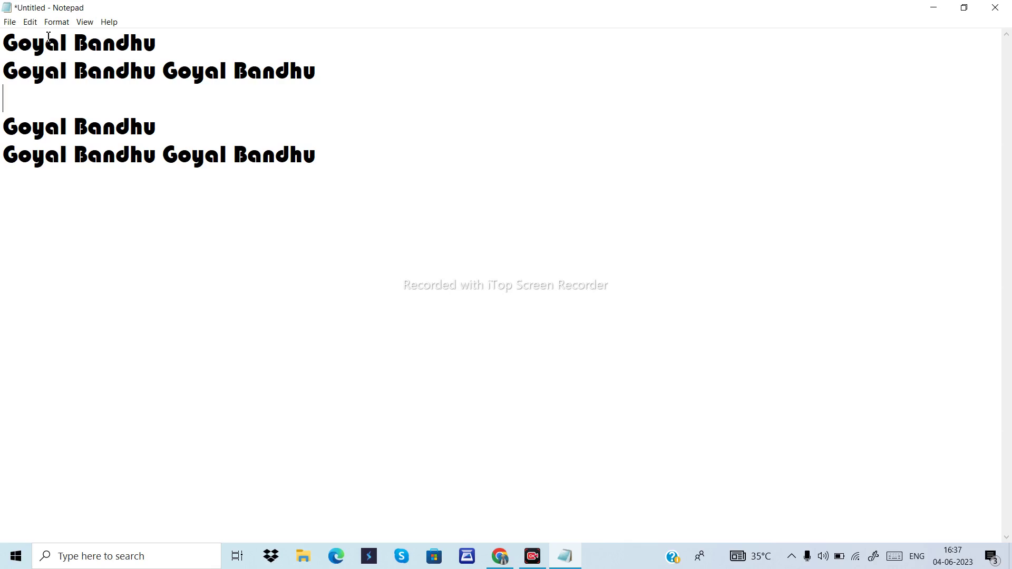
Step: Select the first word of the first line, clear the selection and place the cursor at the document's start
double_click(48, 37)
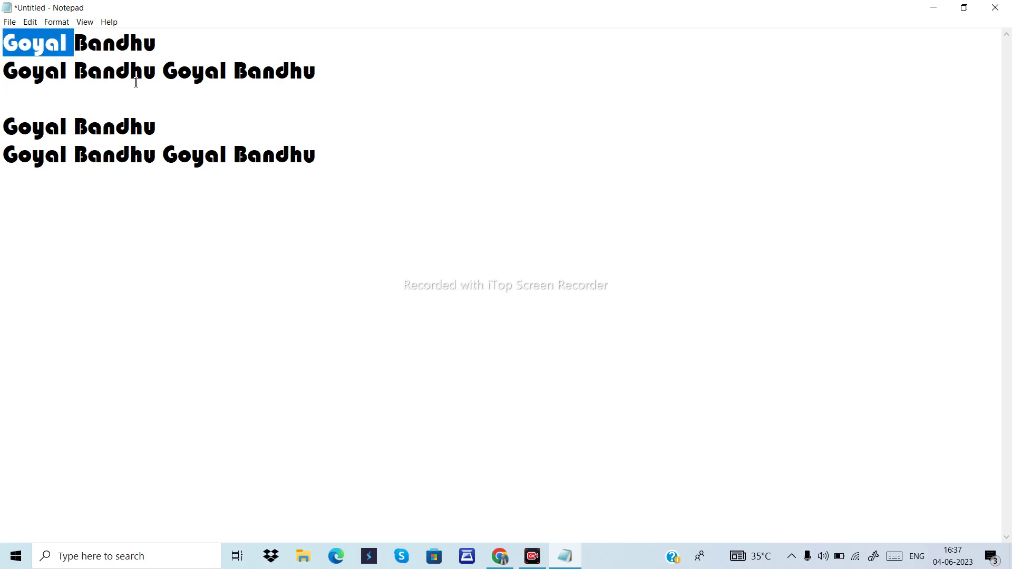
click(157, 62)
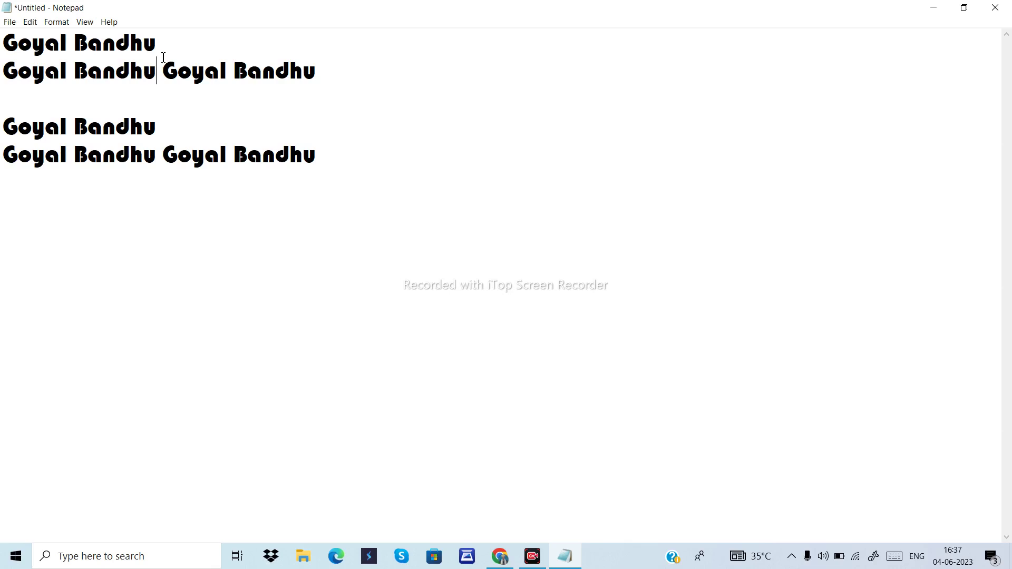
click(3, 40)
click(175, 48)
click(16, 43)
click(3, 44)
Step: Search downward with Find for the name's first word in lowercase, starting from the beginning of the document
click(30, 24)
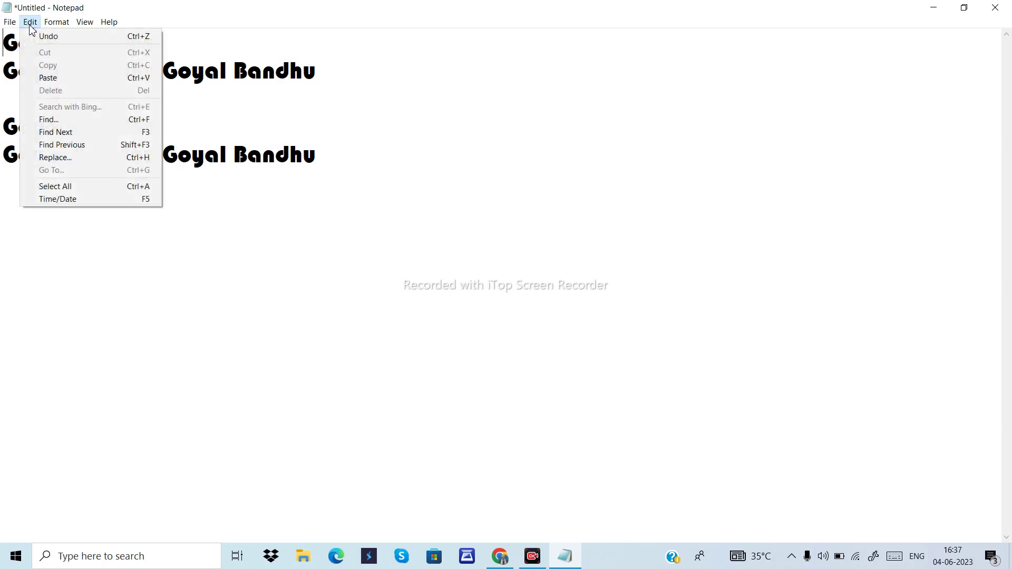
click(55, 121)
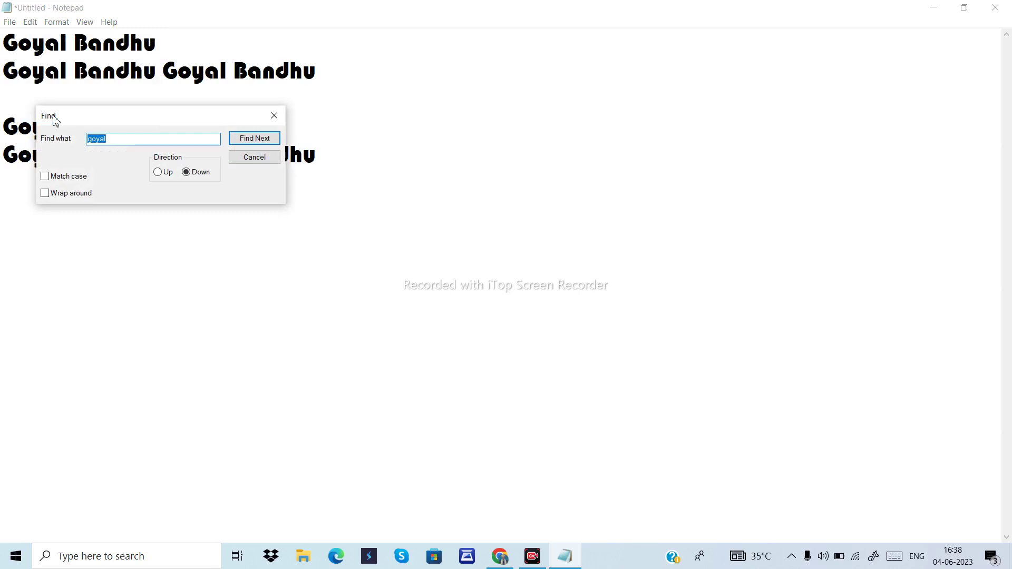
key(BackSpace)
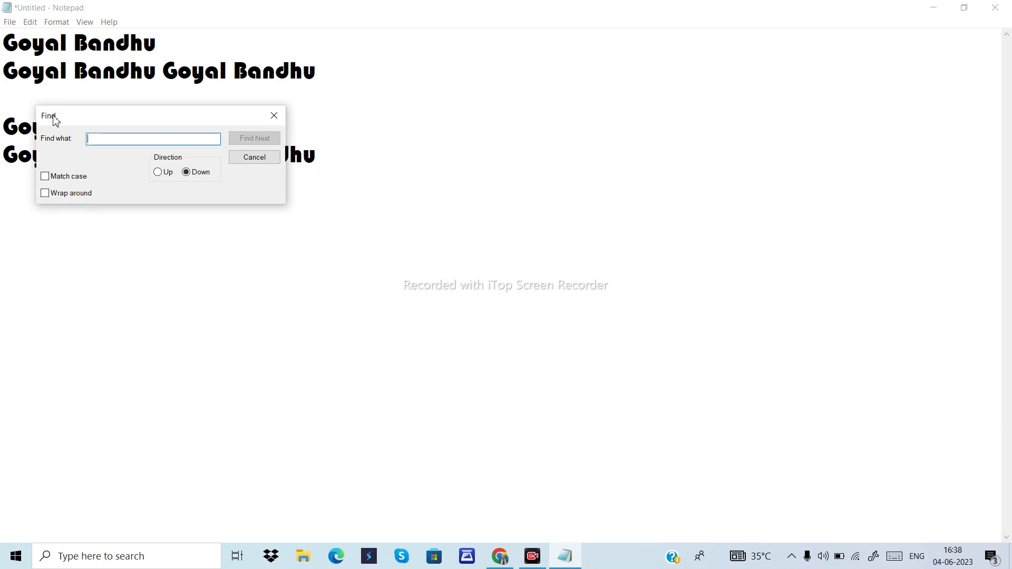
text(goyal)
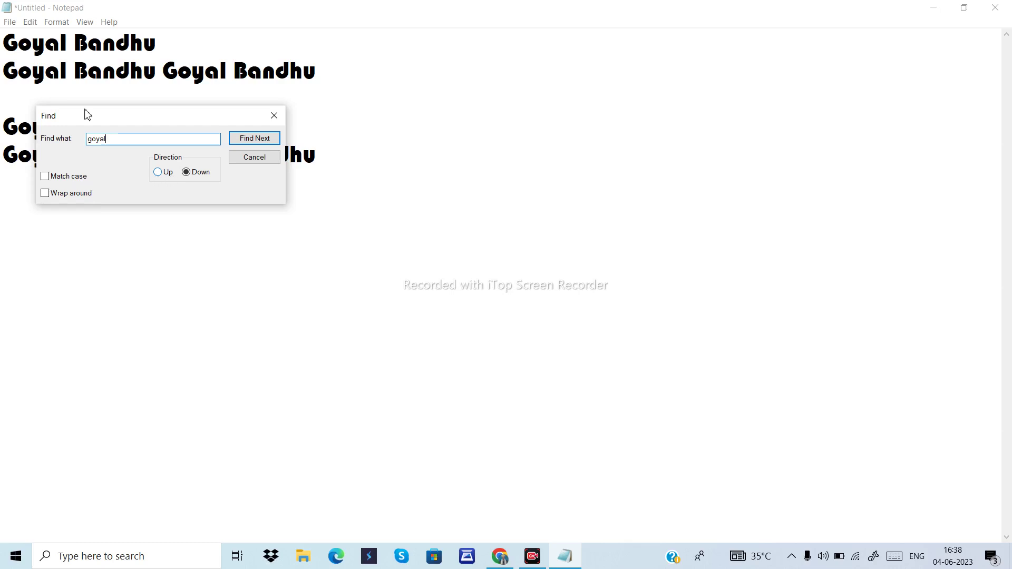
click(10, 43)
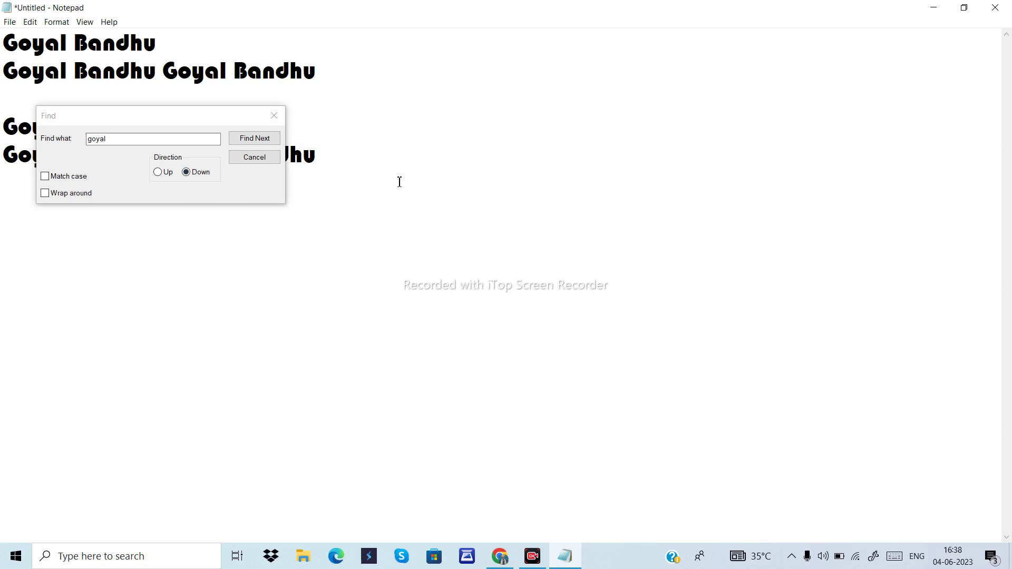
click(386, 170)
click(10, 41)
click(254, 138)
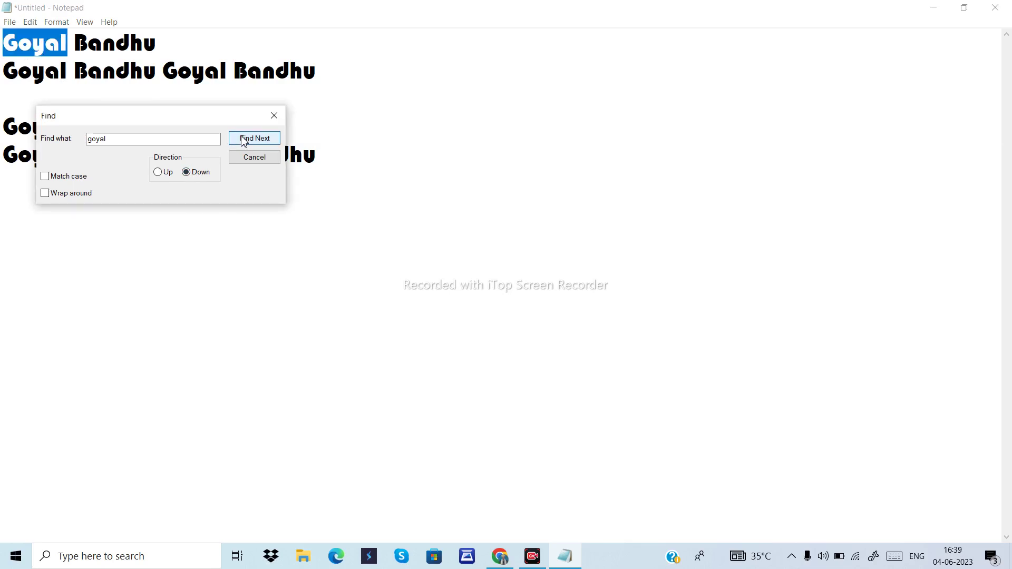
Step: Go through the remaining occurrences of the search word, moving the Find dialog below the text, and close the search
click(244, 141)
click(245, 141)
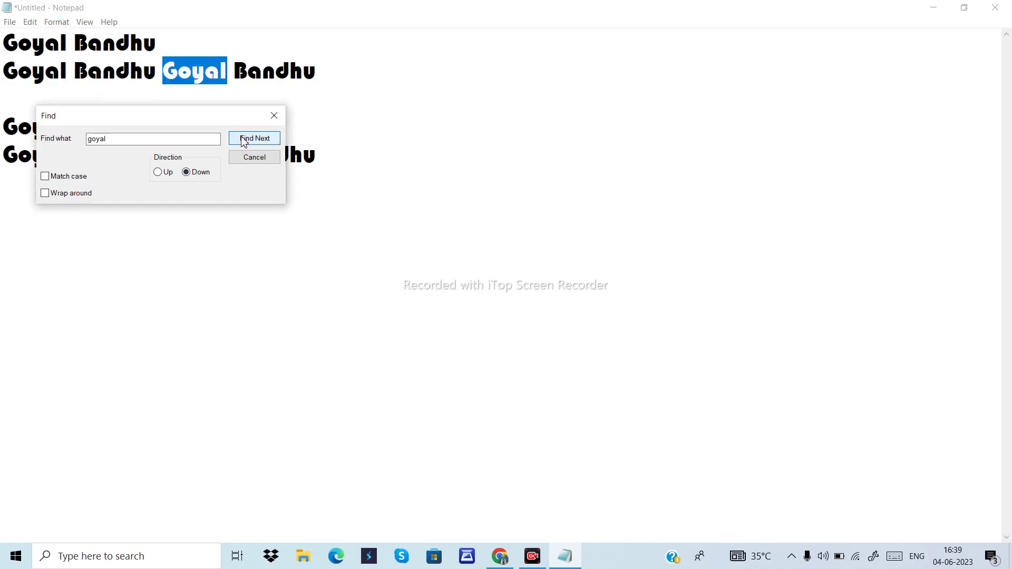
drag(199, 120, 304, 219)
click(348, 242)
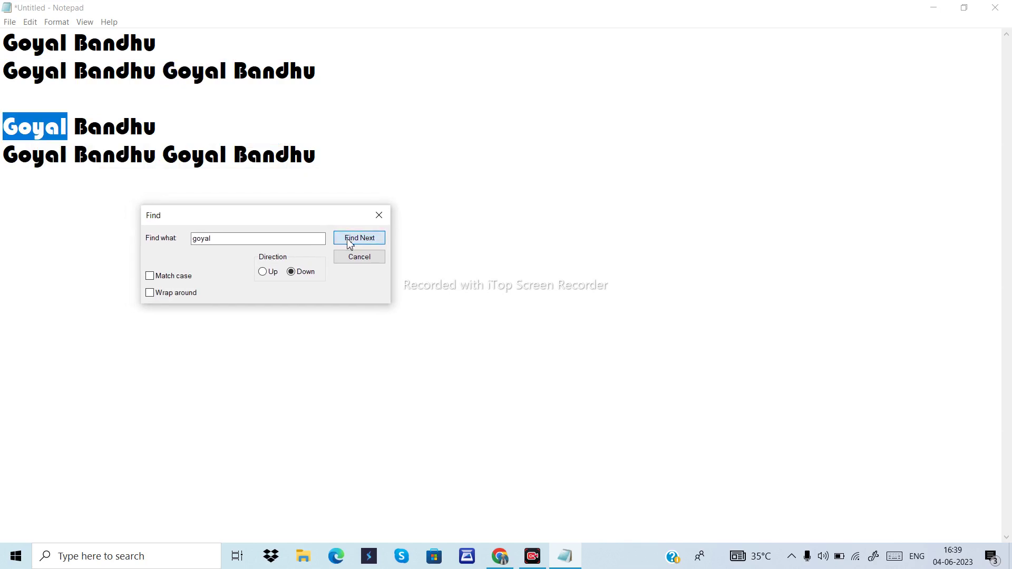
click(348, 242)
click(348, 242)
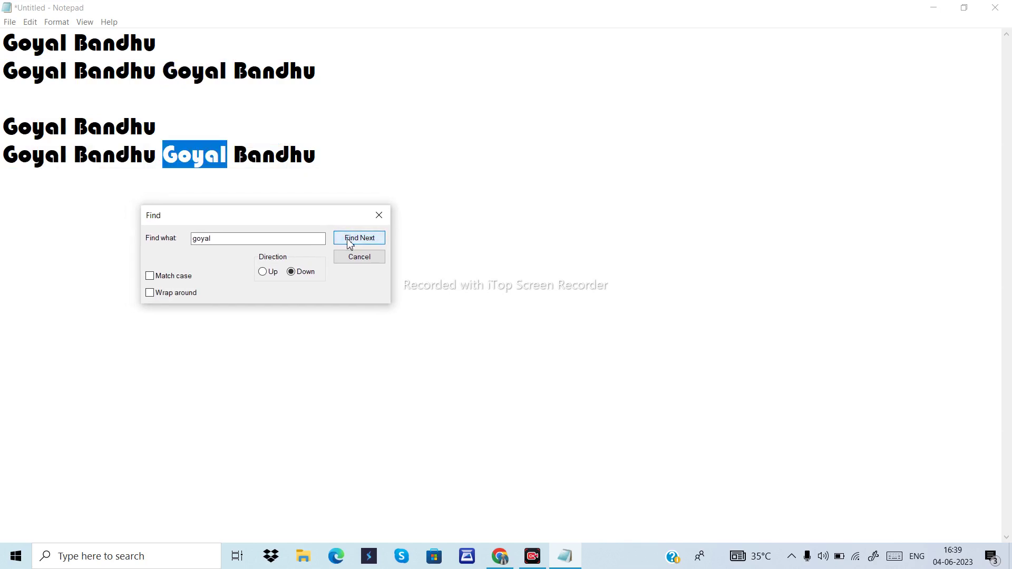
click(348, 242)
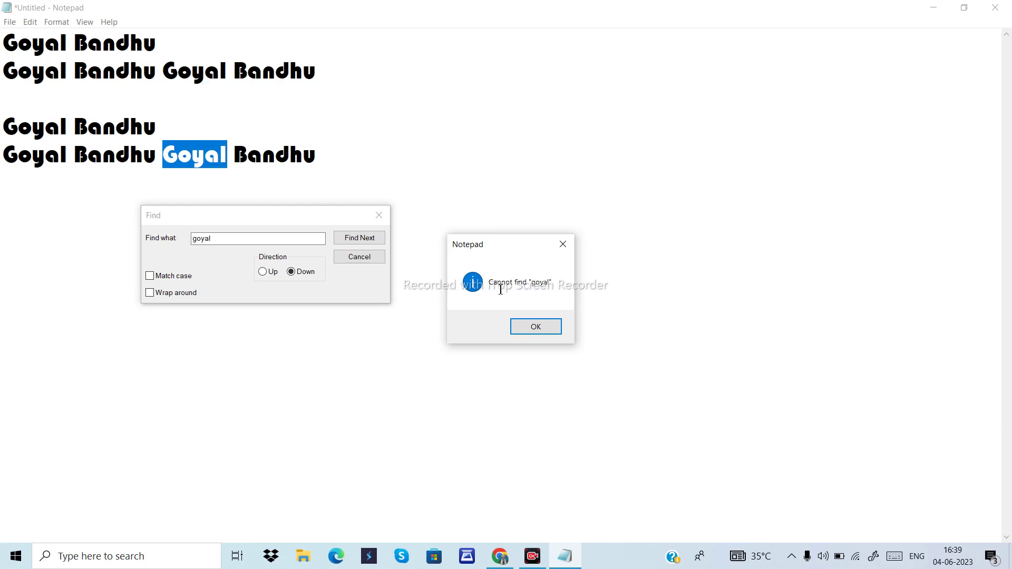
key(Return)
key(Escape)
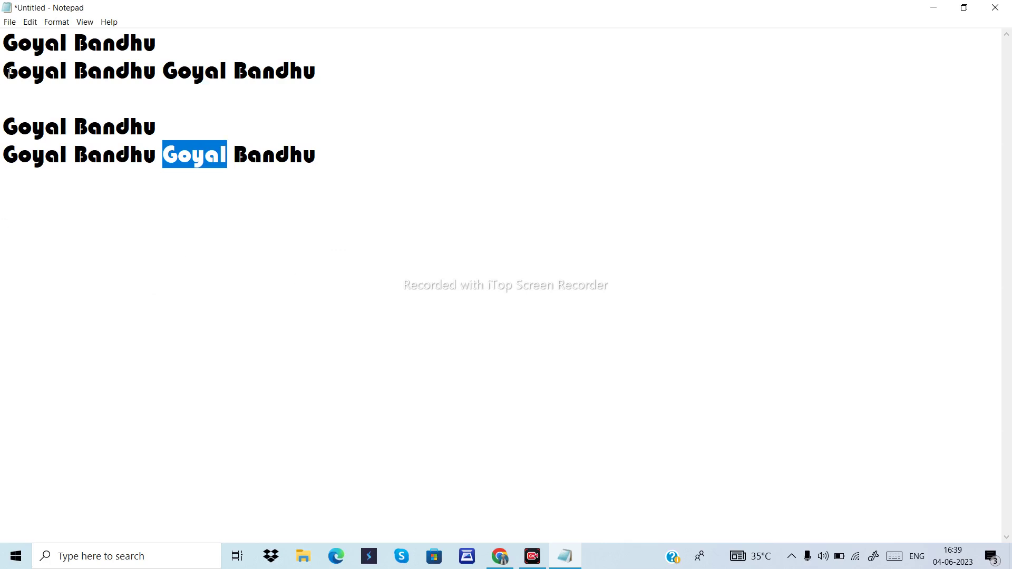
Step: From the document's start, begin a Replace with the name's first word, capitalised, as the text to find
click(4, 43)
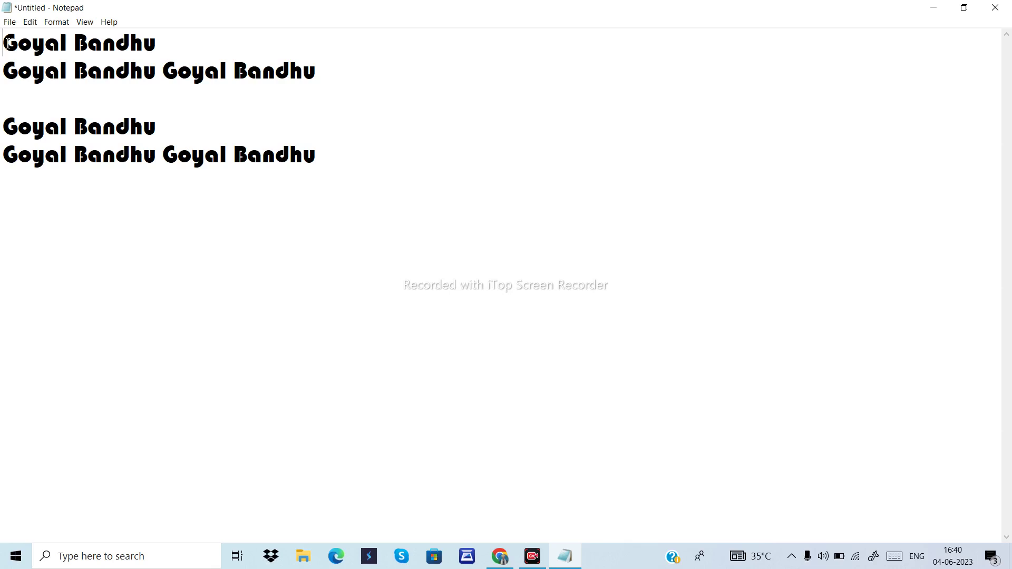
click(30, 23)
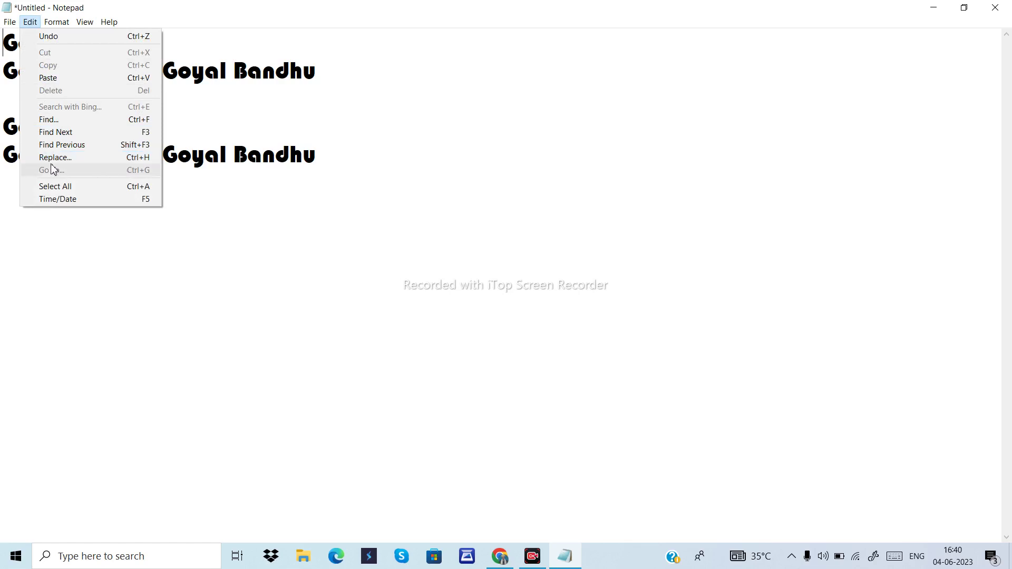
click(124, 158)
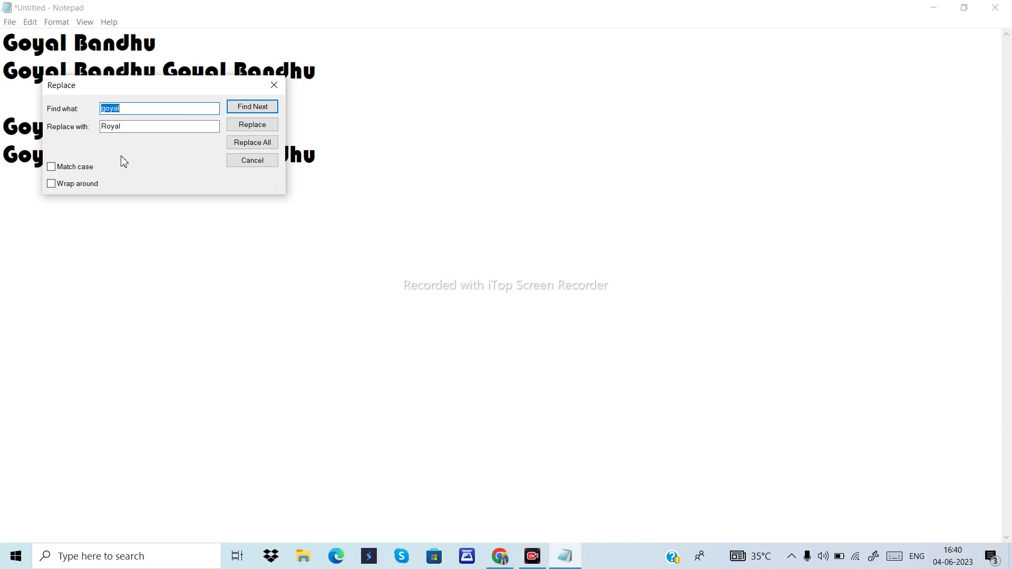
key(BackSpace)
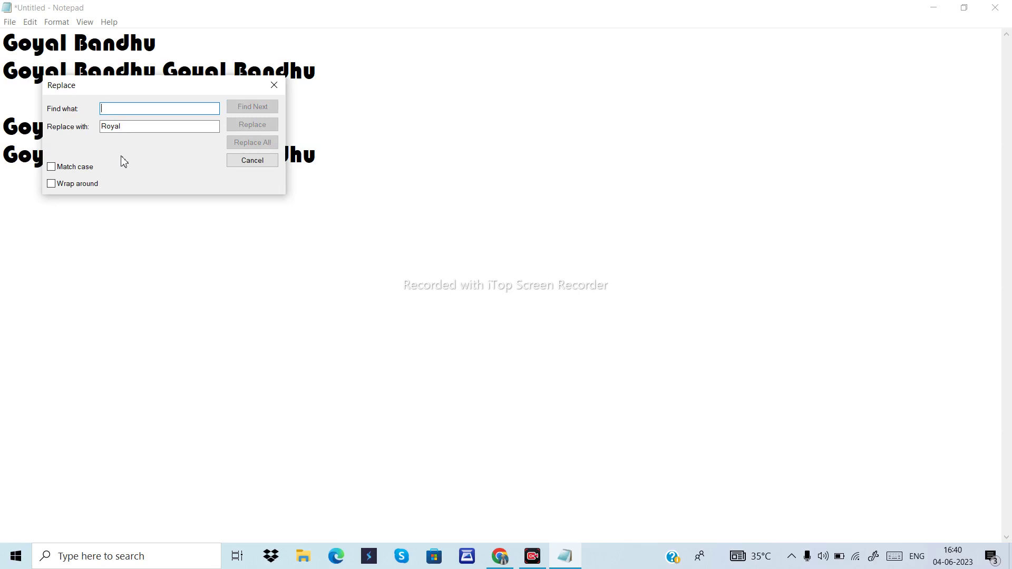
text(Go)
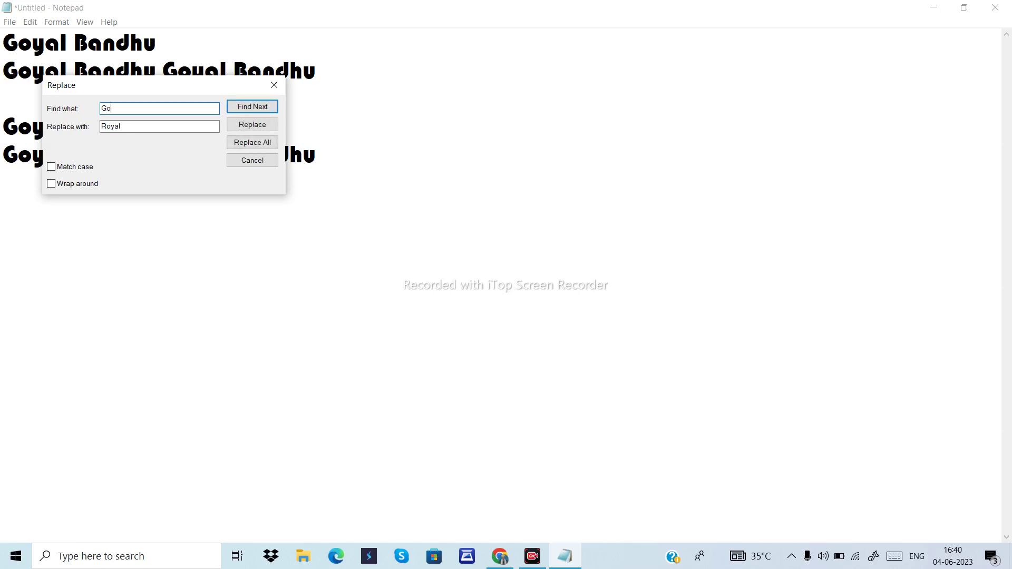
text(yal)
Step: Set the replacement text to Royal and replace only the first occurrence of the search word
drag(101, 127, 137, 127)
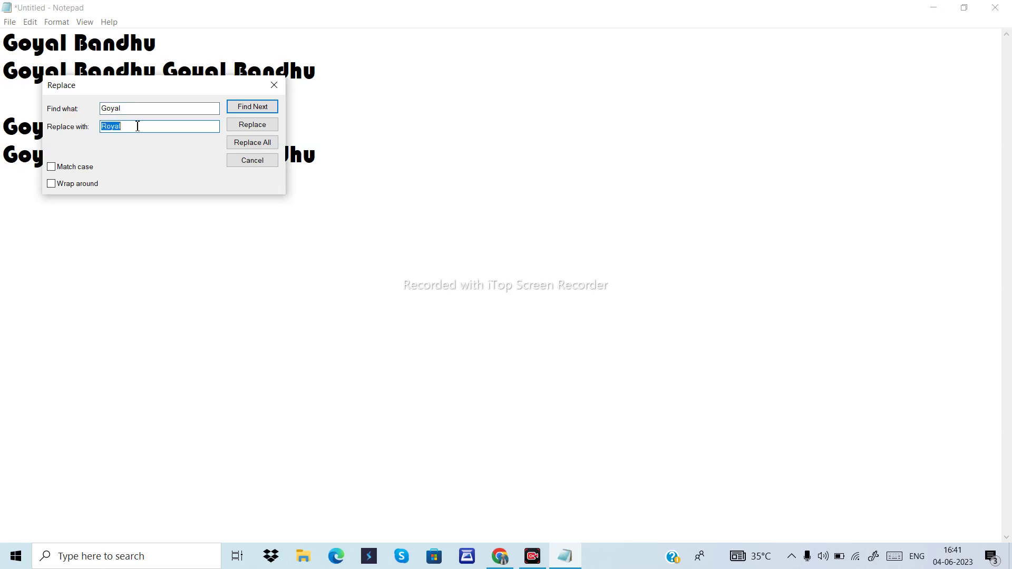
key(BackSpace)
text(Roya)
click(252, 124)
click(252, 124)
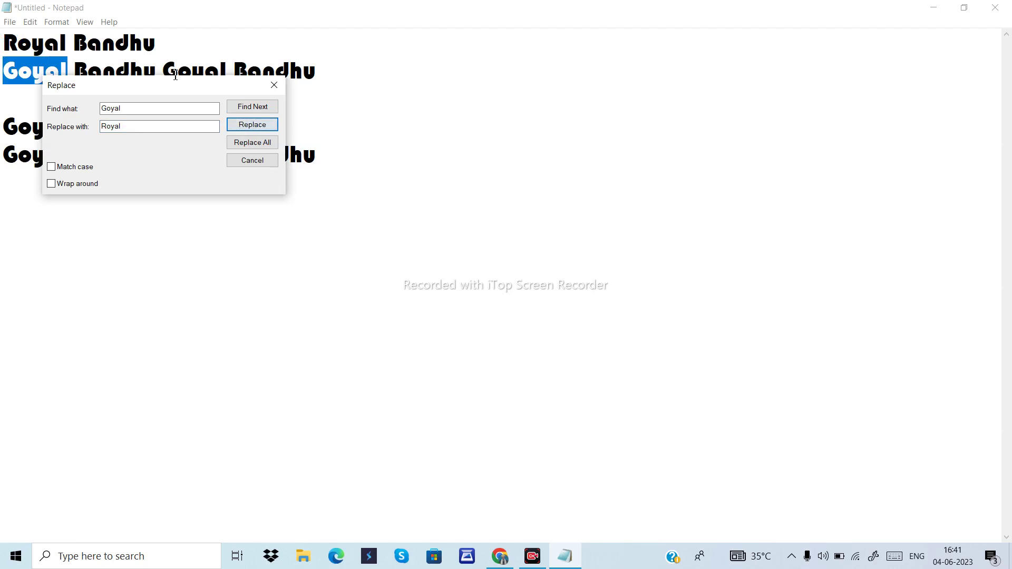
Step: Move the Replace dialog below the text, replace all remaining occurrences with Royal, check two replaced words and close the dialog
drag(176, 88, 309, 222)
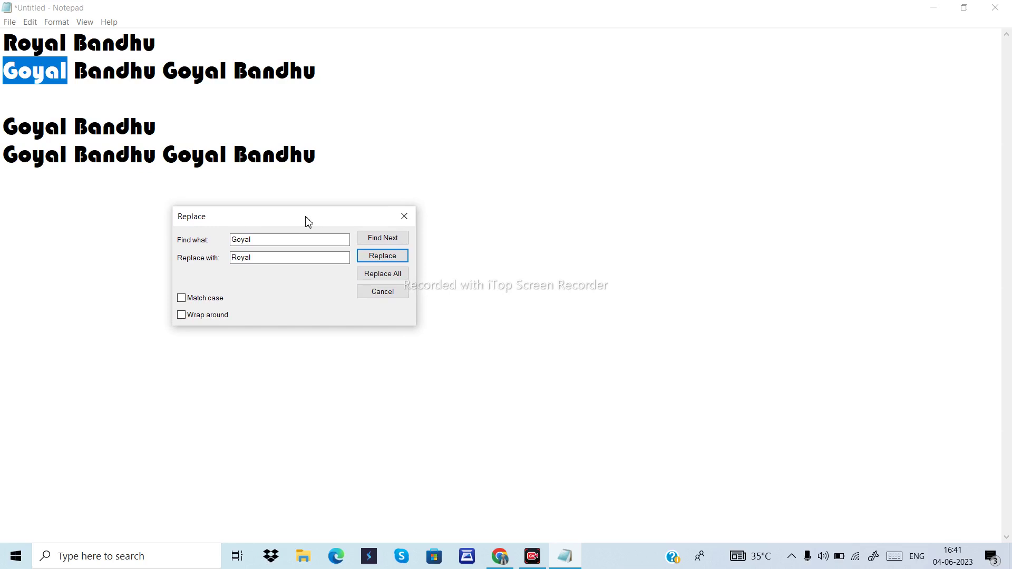
click(376, 278)
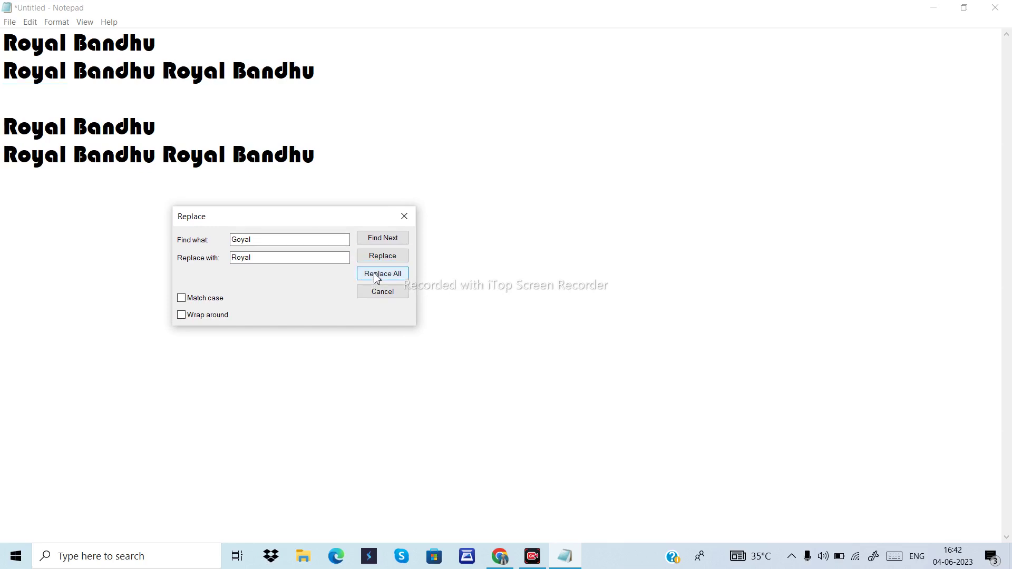
double_click(176, 70)
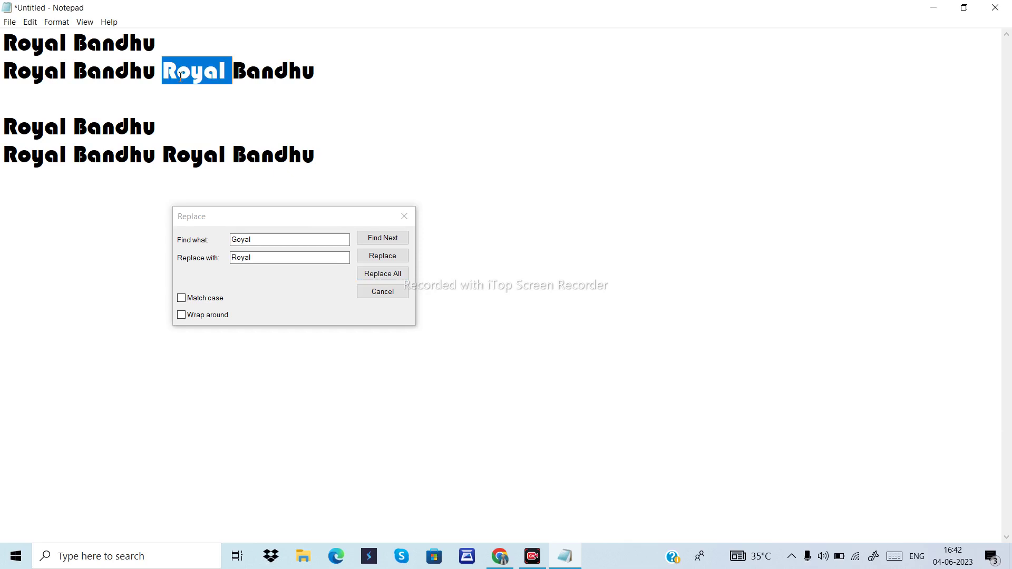
double_click(191, 154)
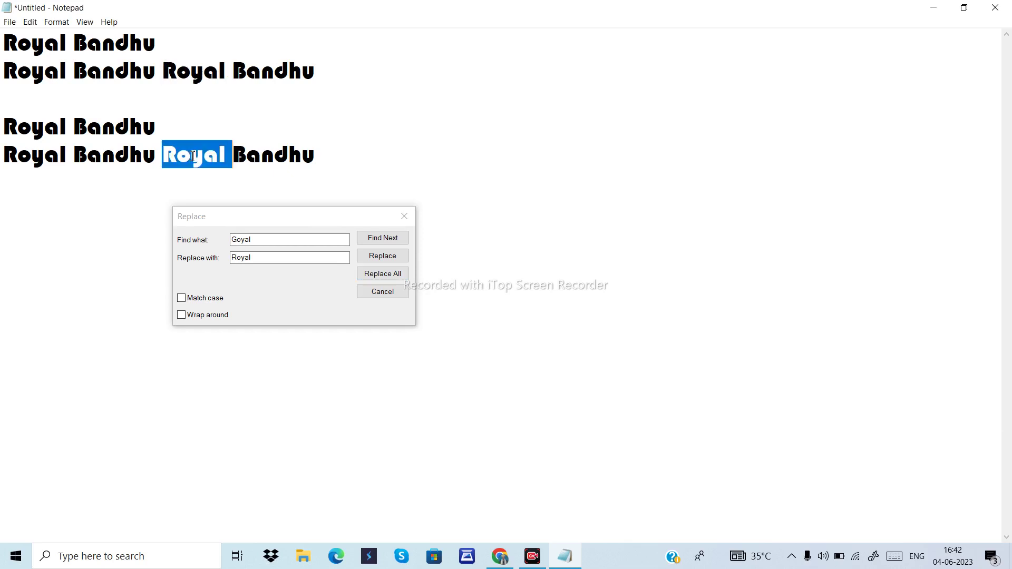
click(399, 224)
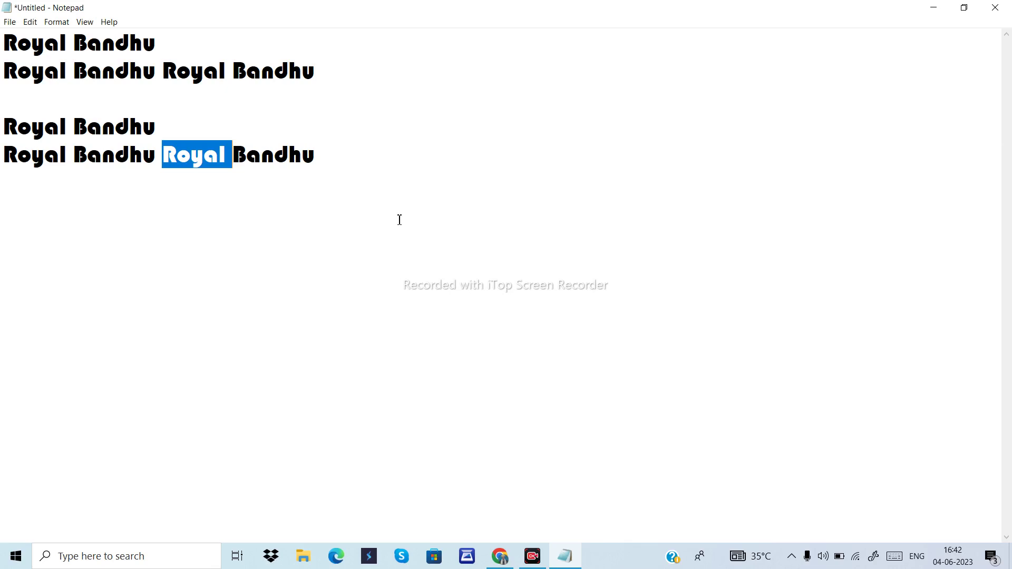
Step: Undo the Replace All and clear the text selection
key(ctrl+z)
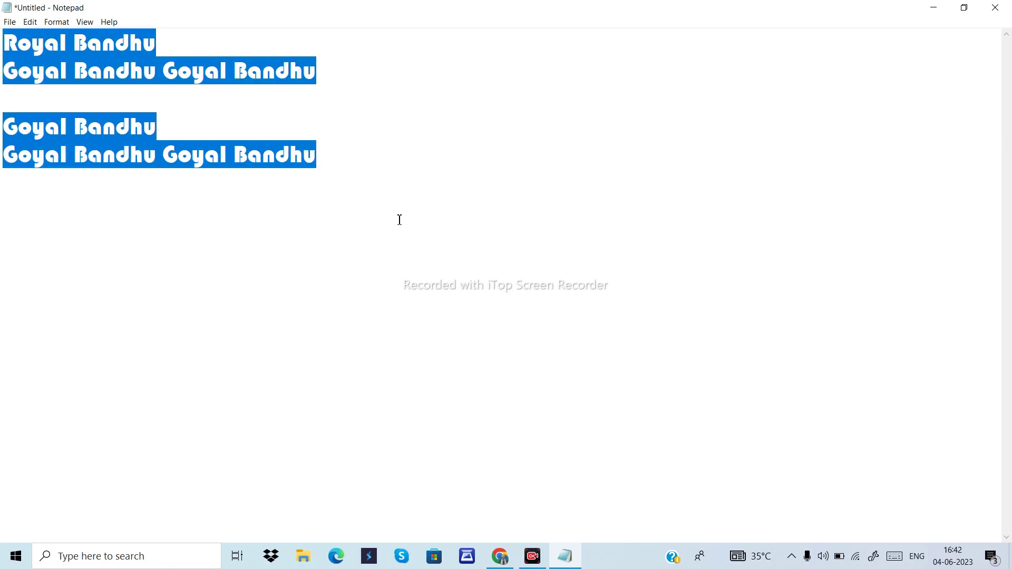
right_click(300, 185)
click(268, 135)
click(268, 135)
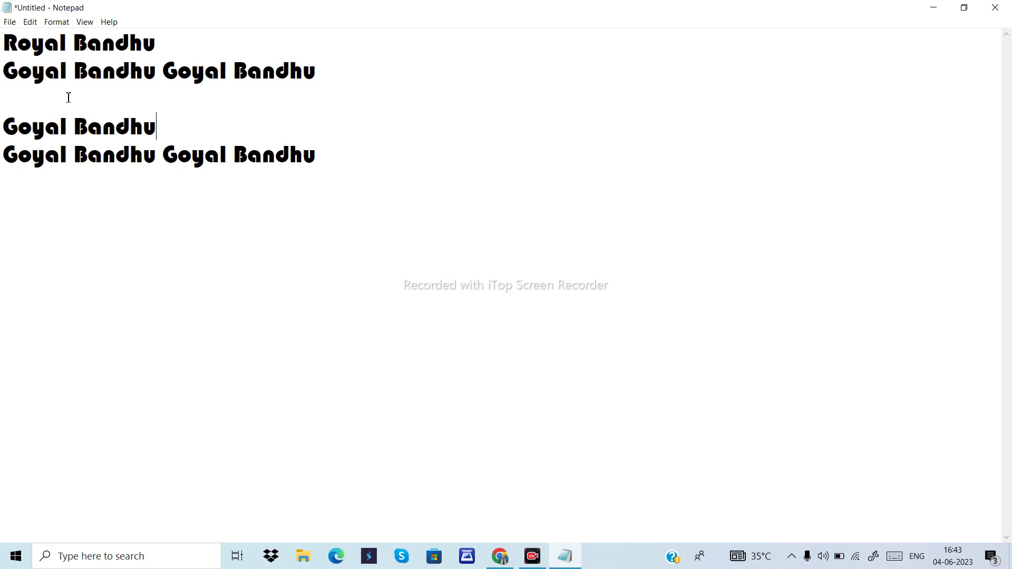
Step: Insert the current time and date after a space at the end of the last line
click(30, 22)
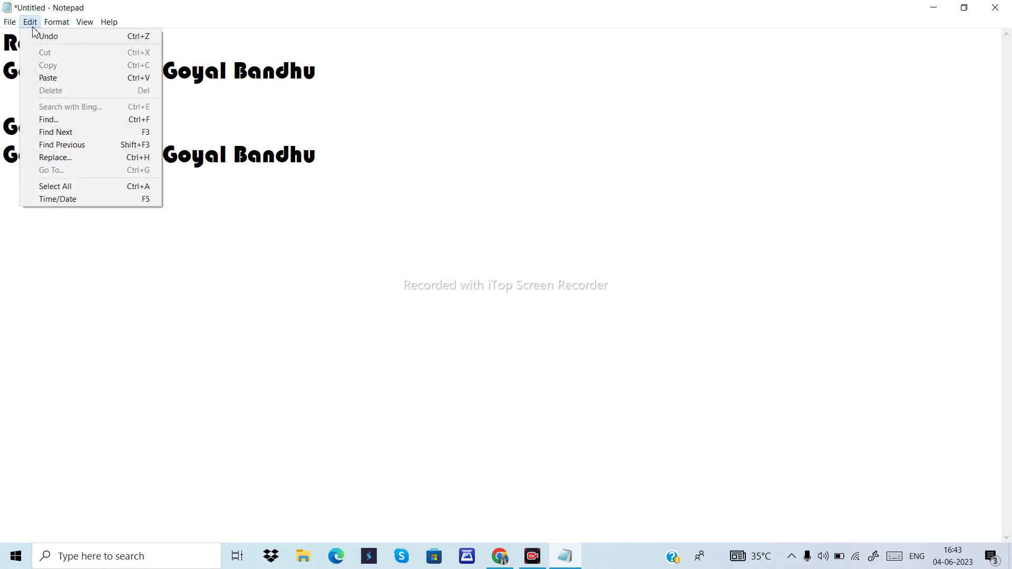
click(318, 156)
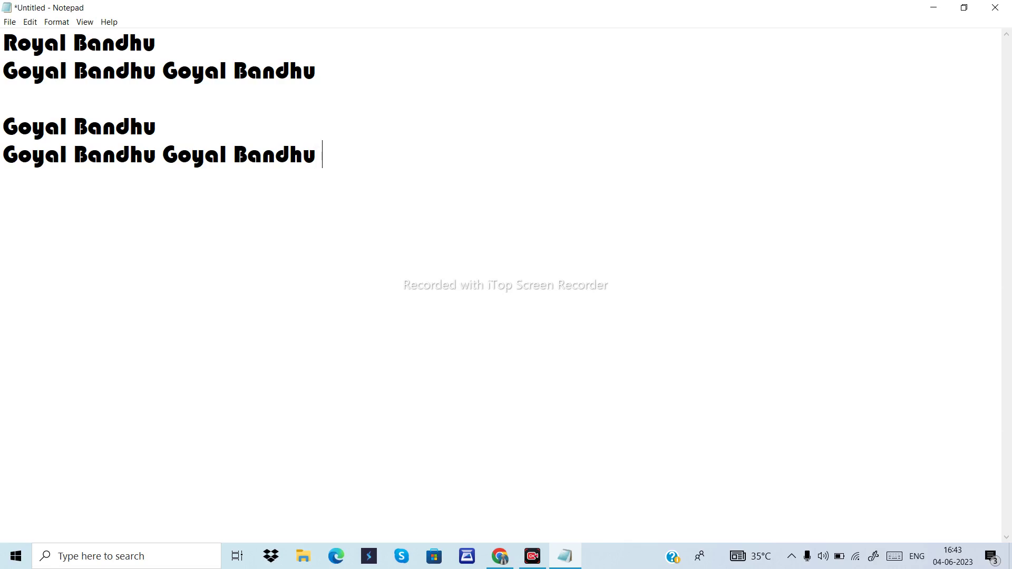
click(30, 22)
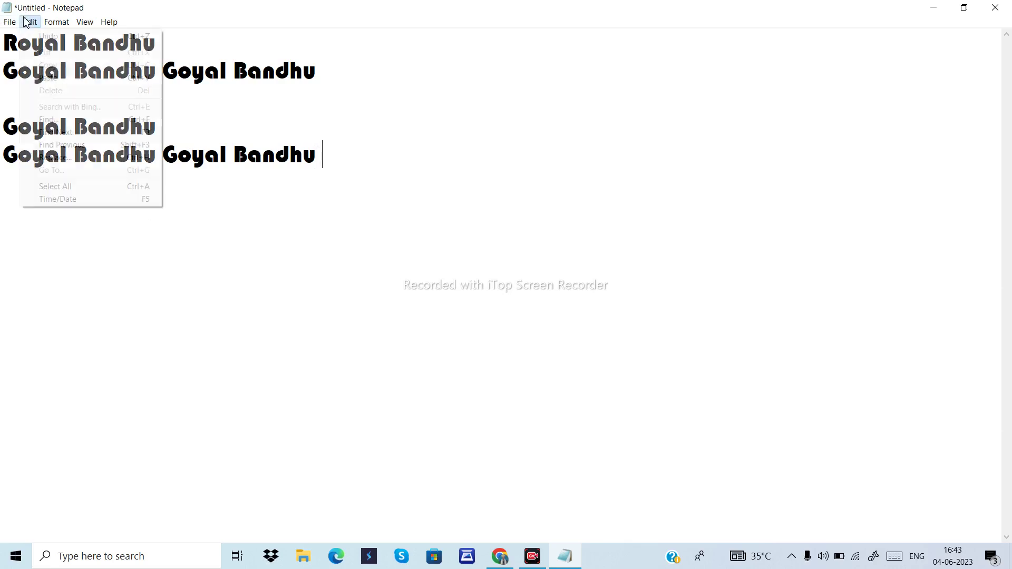
click(68, 199)
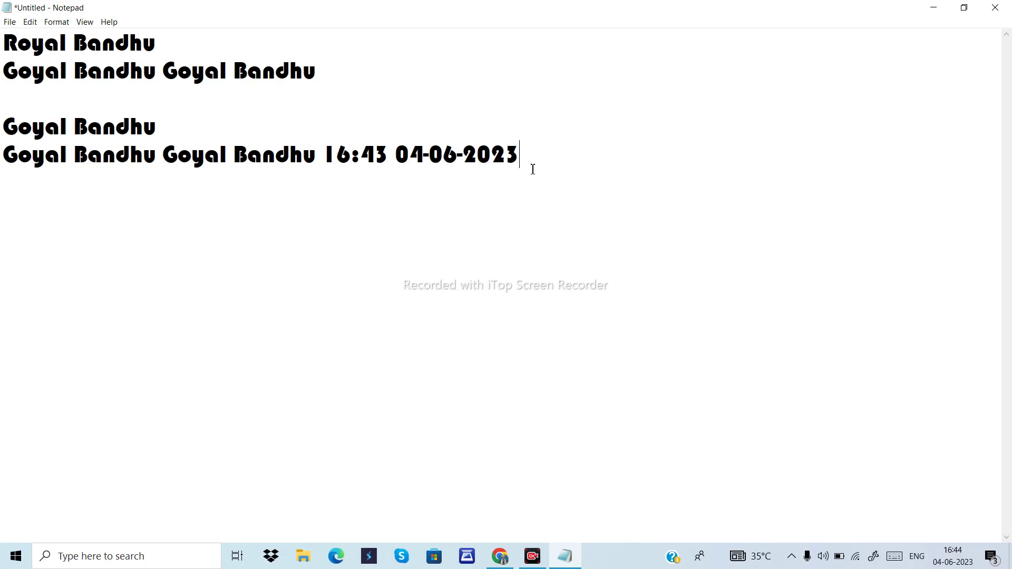
Step: Select the whole document and choose Berlin Sans FB in the font settings, comparing it with Bauhaus 93
click(31, 22)
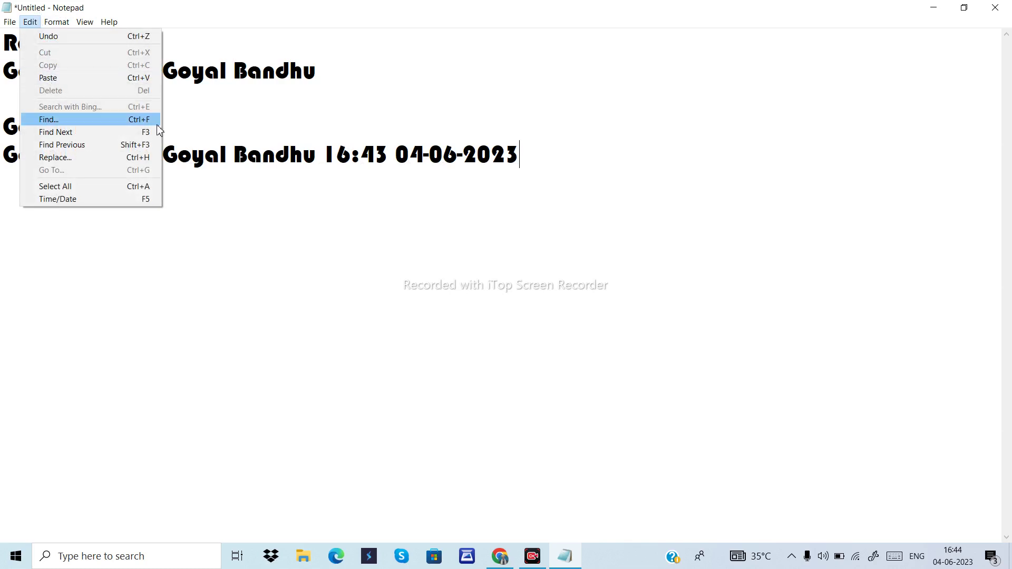
click(190, 130)
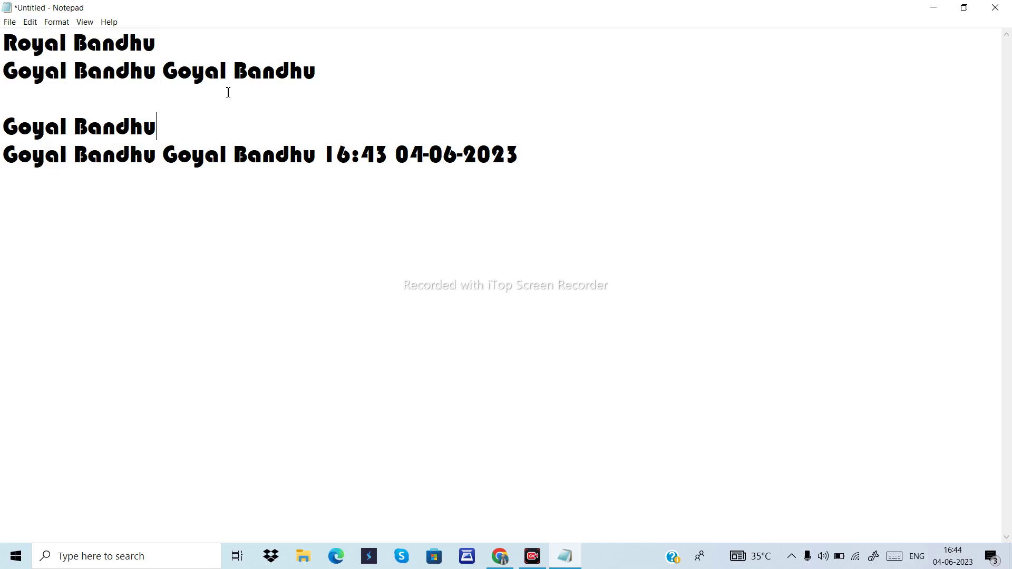
key(ctrl+a)
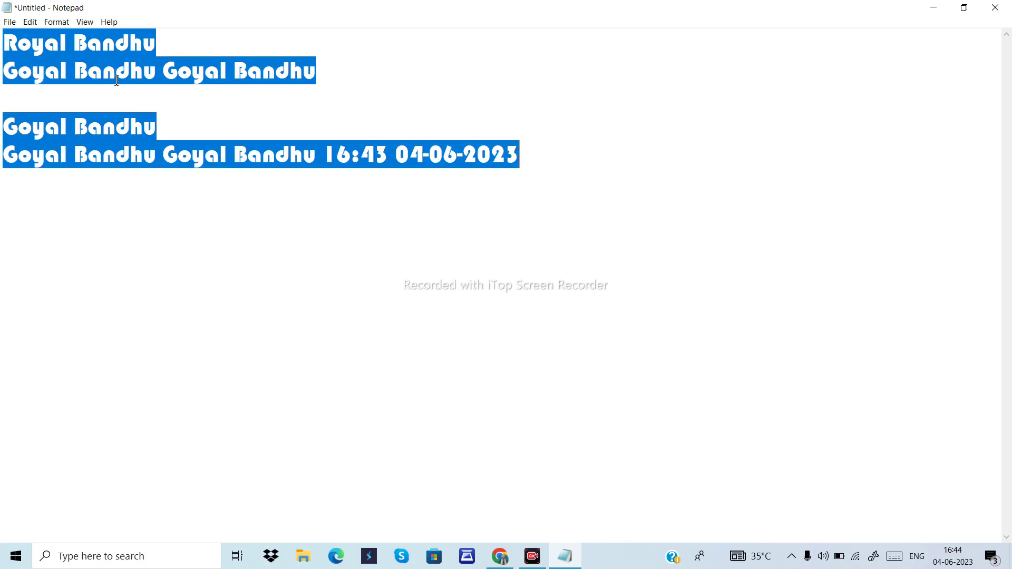
click(60, 24)
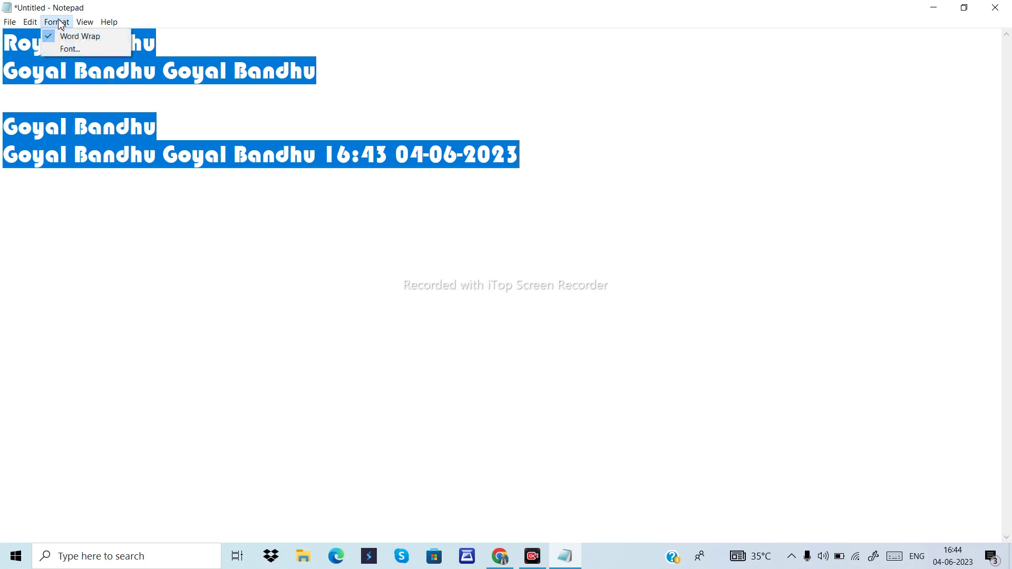
click(65, 51)
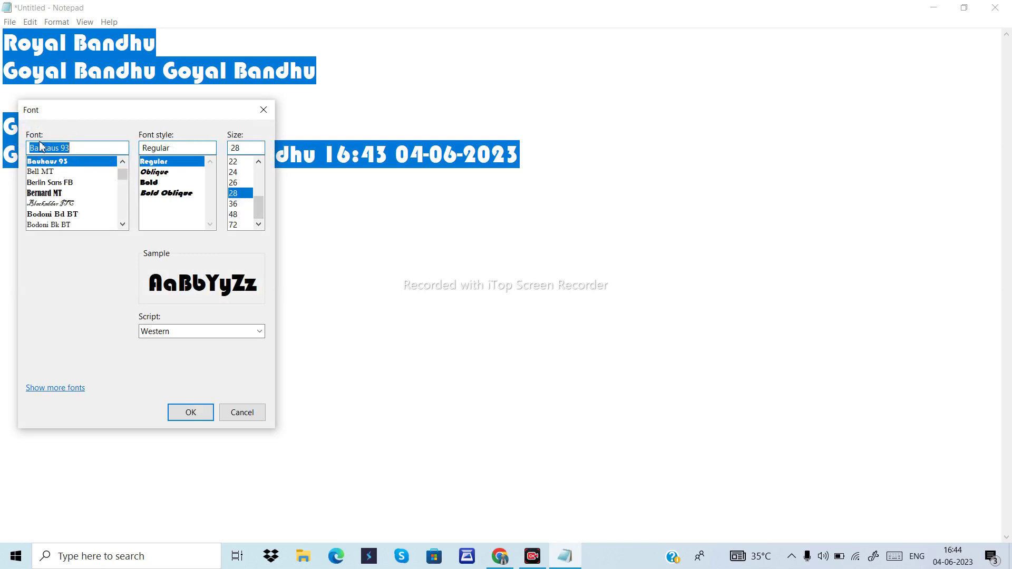
click(61, 183)
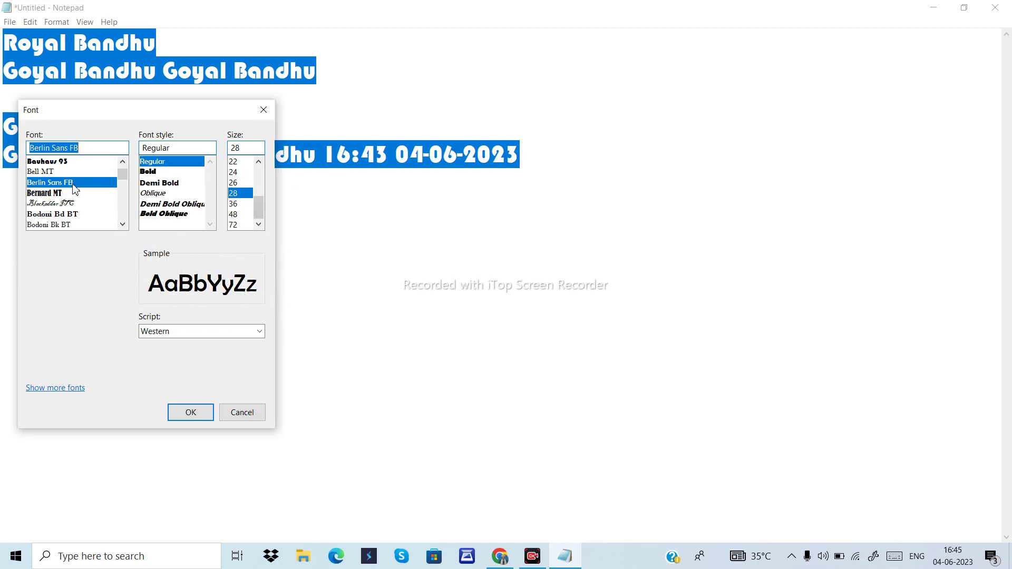
click(64, 162)
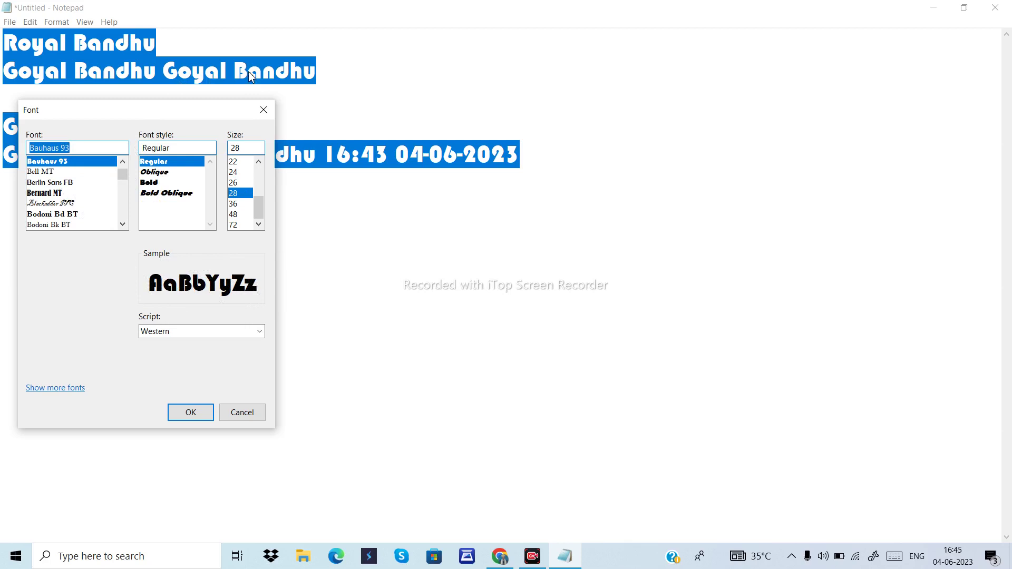
click(73, 183)
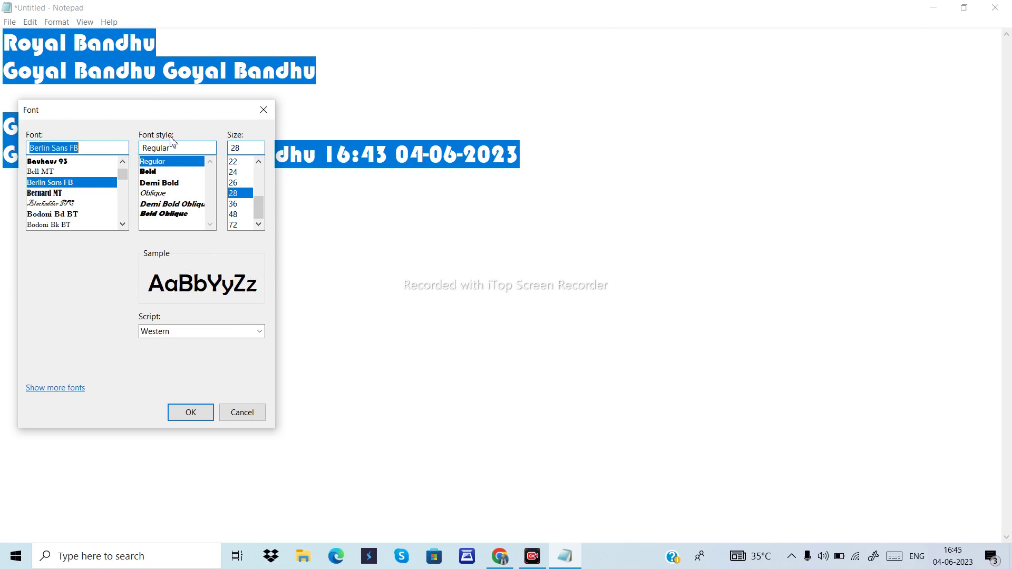
Step: Preview the Bold, Demi Bold and Demi Bold Oblique font styles and settle on Oblique
click(165, 172)
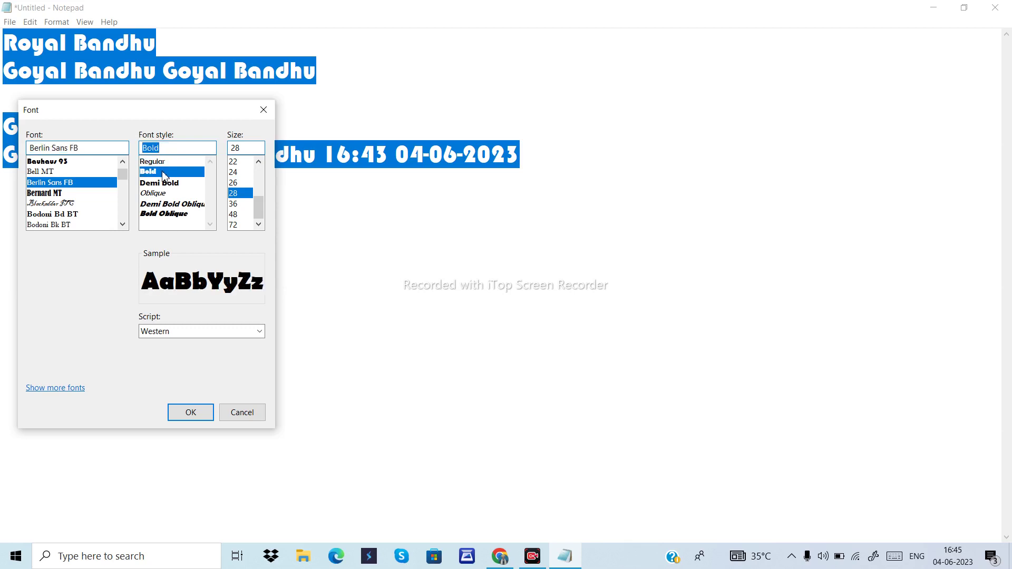
click(163, 183)
click(166, 194)
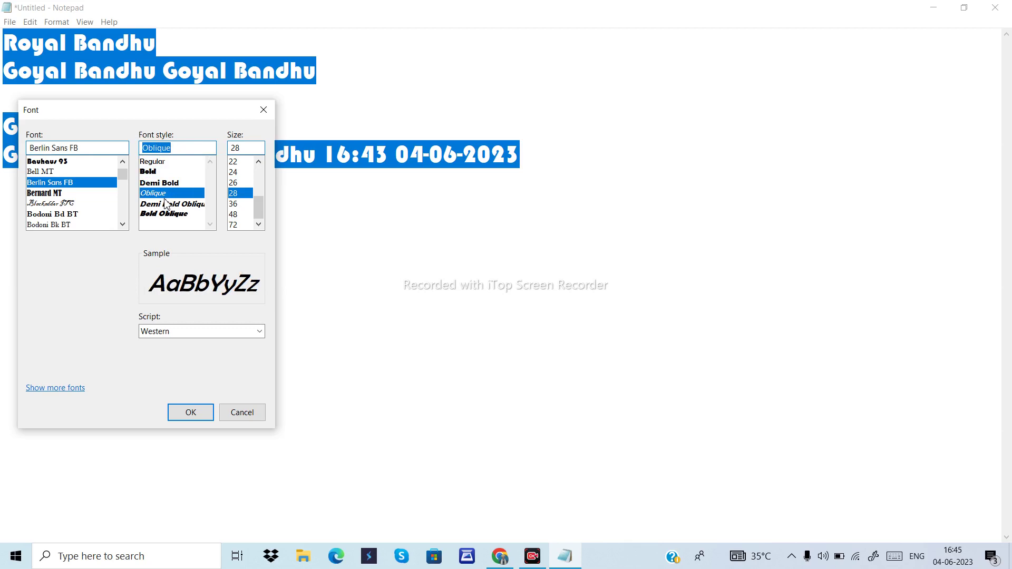
click(165, 204)
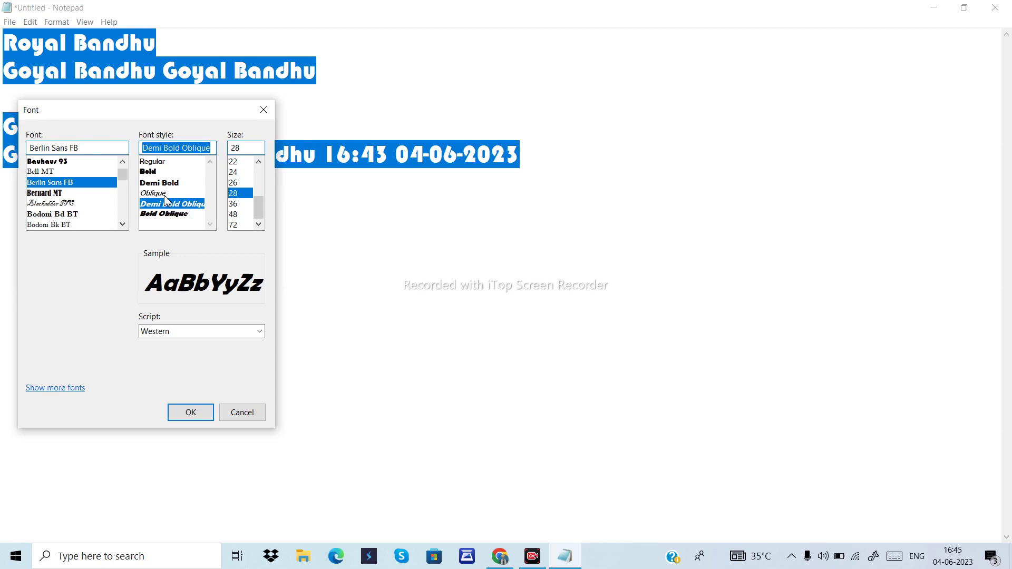
click(163, 194)
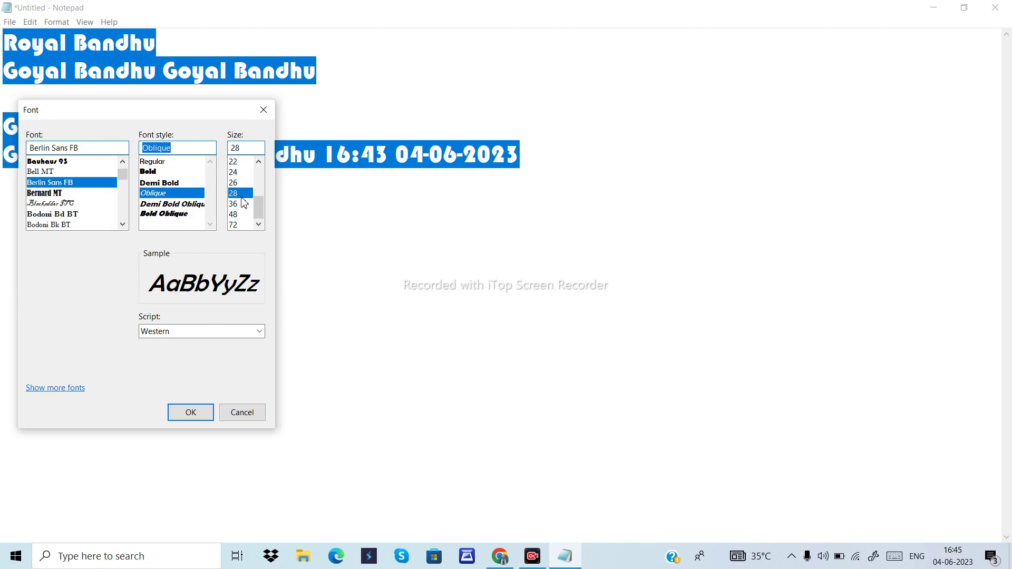
Step: Browse the available font sizes, set the size to 16 and apply the font settings
scroll(244, 194, up, 2)
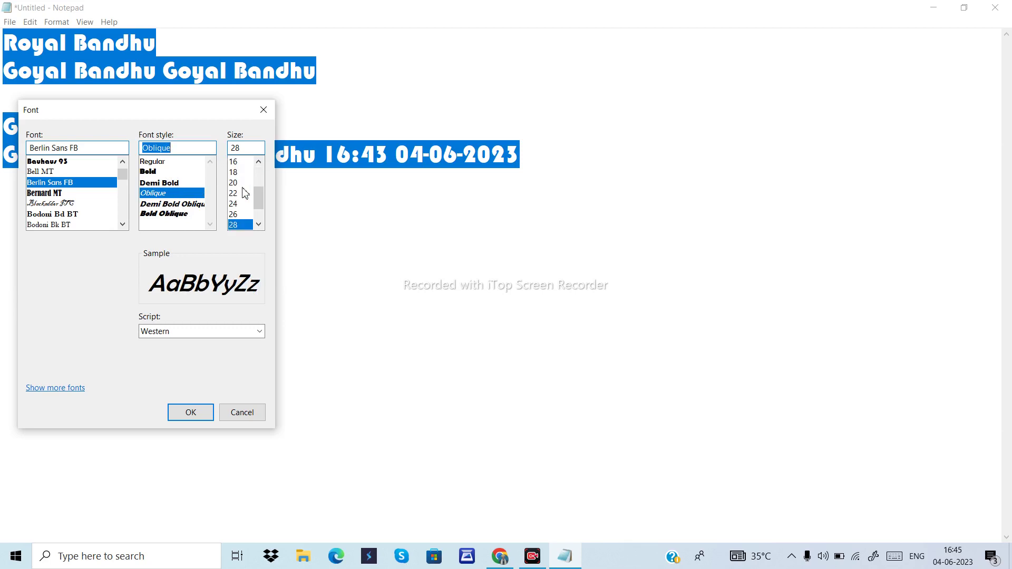
scroll(245, 194, down, 1)
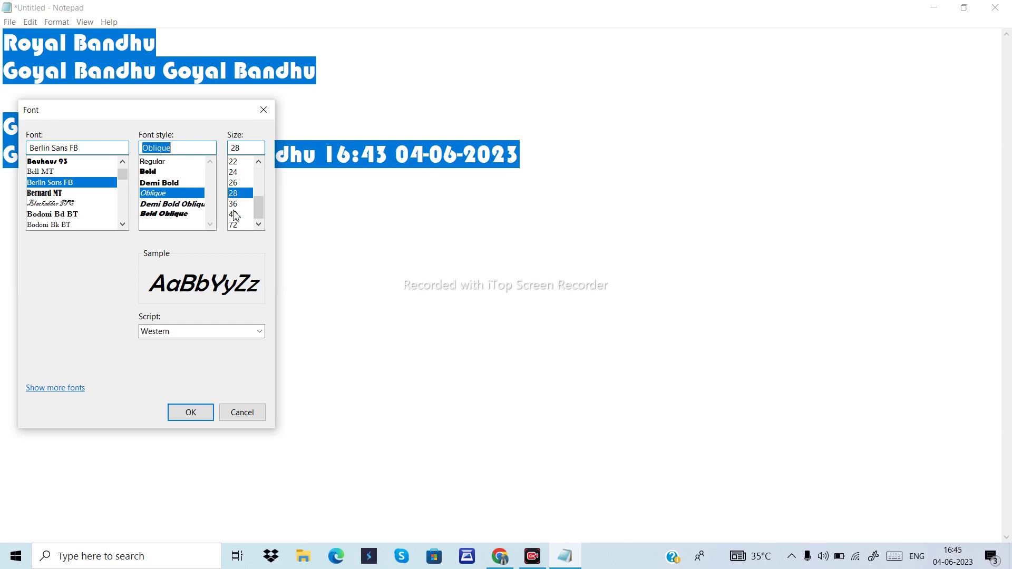
double_click(236, 148)
scroll(235, 168, up, 3)
scroll(236, 169, down, 3)
scroll(237, 171, down, 1)
scroll(247, 211, up, 3)
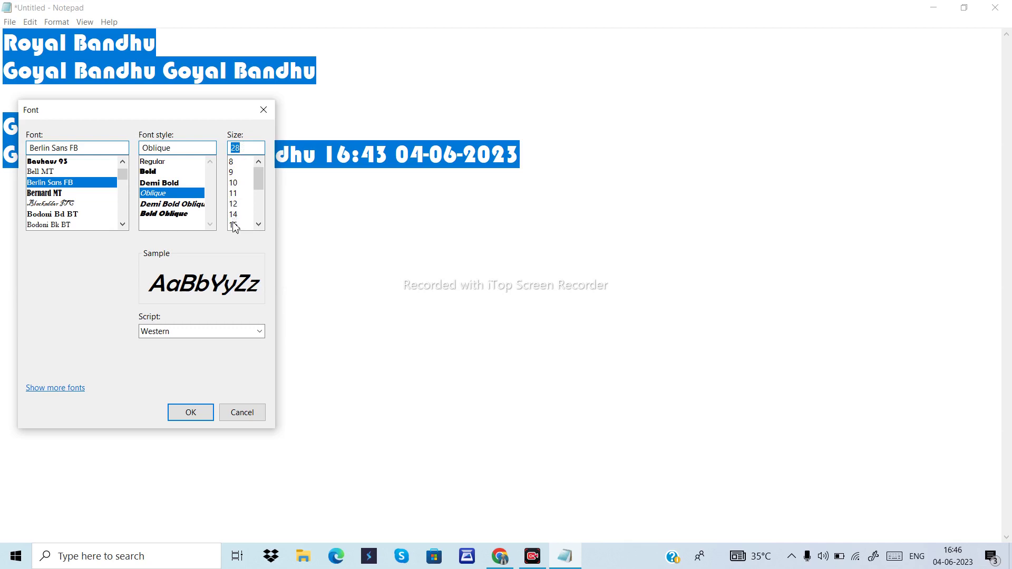
click(235, 225)
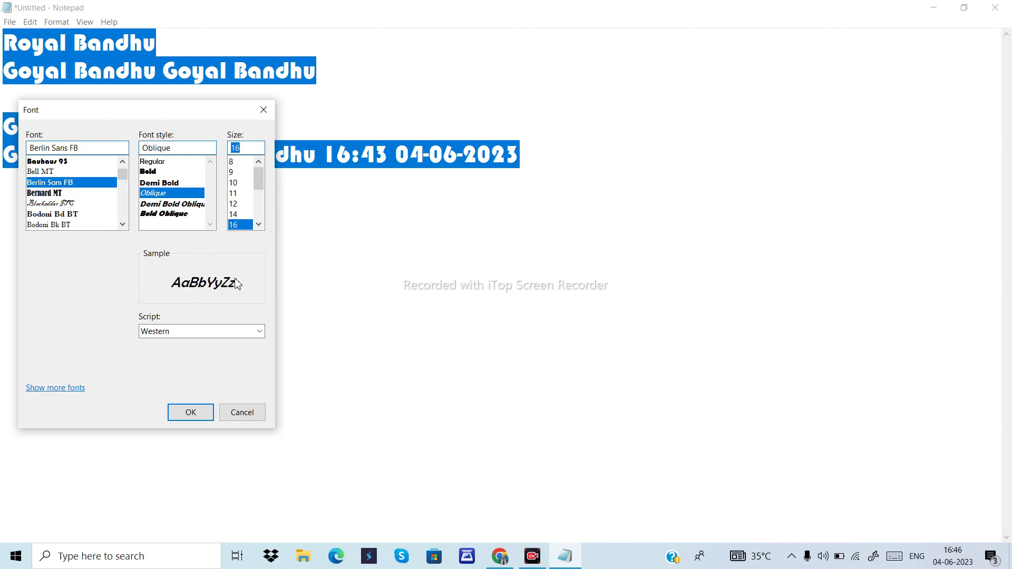
click(191, 412)
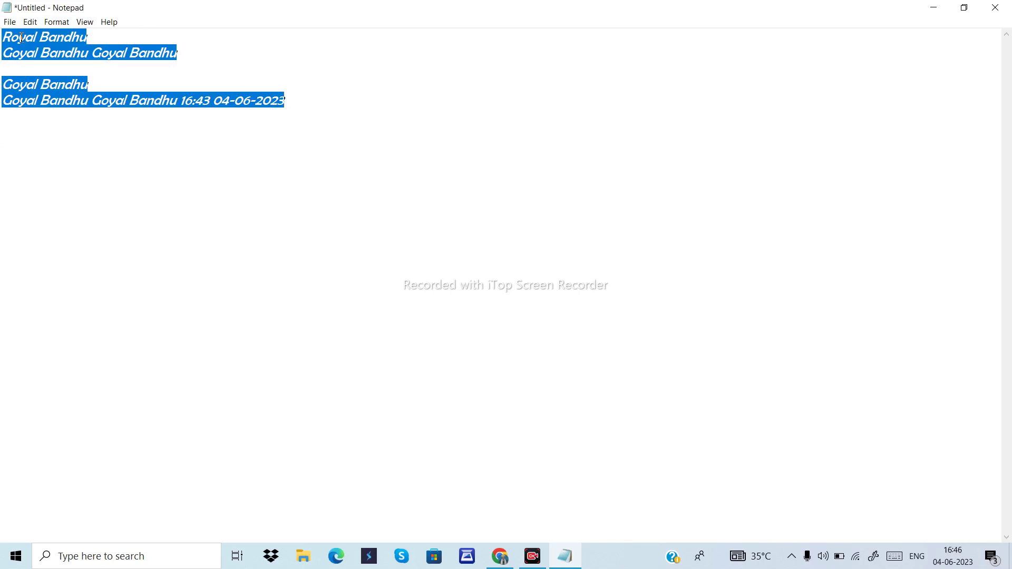
Step: Set the font size of the selected text to 48, apply the font settings and clear the selection
click(58, 22)
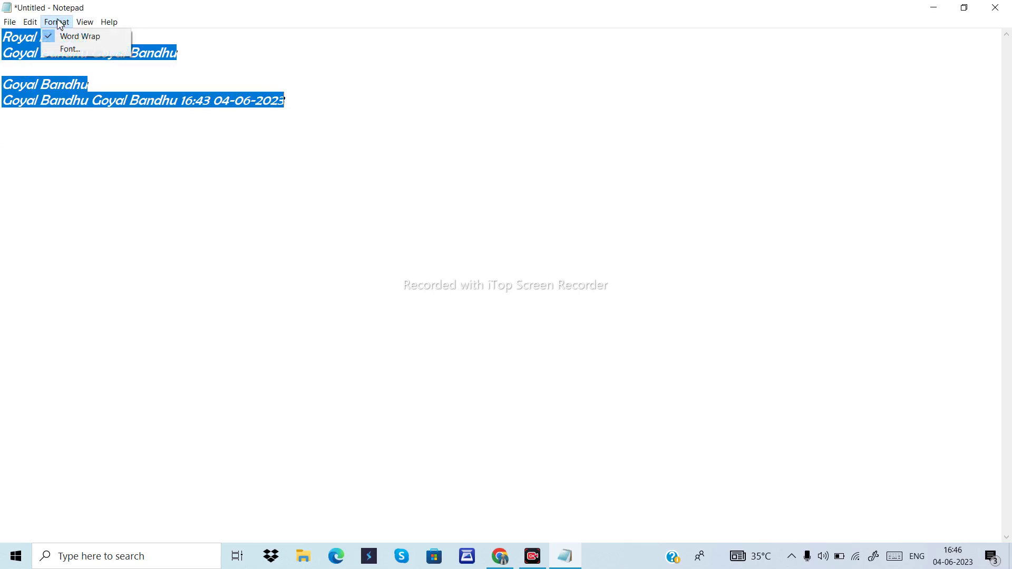
click(66, 49)
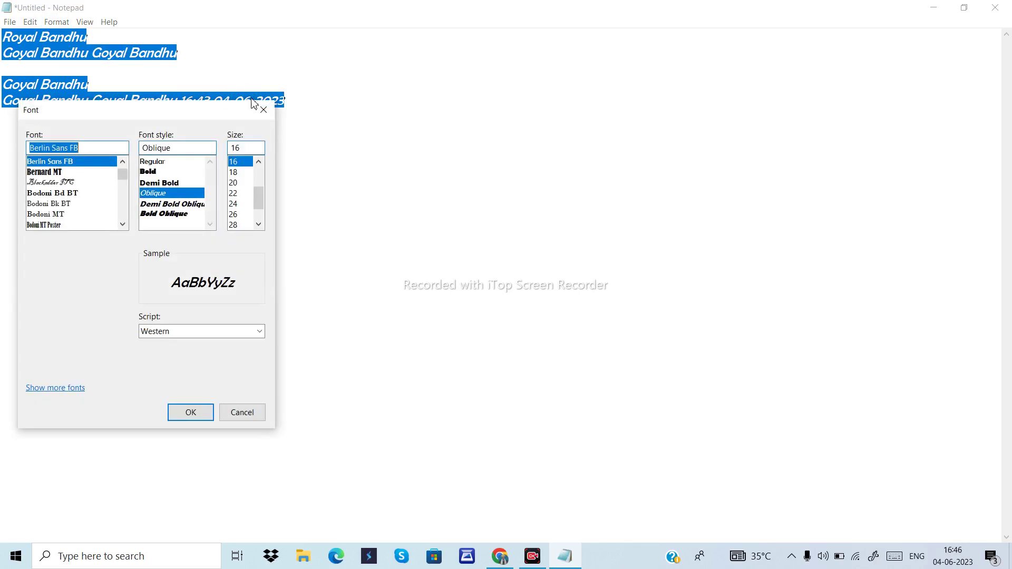
click(242, 193)
scroll(239, 219, down, 1)
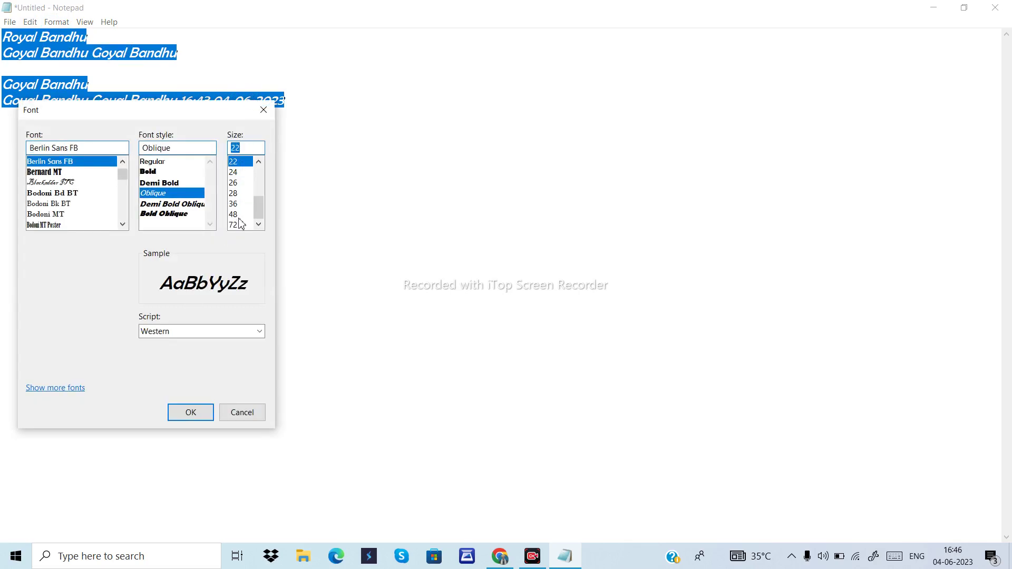
click(236, 215)
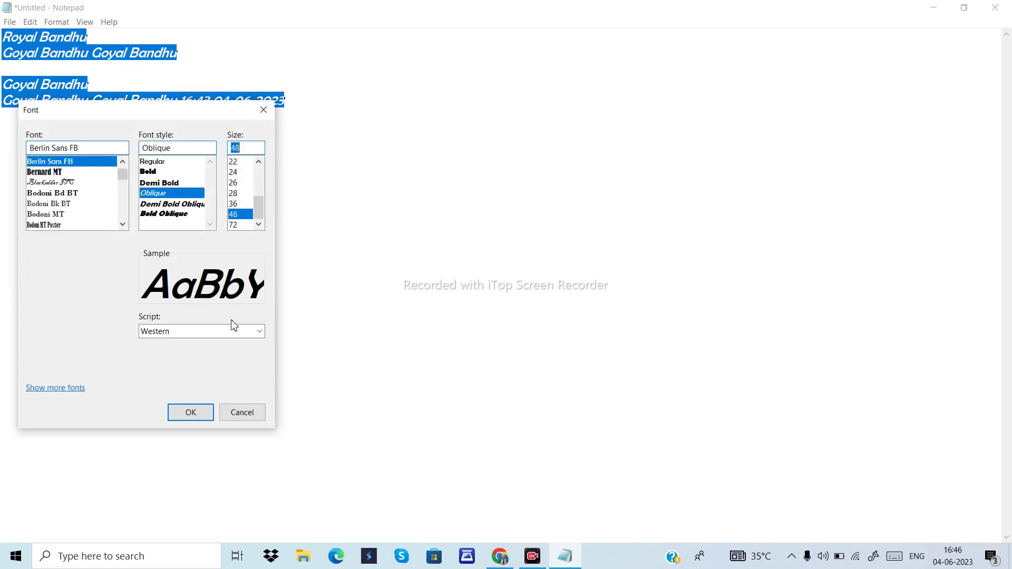
click(195, 417)
click(369, 181)
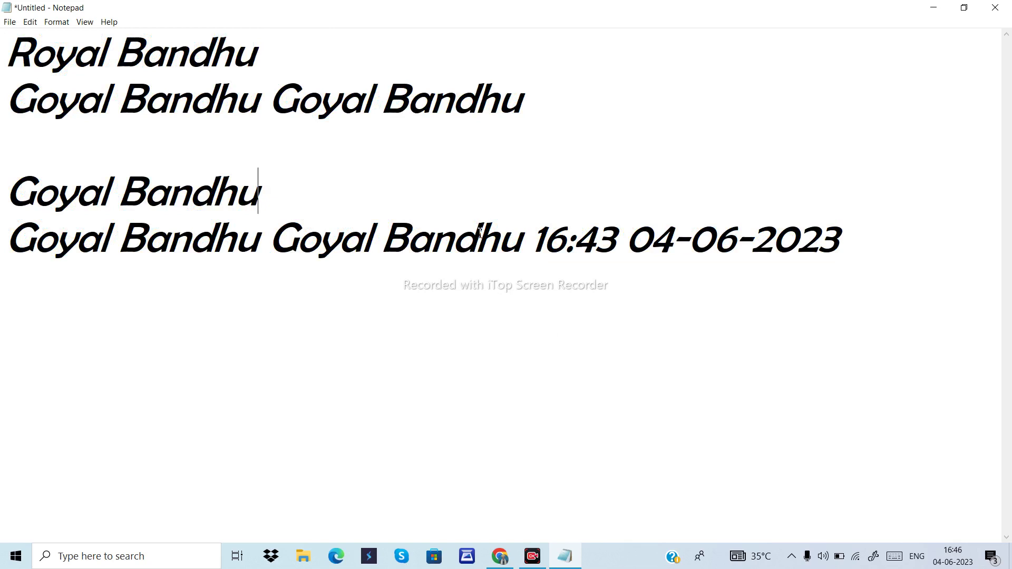
Step: Show the status bar and zoom in on the document twice to reach 120%
click(87, 25)
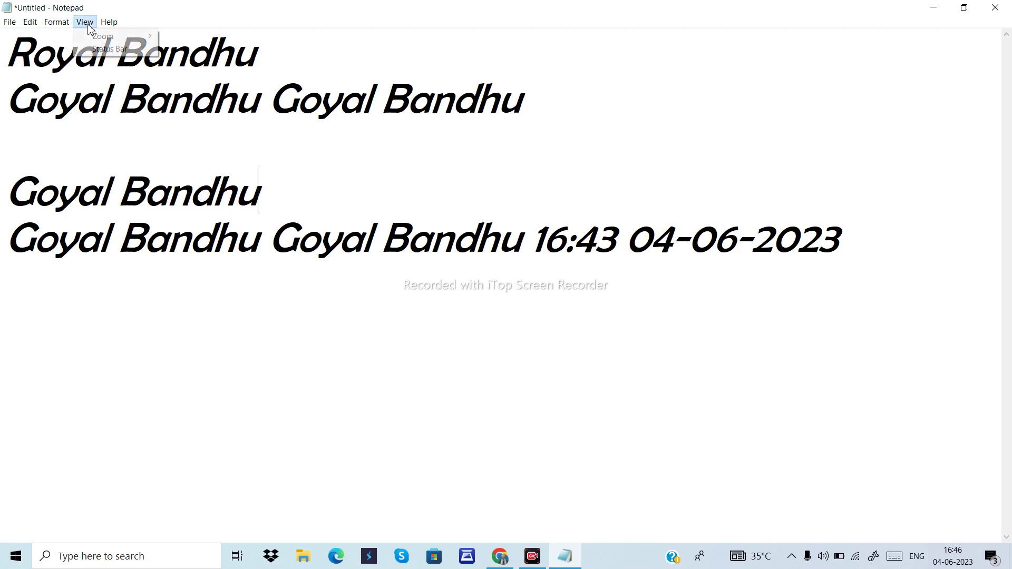
click(96, 49)
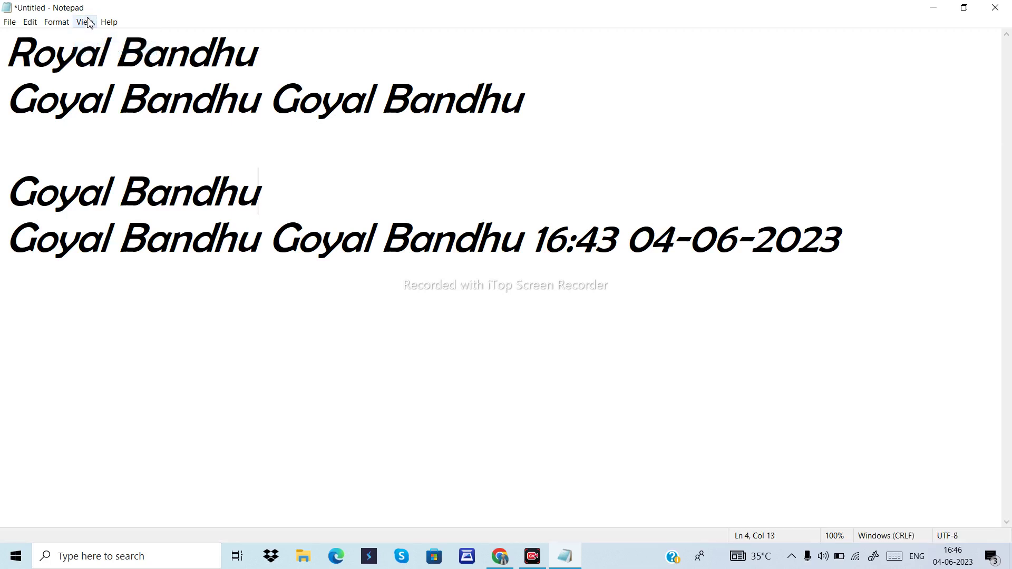
click(84, 22)
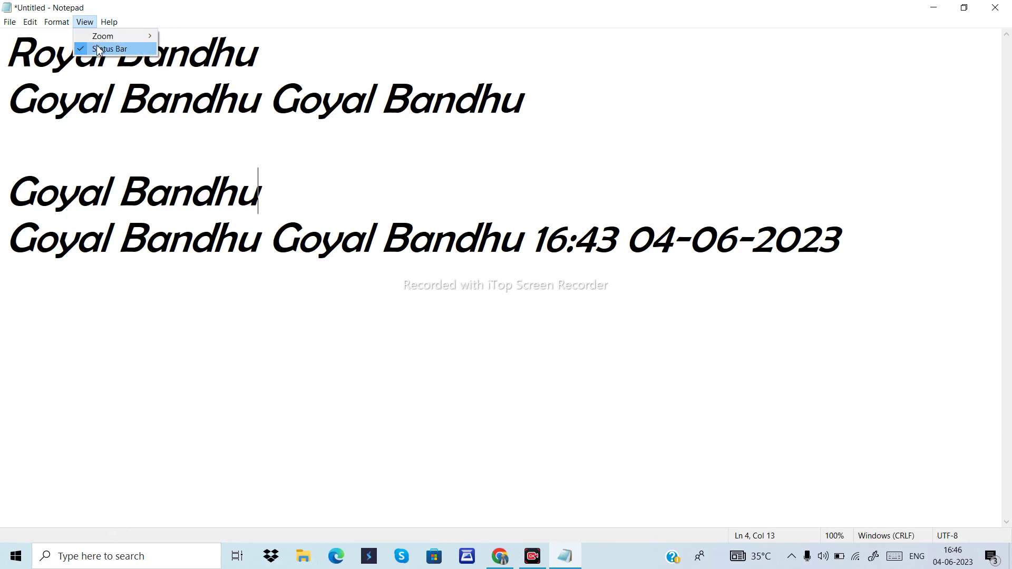
mouse_move(97, 36)
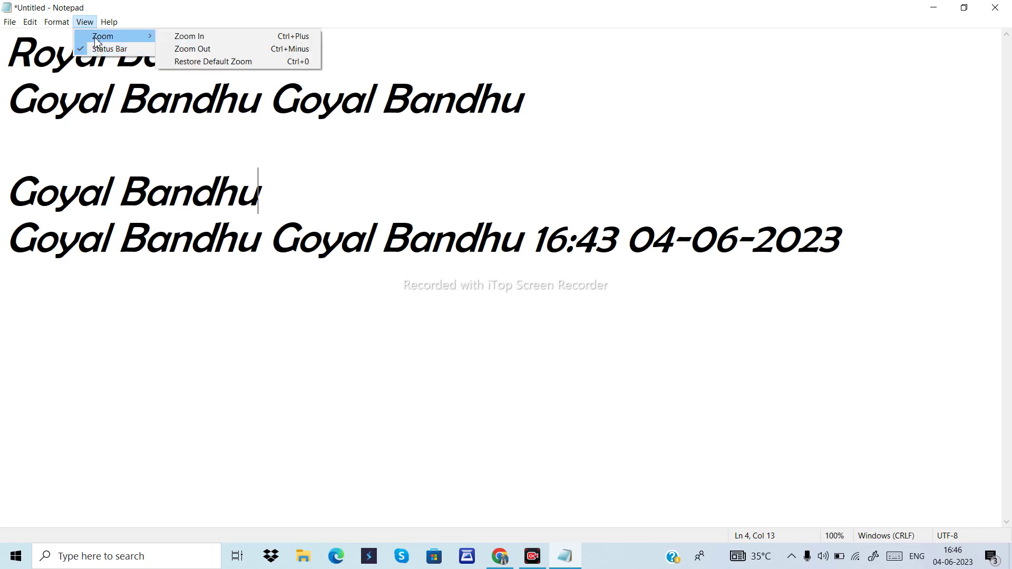
click(214, 37)
click(85, 23)
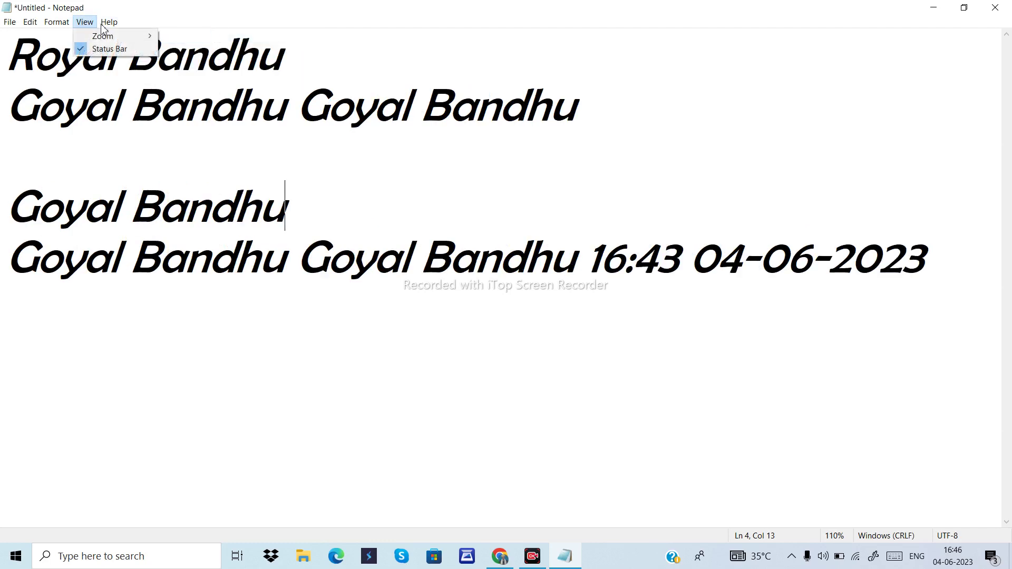
mouse_move(97, 36)
click(179, 36)
Step: Zoom out of the document one level to 110% and restore the default zoom
click(108, 23)
click(85, 23)
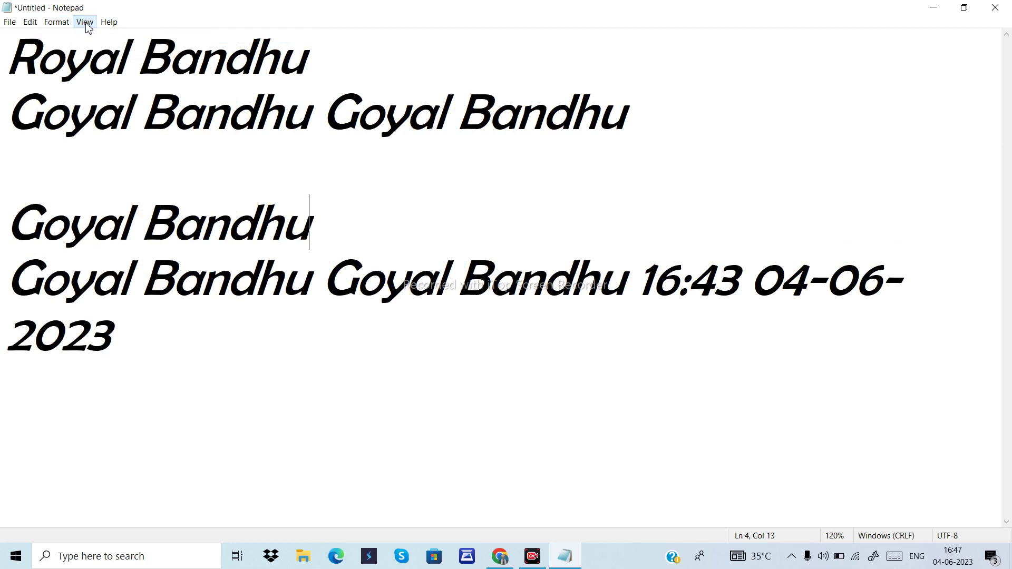
click(85, 23)
mouse_move(137, 40)
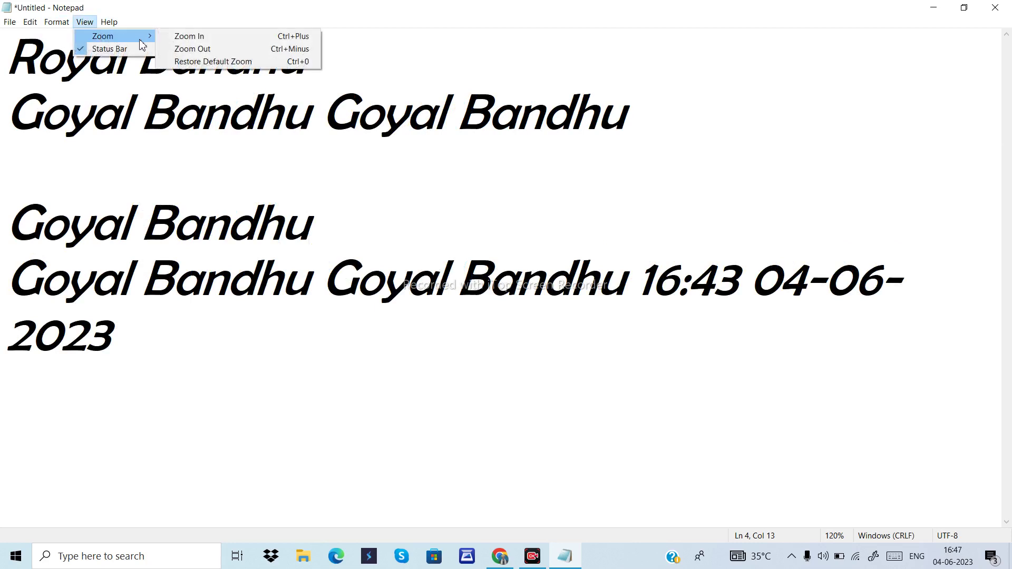
click(195, 49)
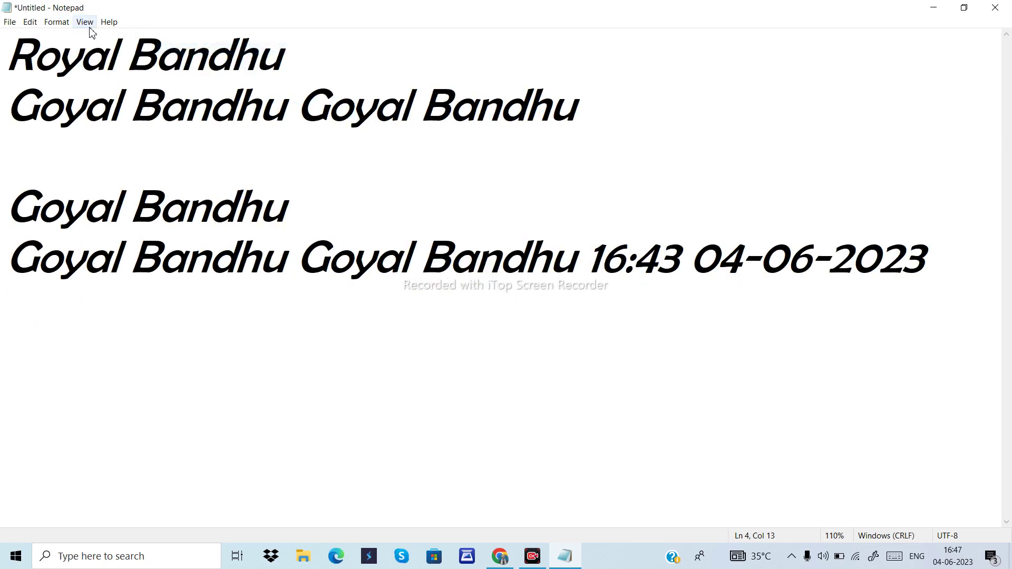
click(109, 22)
mouse_move(85, 24)
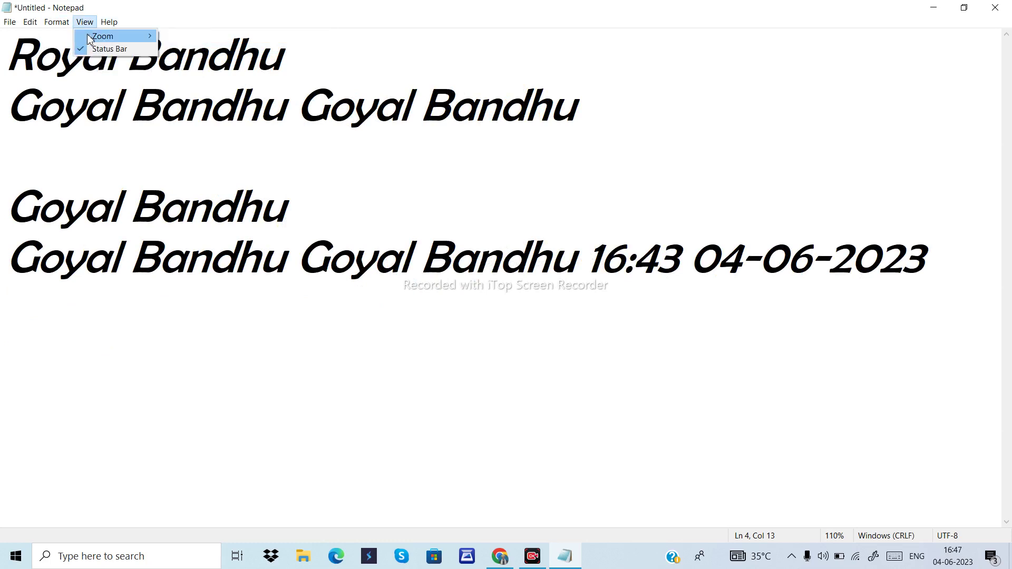
click(203, 61)
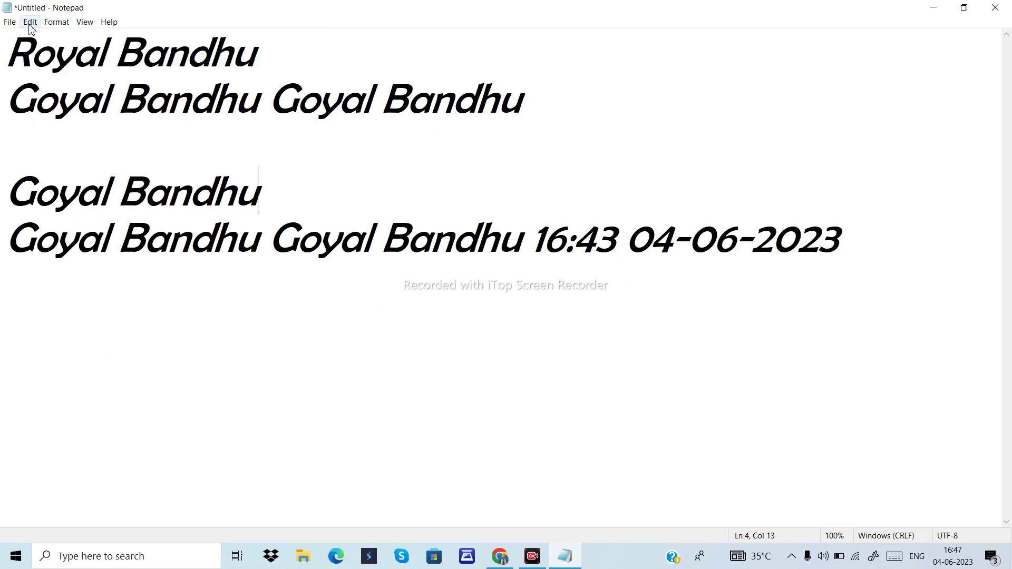
click(10, 22)
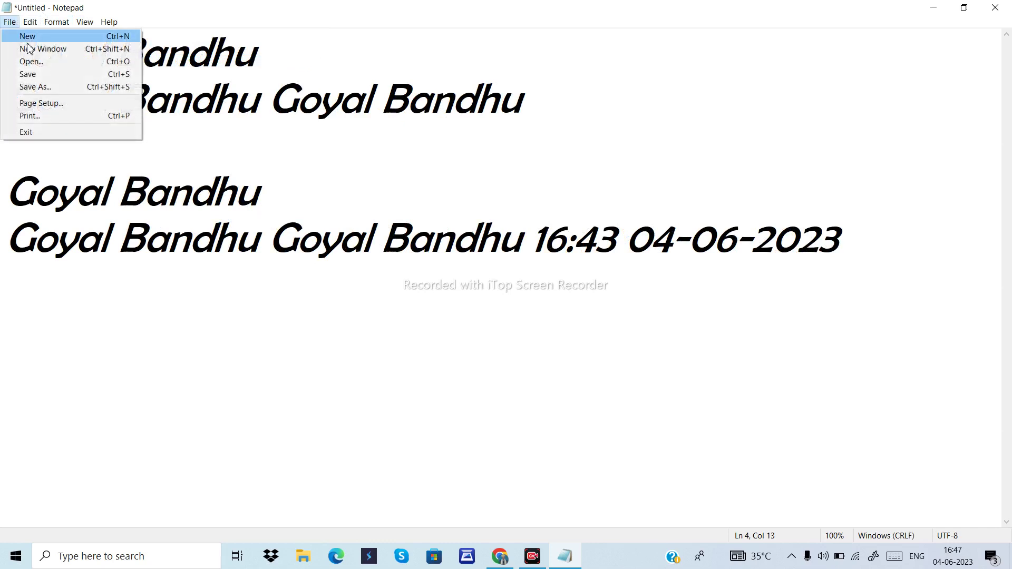
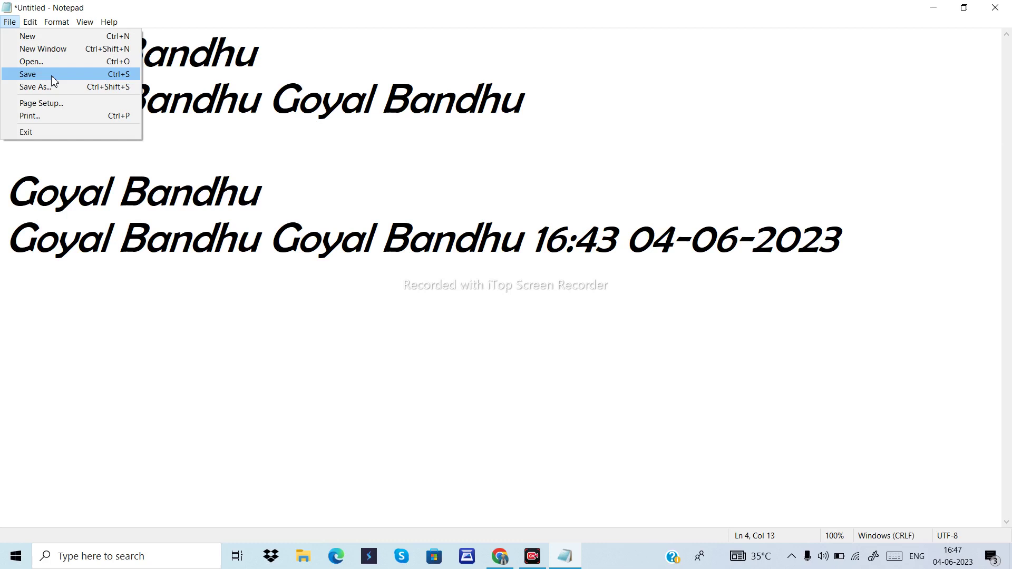
click(52, 77)
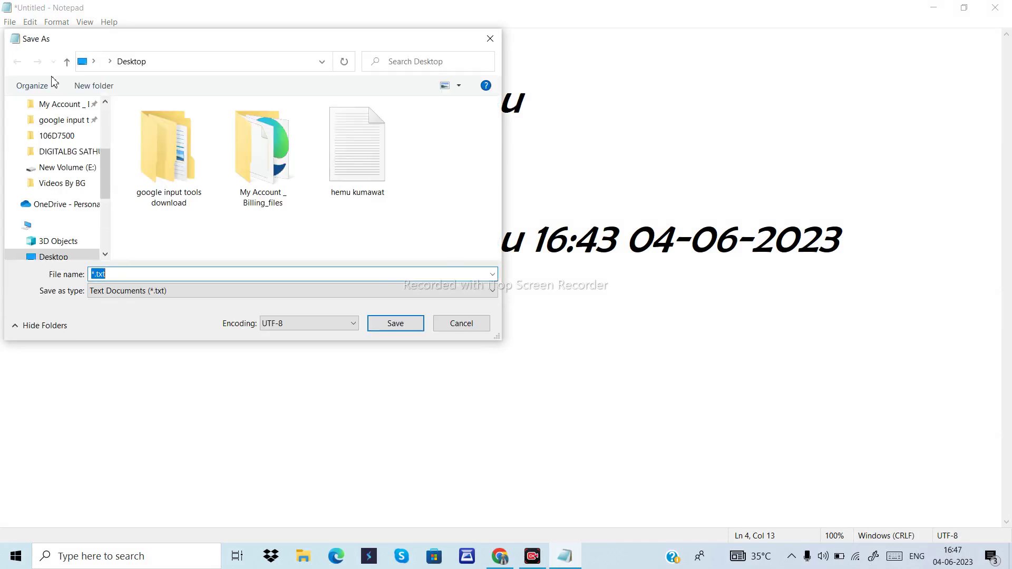
key(BackSpace)
key(Escape)
Step: Save the document on the Desktop as a text file named "Notepad YT"
click(10, 21)
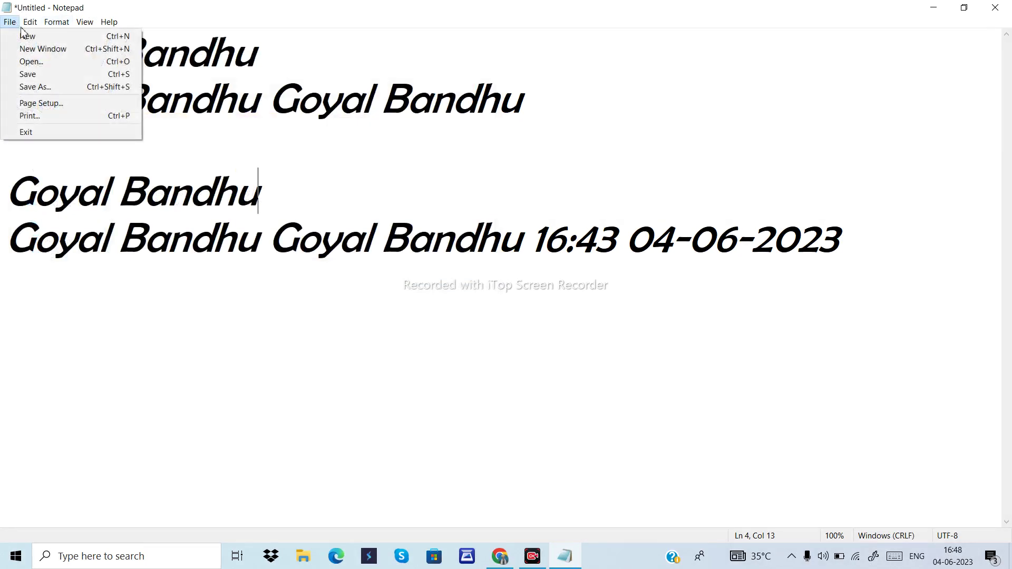
mouse_move(56, 22)
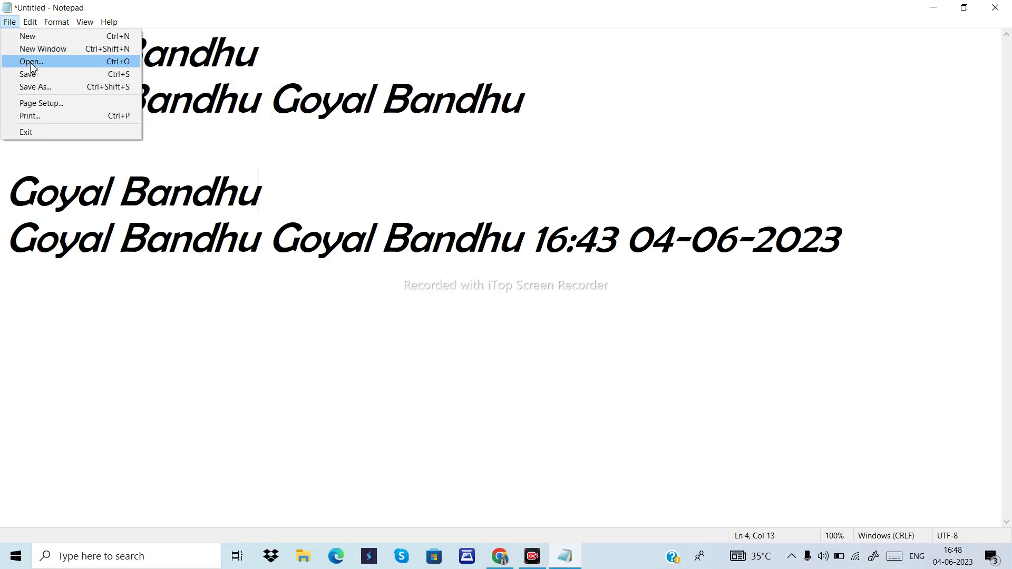
click(33, 78)
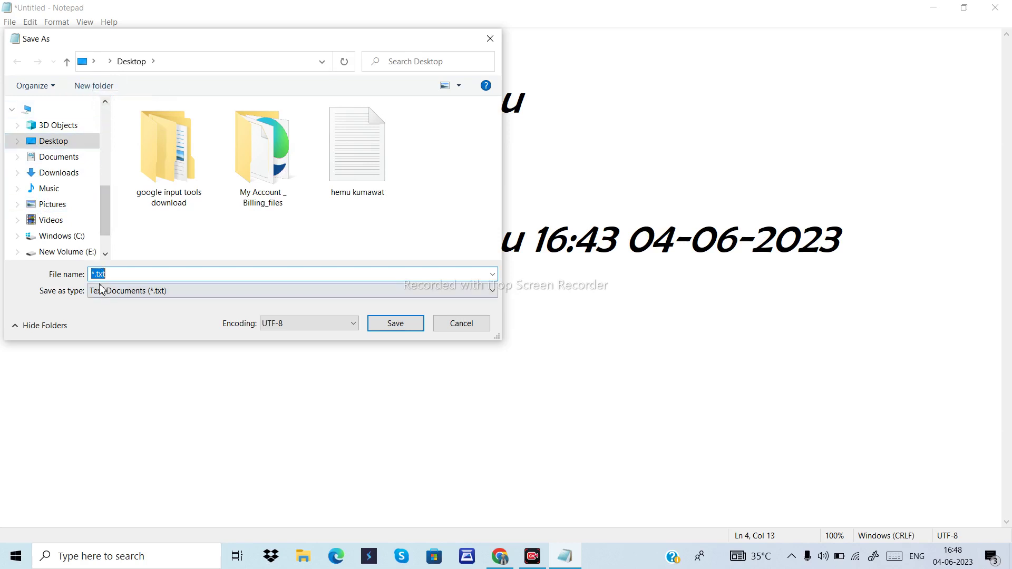
key(BackSpace)
text(Notepad YT)
click(396, 324)
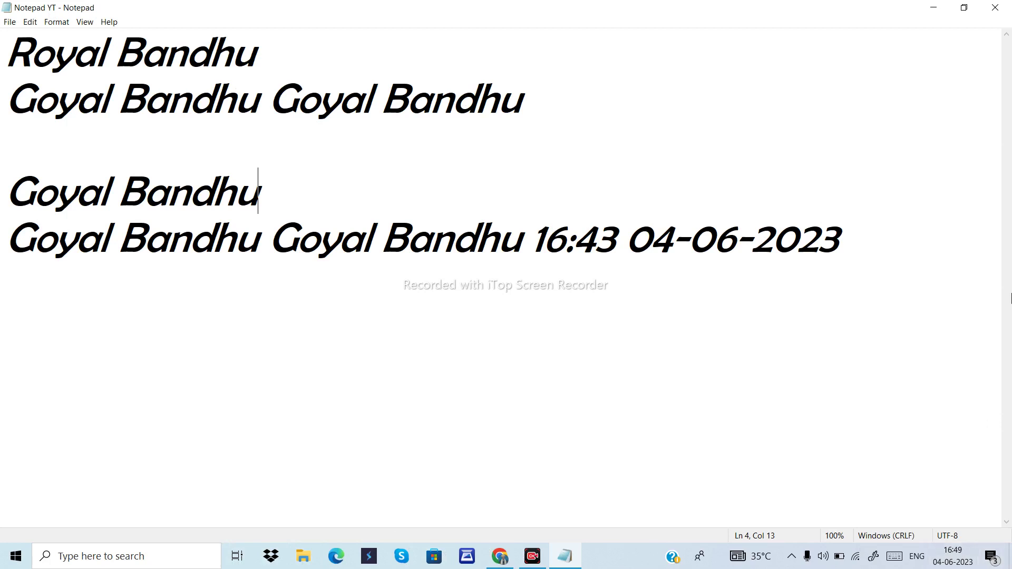
Step: Below the dated line, add a line "Goyal Bandhu" and another line "Goyal Bandhu Goyal Bandhu", and save the file
click(874, 261)
key(Return)
text(Goyal Bandhu Goyal Bandhu Goyal Bandhu)
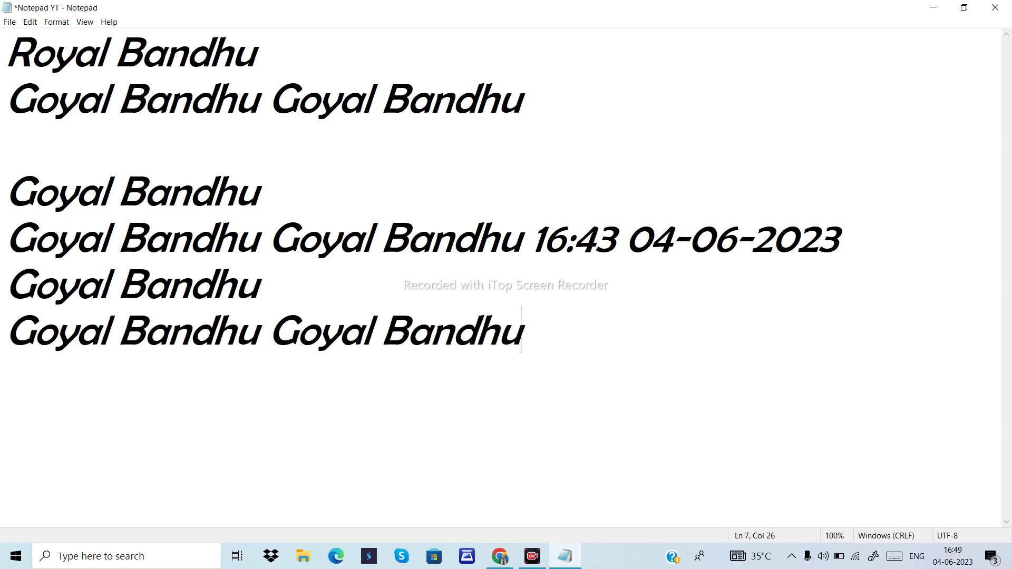
click(195, 270)
drag(195, 270, 560, 316)
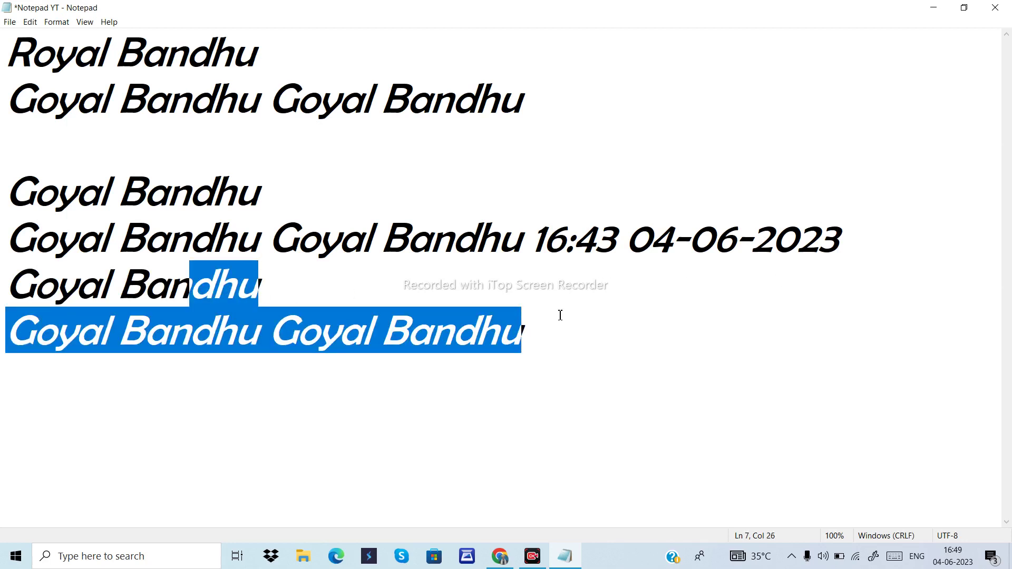
click(560, 316)
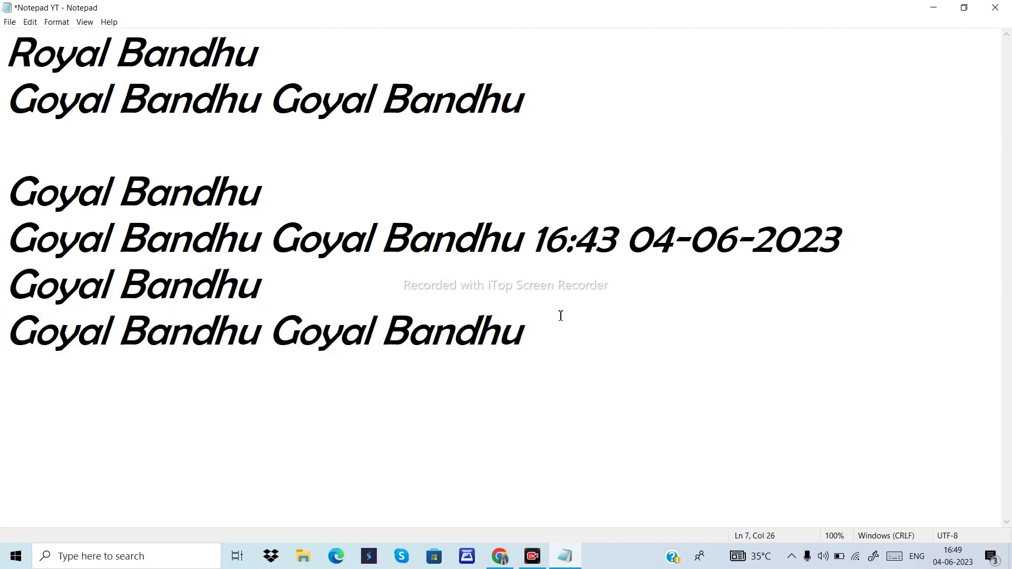
click(10, 23)
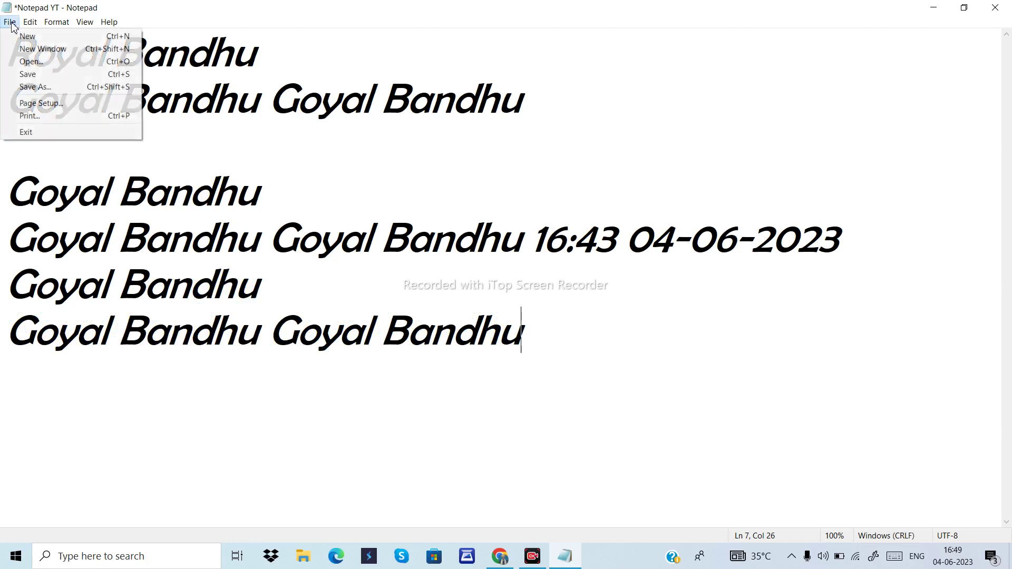
click(26, 74)
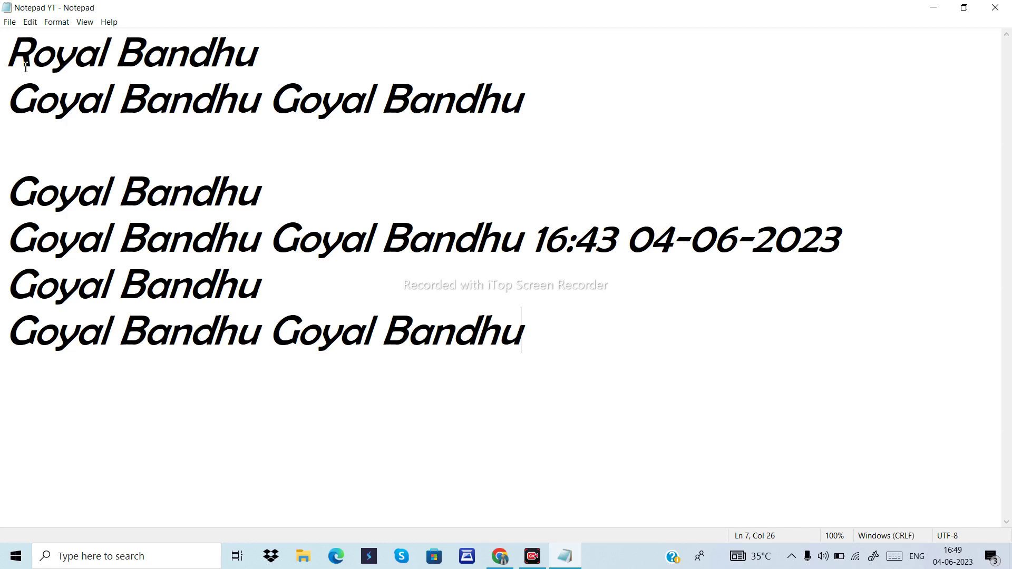
Step: Open the page setup and view the available paper sizes, keeping A4 210 x 297 mm
click(12, 24)
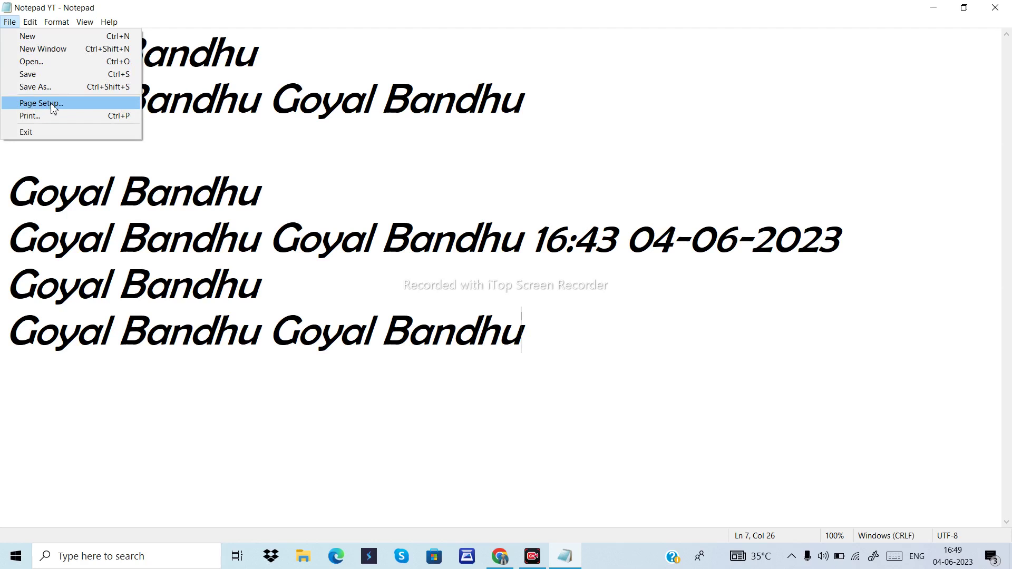
click(256, 51)
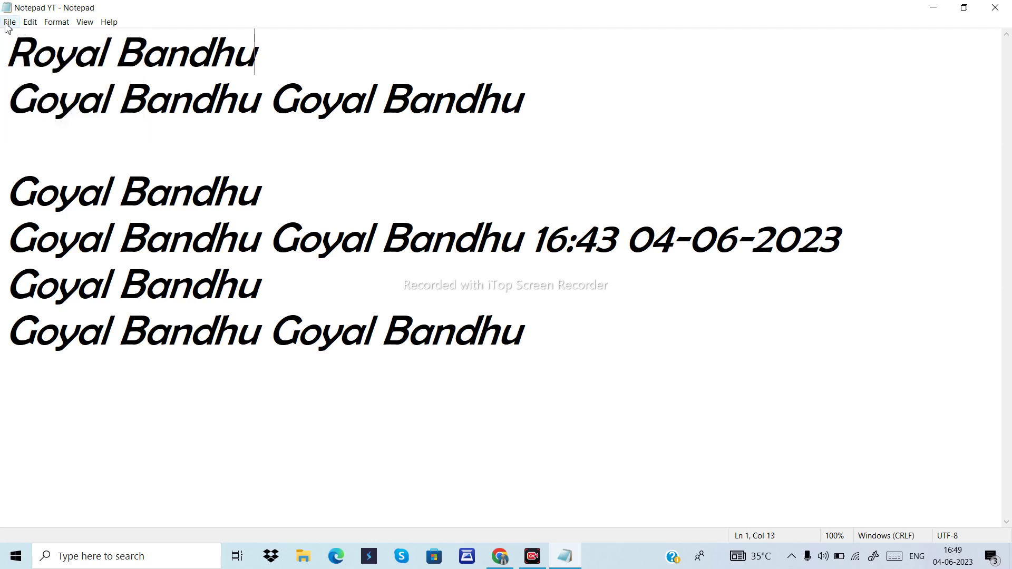
click(8, 24)
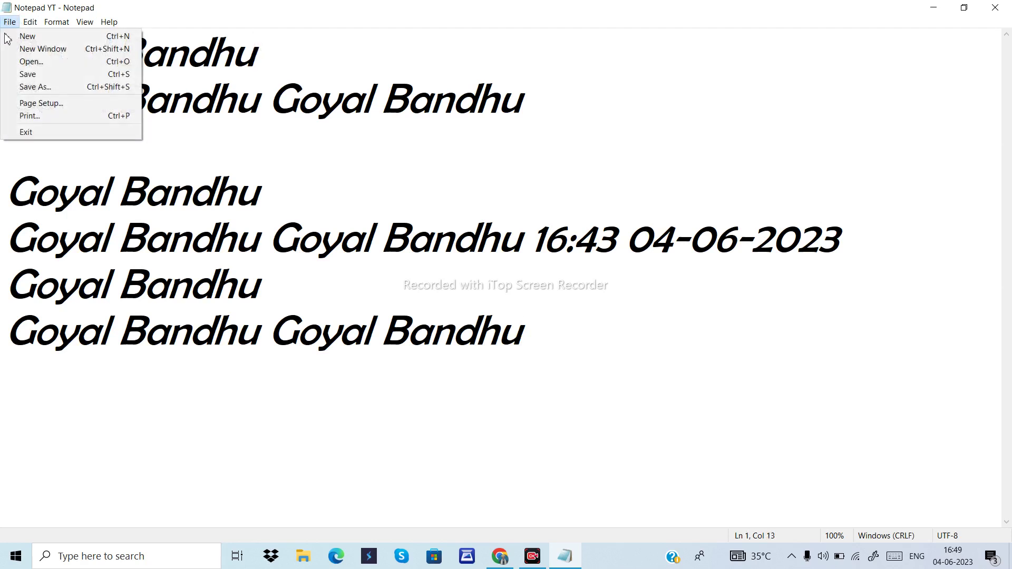
click(30, 105)
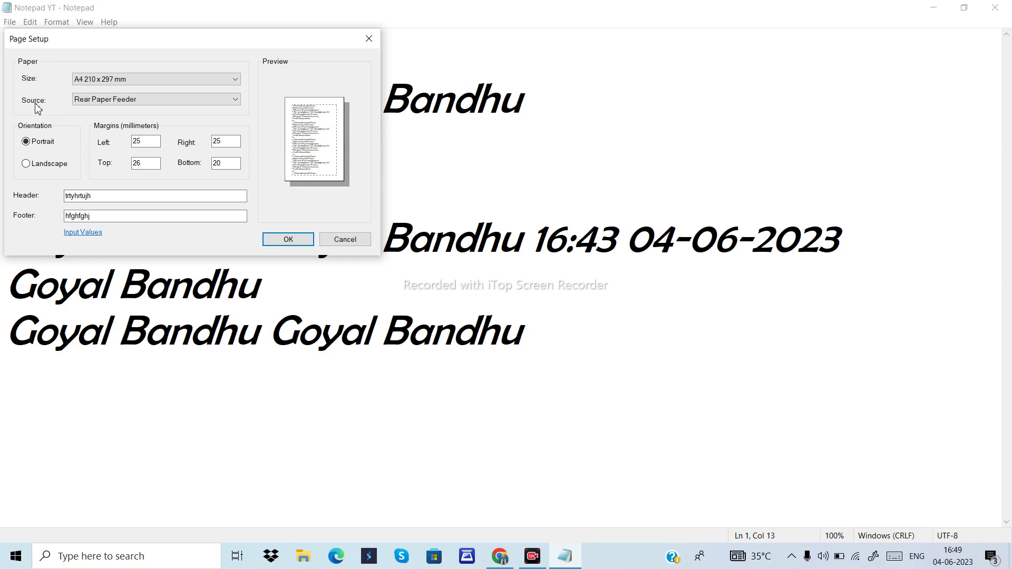
click(90, 80)
click(90, 80)
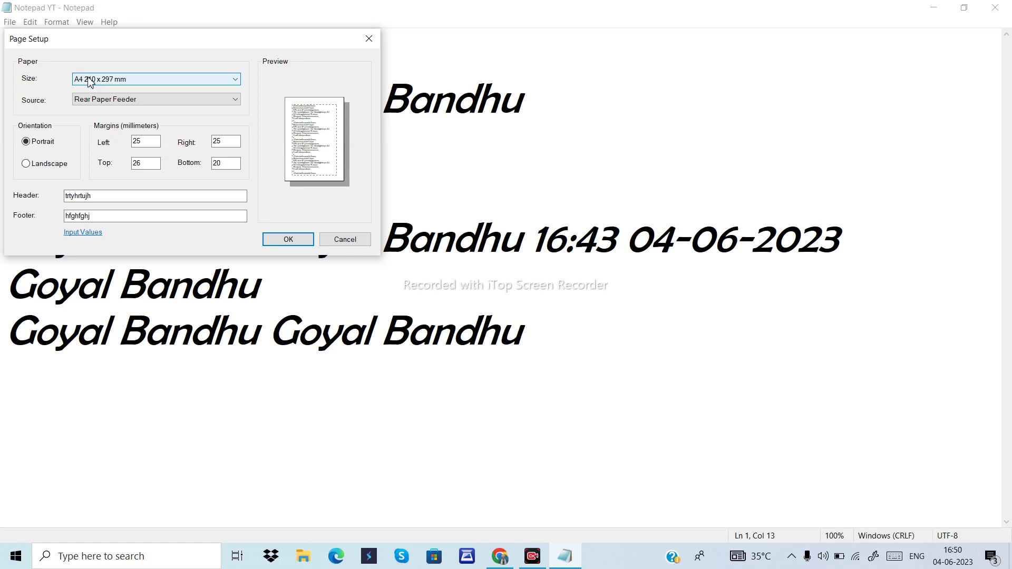
click(89, 81)
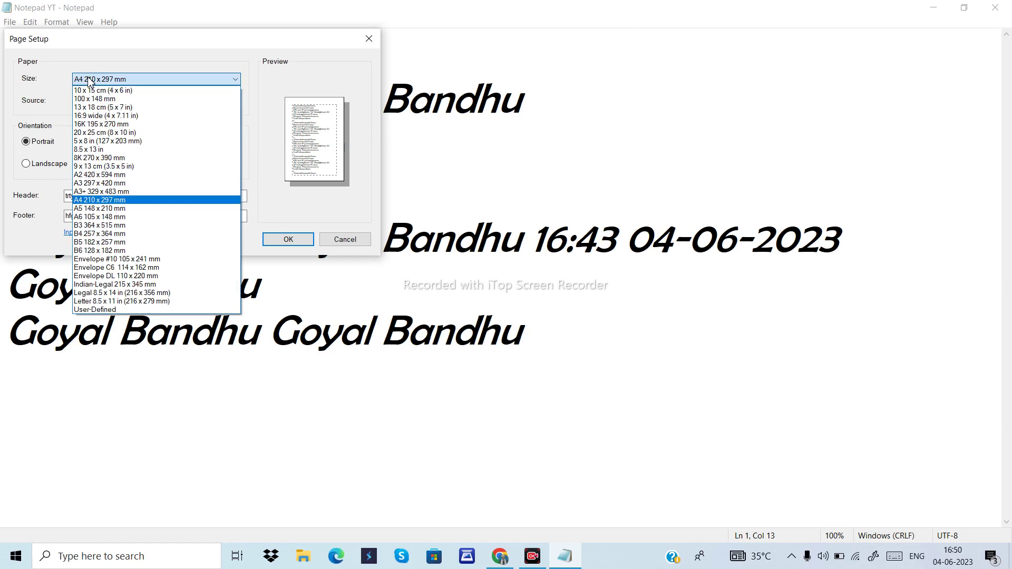
click(90, 81)
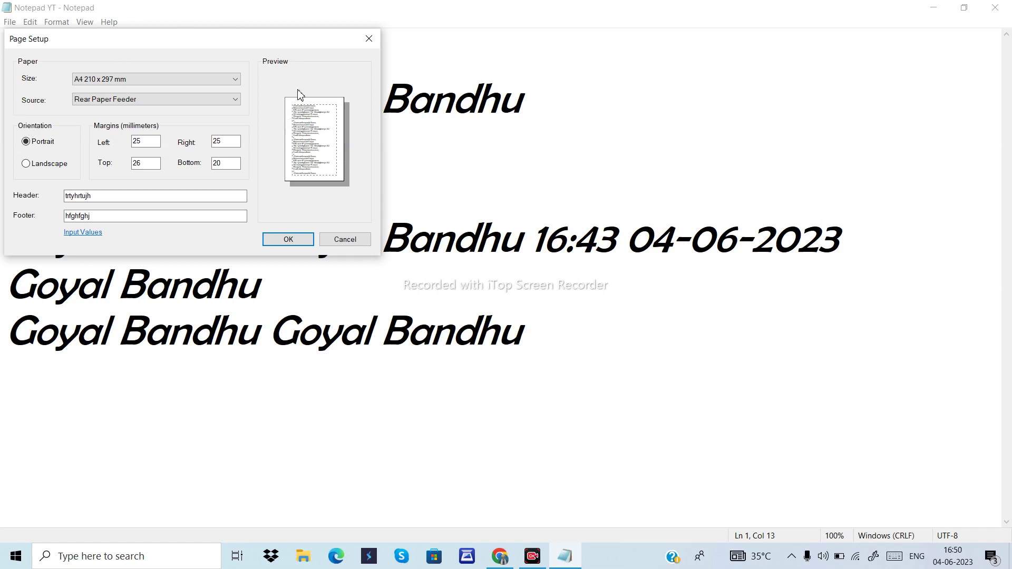
Step: Try landscape orientation and a 15 mm left margin, restoring portrait orientation and a 25 mm left margin
click(35, 165)
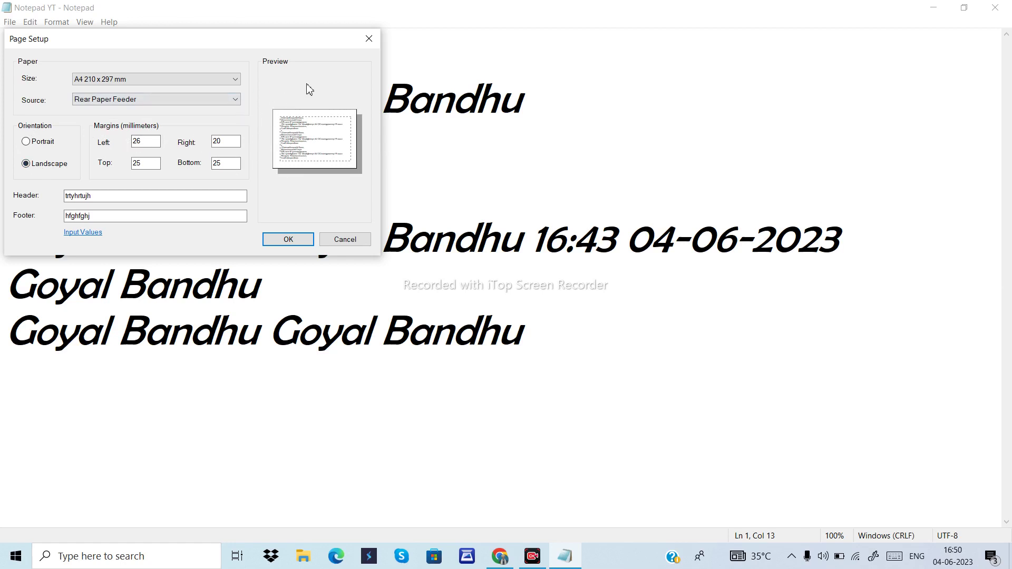
click(42, 150)
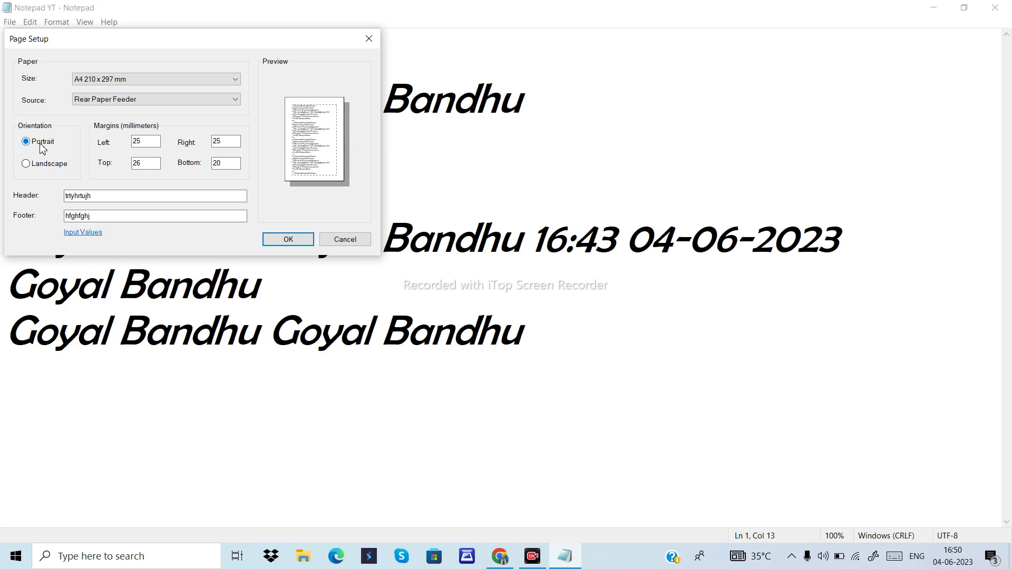
click(141, 141)
key(BackSpace)
key(BackSpace)
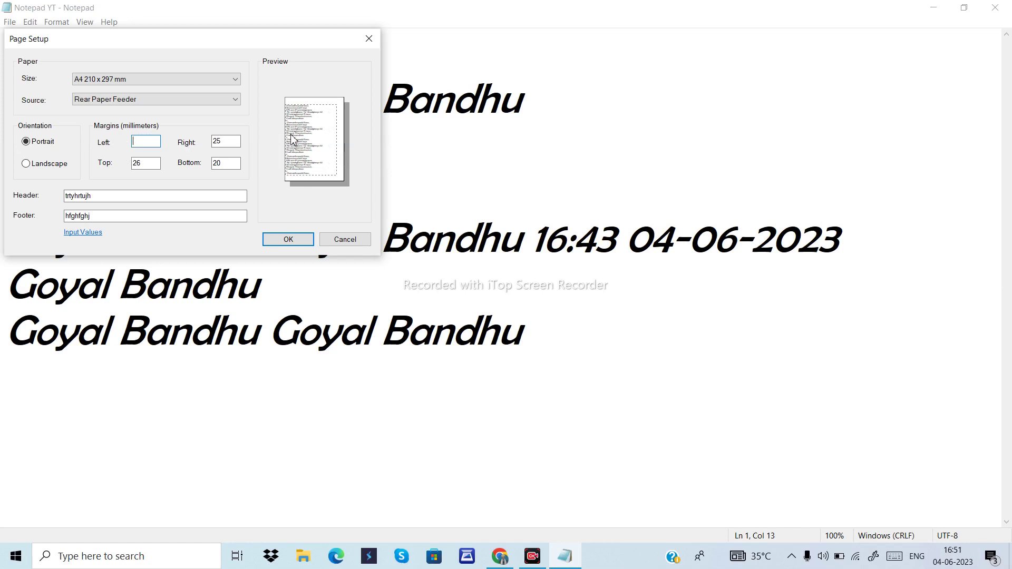
text(15)
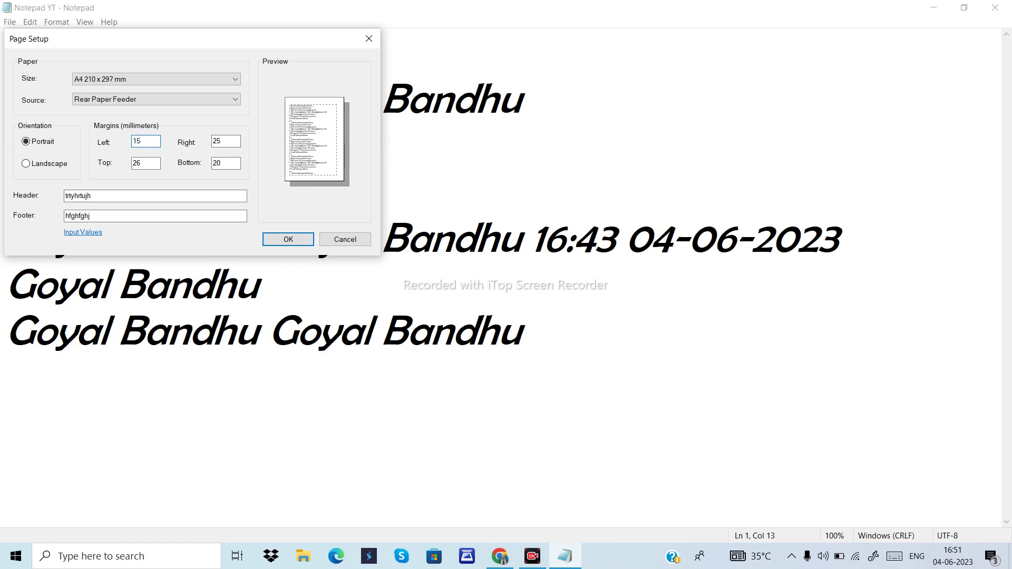
key(BackSpace)
key(BackSpace)
text(25)
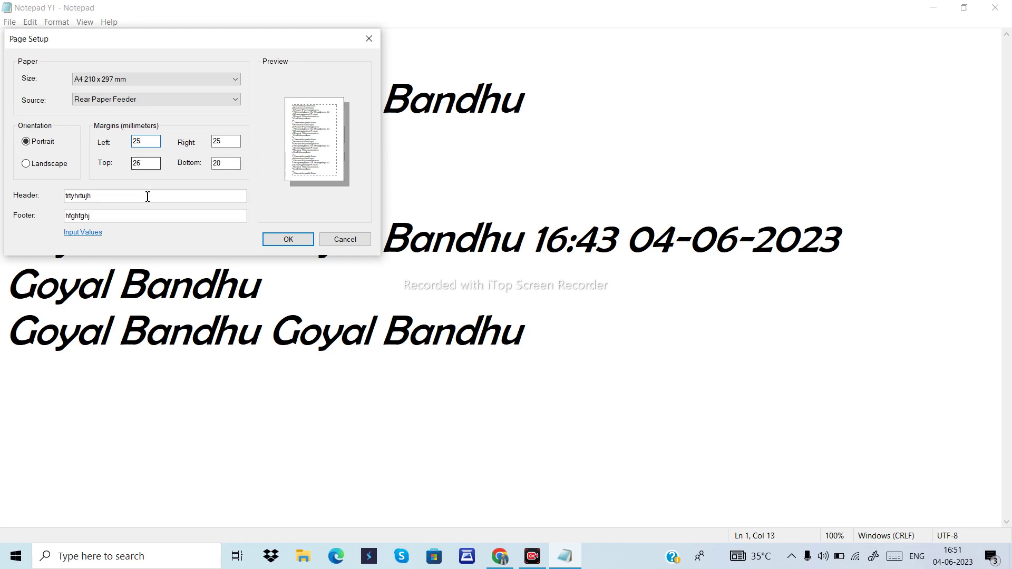
Step: Clear the existing header and footer text in the page setup
click(105, 194)
drag(105, 194, 64, 196)
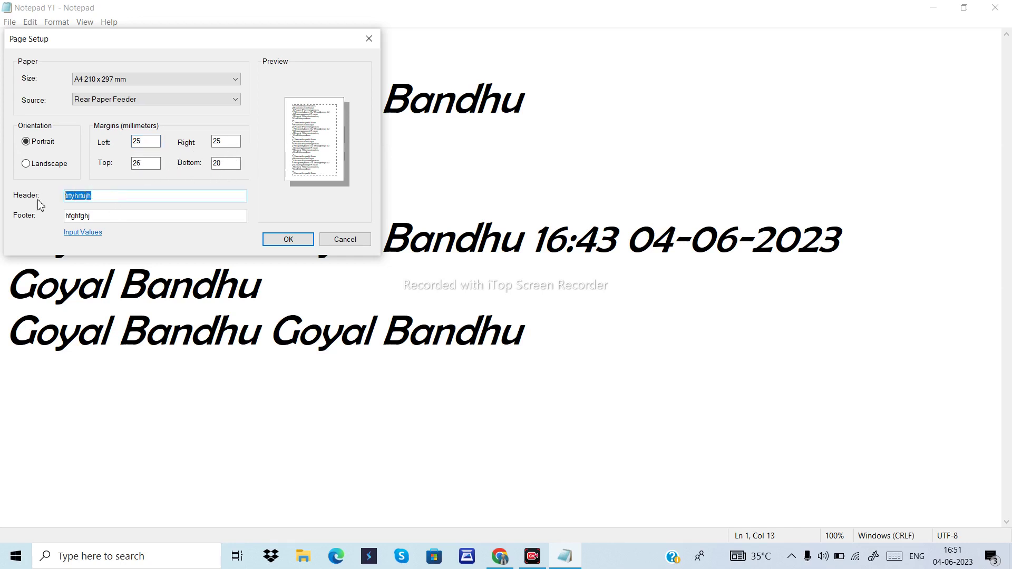
key(BackSpace)
click(124, 218)
key(BackSpace)
key(BackSpace)
key(BackSpace)
key(BackSpace)
key(BackSpace)
key(BackSpace)
key(BackSpace)
Step: Set the page header to "Notepad" and the footer to "Goyal Bandhu", and accept the page setup
click(112, 194)
text(Notepad)
click(207, 217)
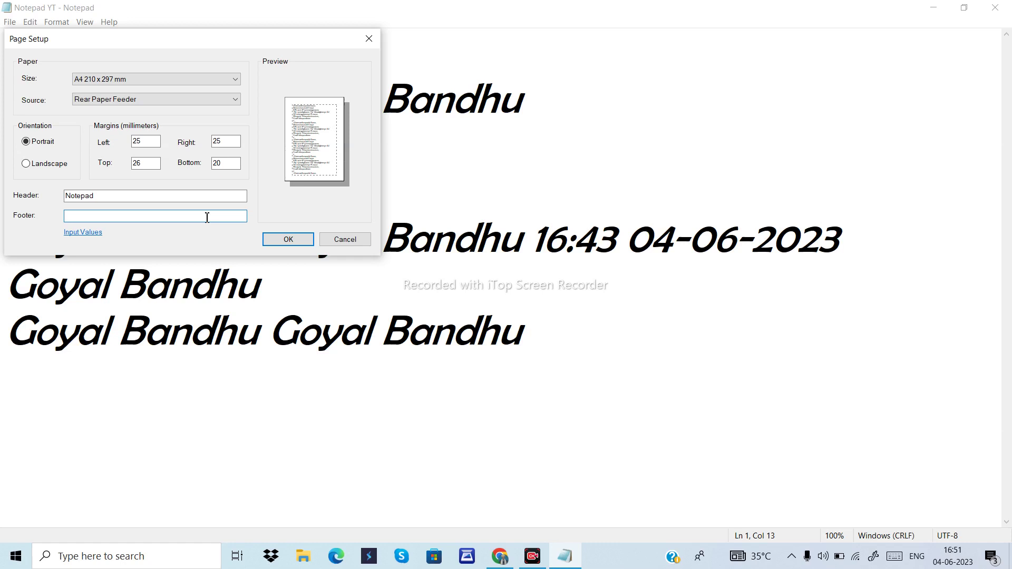
text(Goyal Bandhu)
click(299, 247)
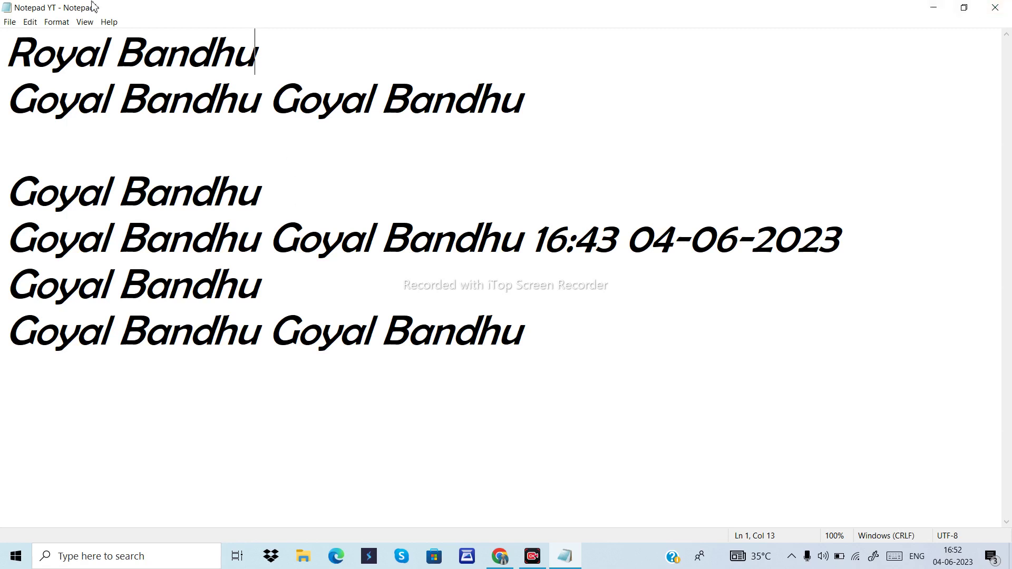
Step: Set the print job to 3 copies, apply the setting, and cancel without printing
click(11, 22)
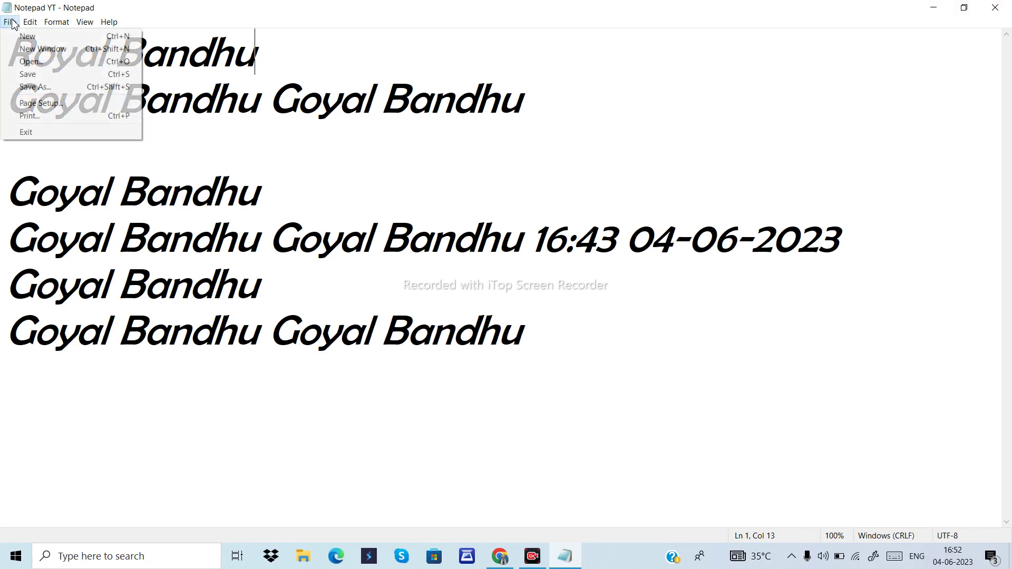
click(29, 116)
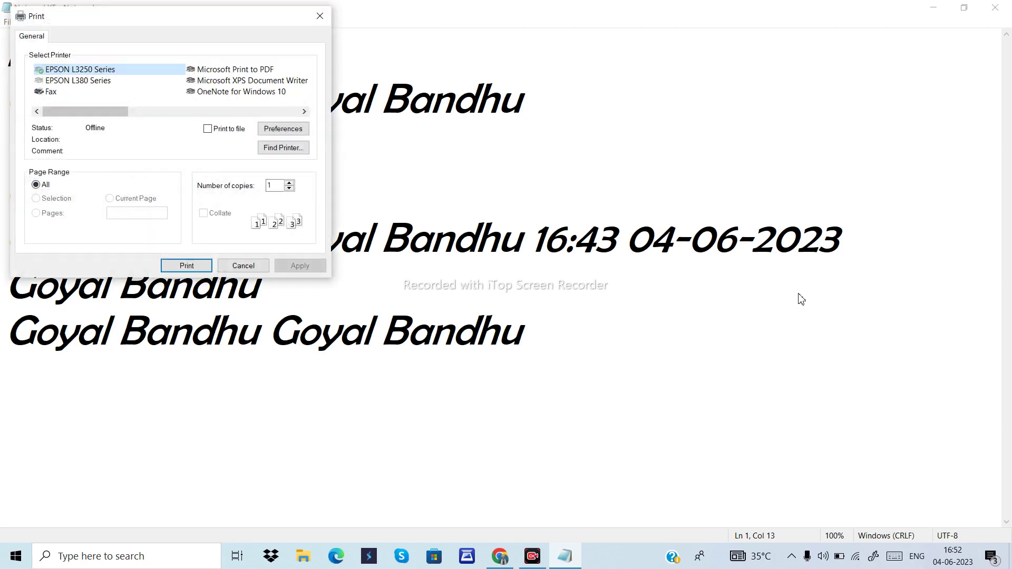
click(875, 539)
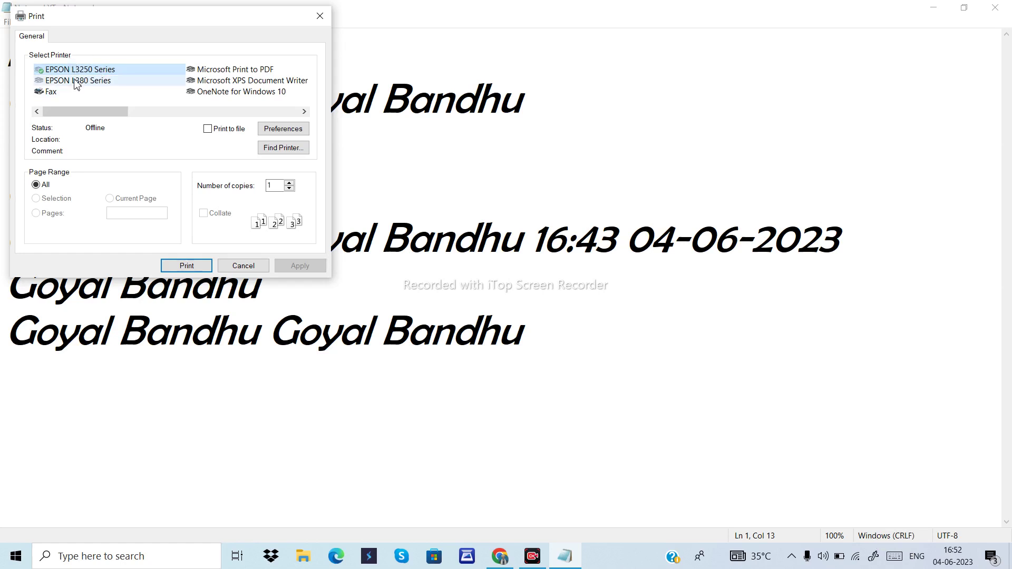
mouse_move(76, 84)
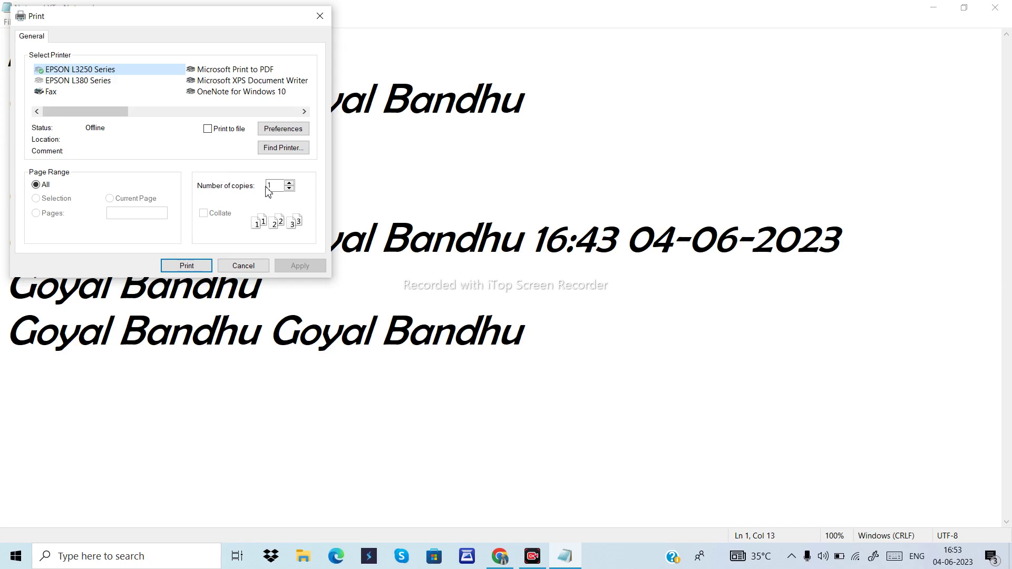
click(289, 182)
click(289, 183)
click(289, 183)
click(289, 183)
click(289, 189)
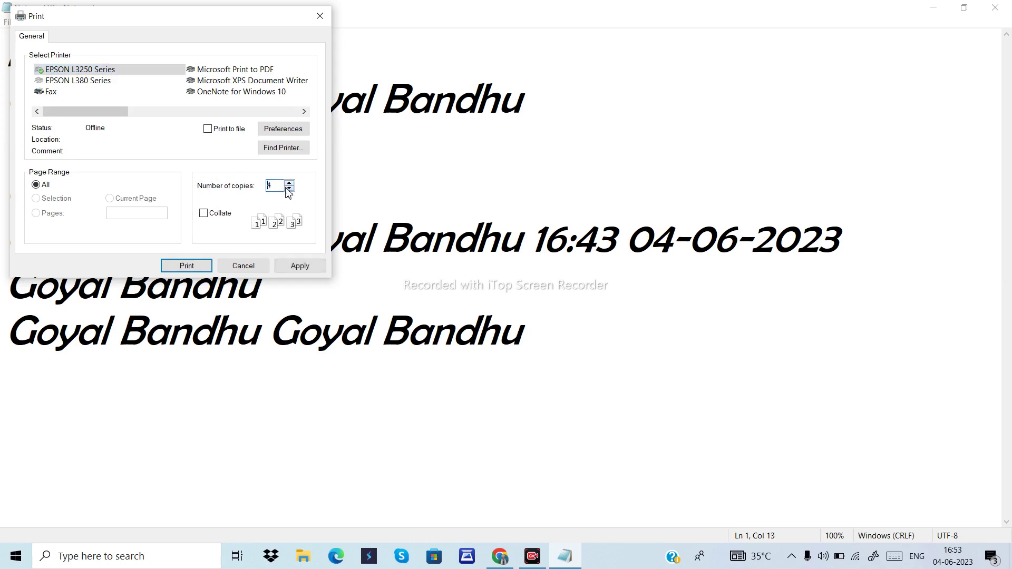
click(289, 188)
click(297, 268)
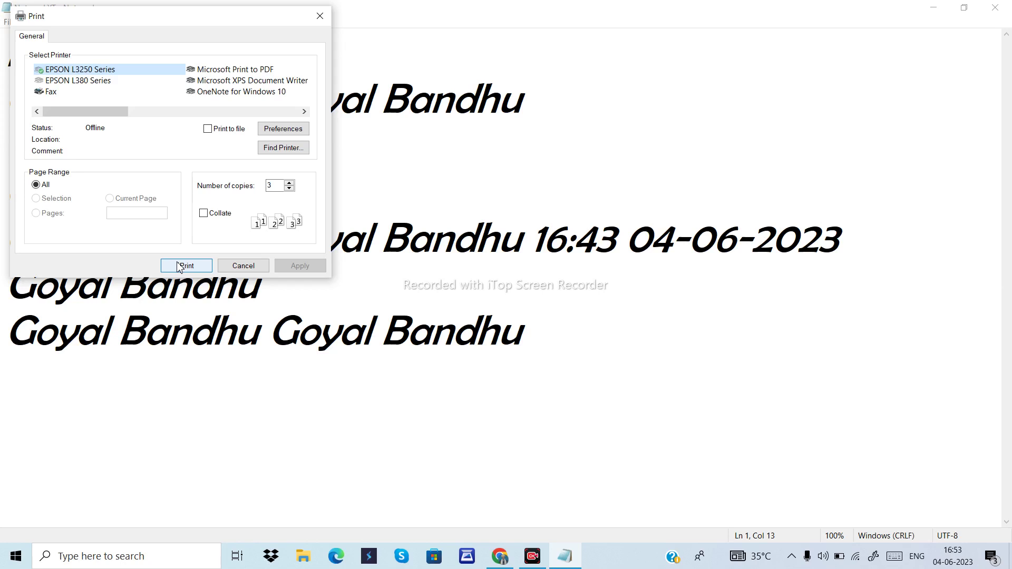
click(238, 267)
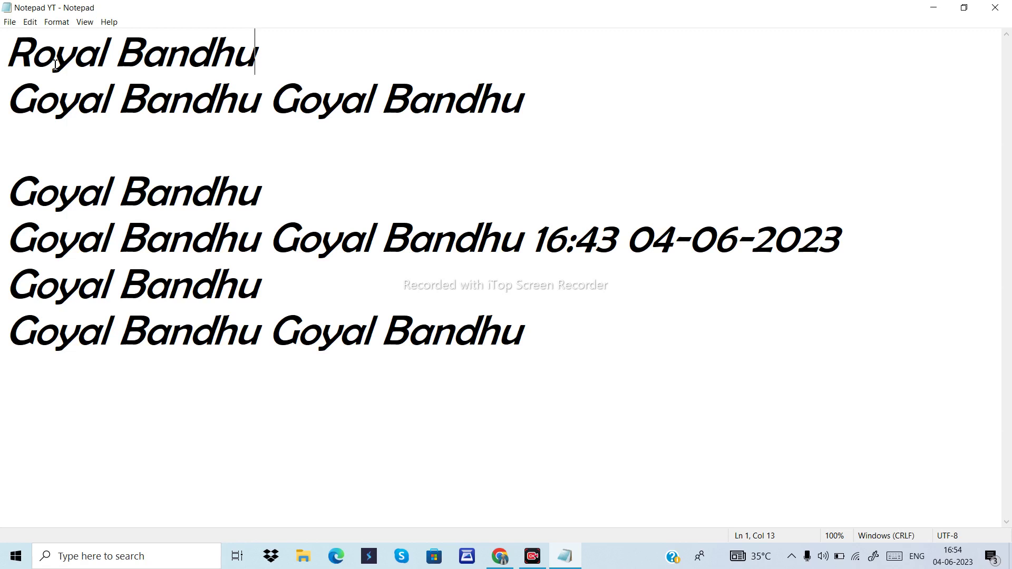
Step: View the Desktop location of the document through Save As and cancel without saving
click(9, 21)
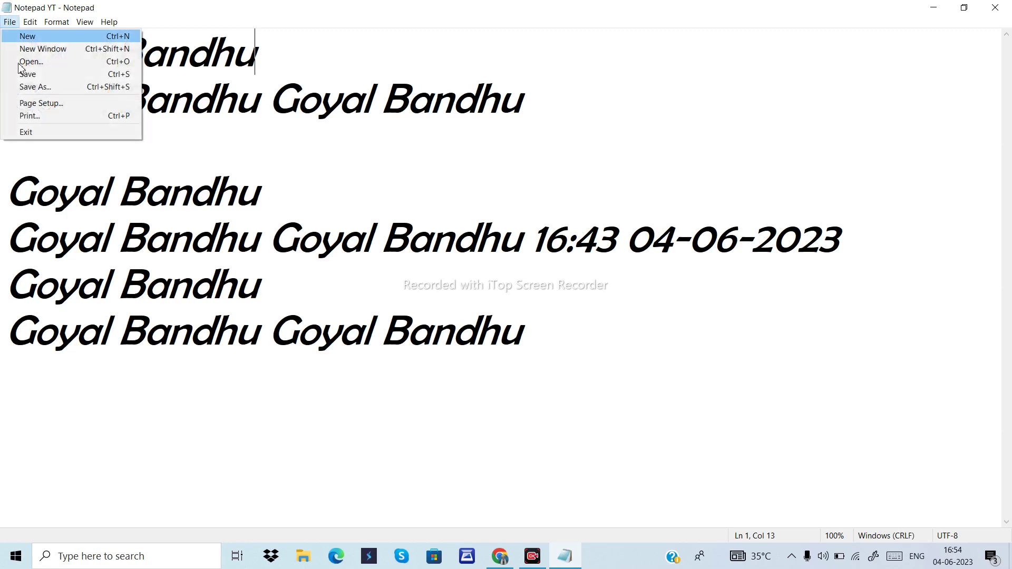
click(63, 88)
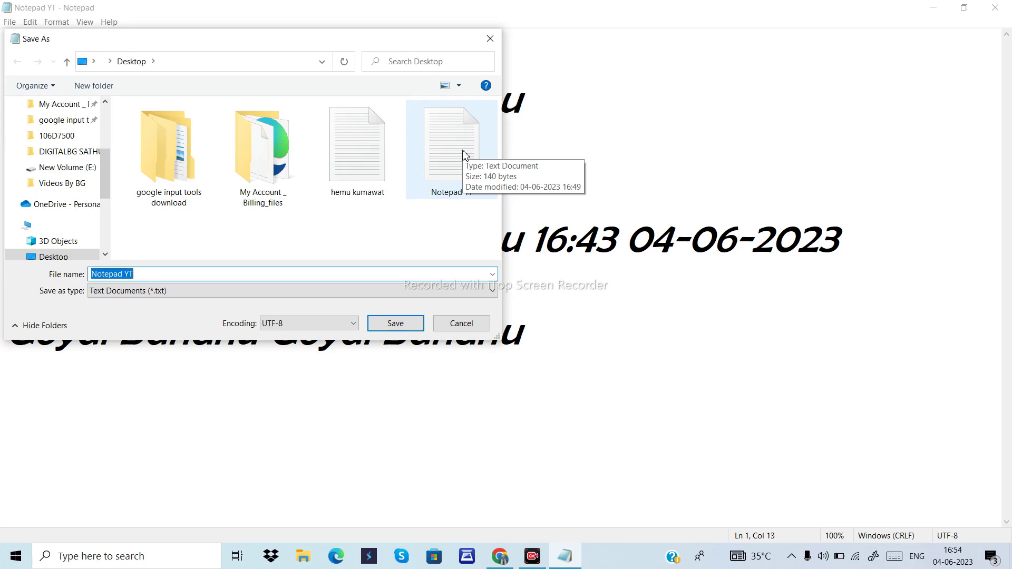
key(Escape)
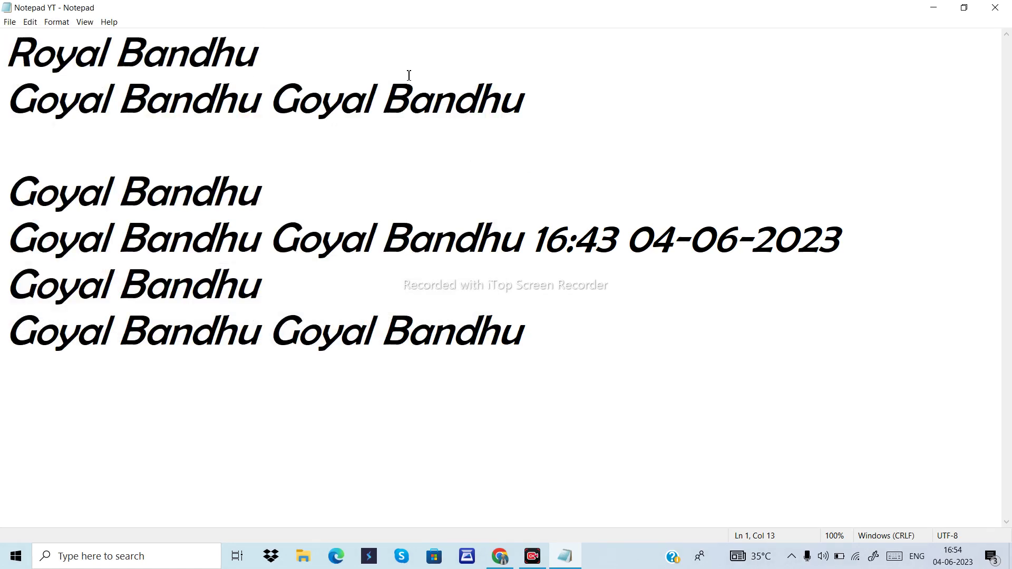
Step: Create a new blank document and enter the text "fd"
click(9, 22)
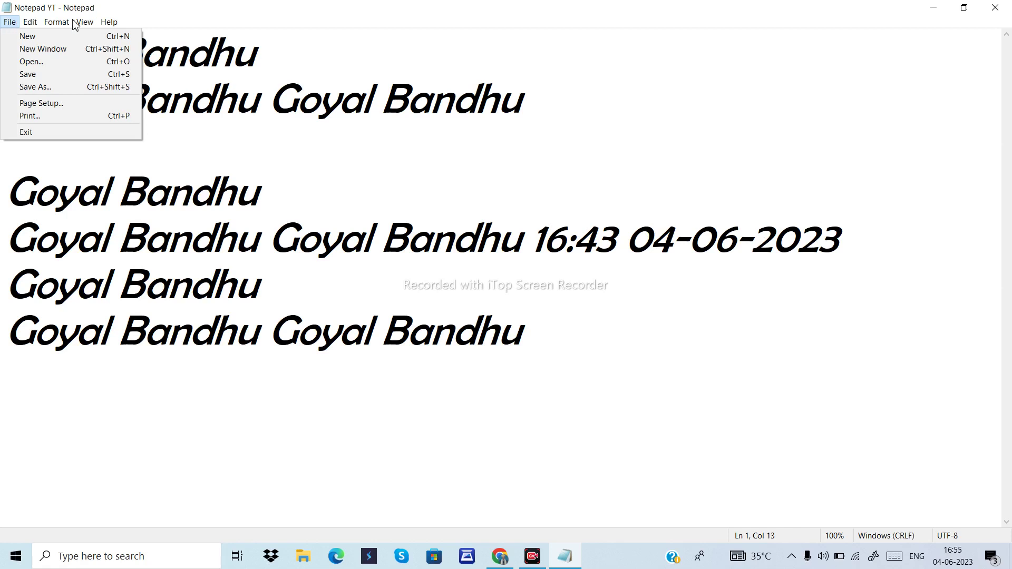
mouse_move(85, 22)
mouse_move(5, 24)
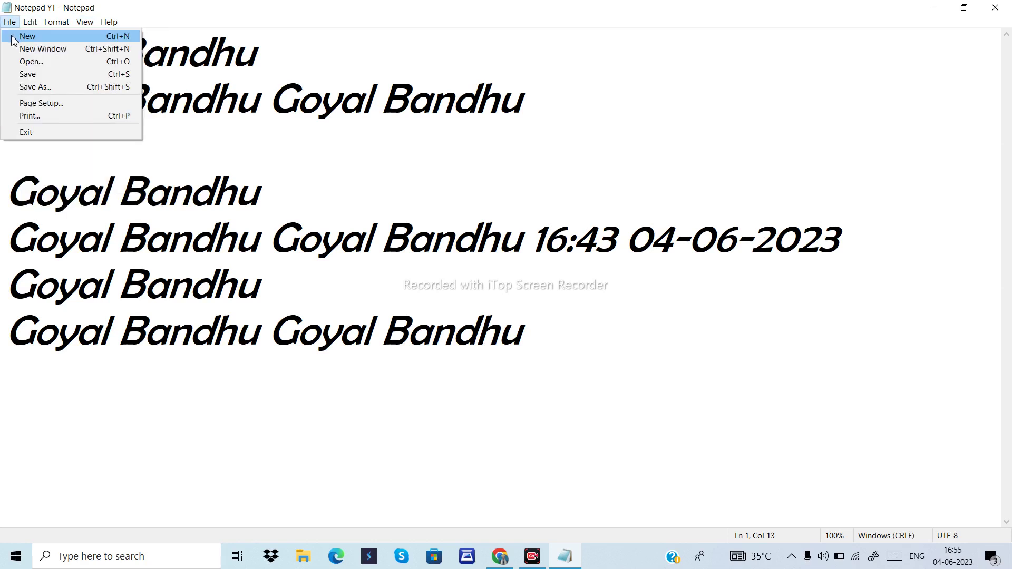
click(14, 38)
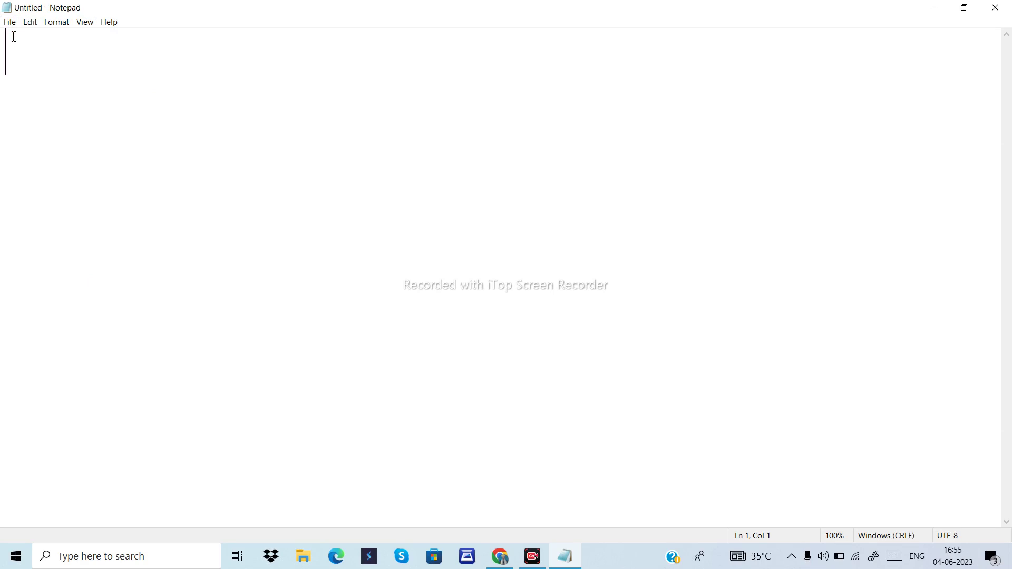
text(fd)
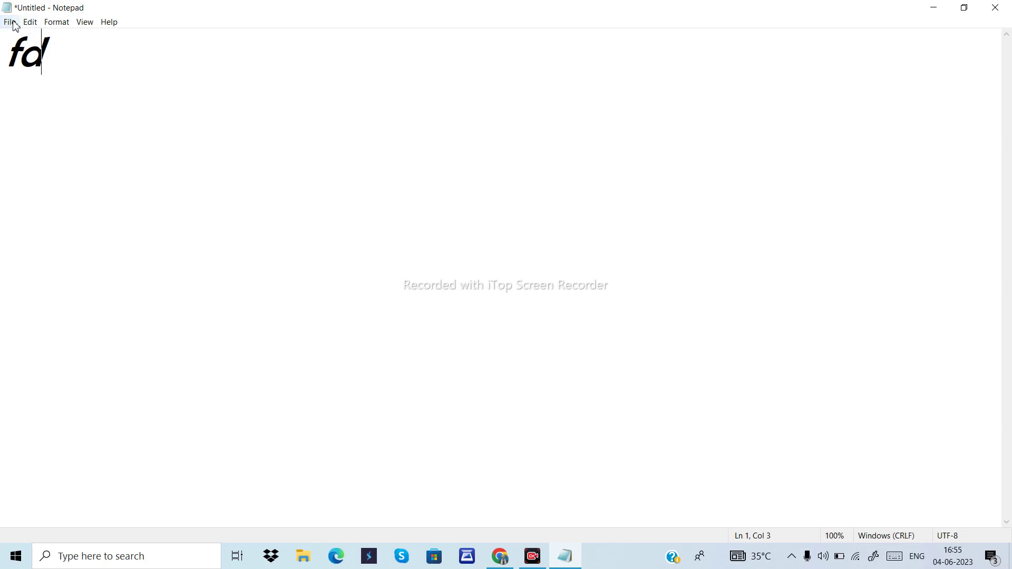
Step: Open the text file "Notepad YT" from the Desktop, discarding the unsaved changes in the untitled document
click(12, 22)
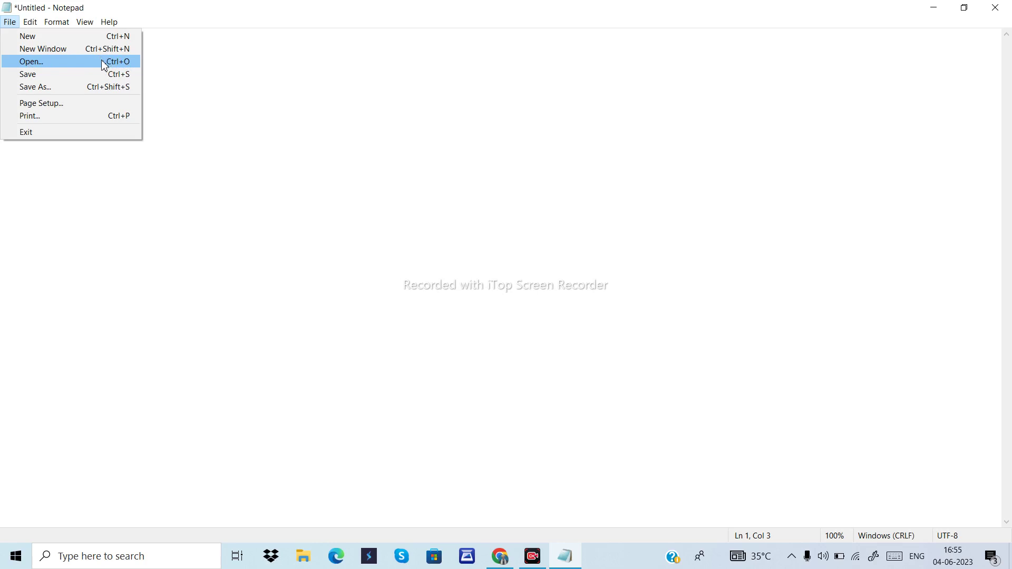
click(217, 74)
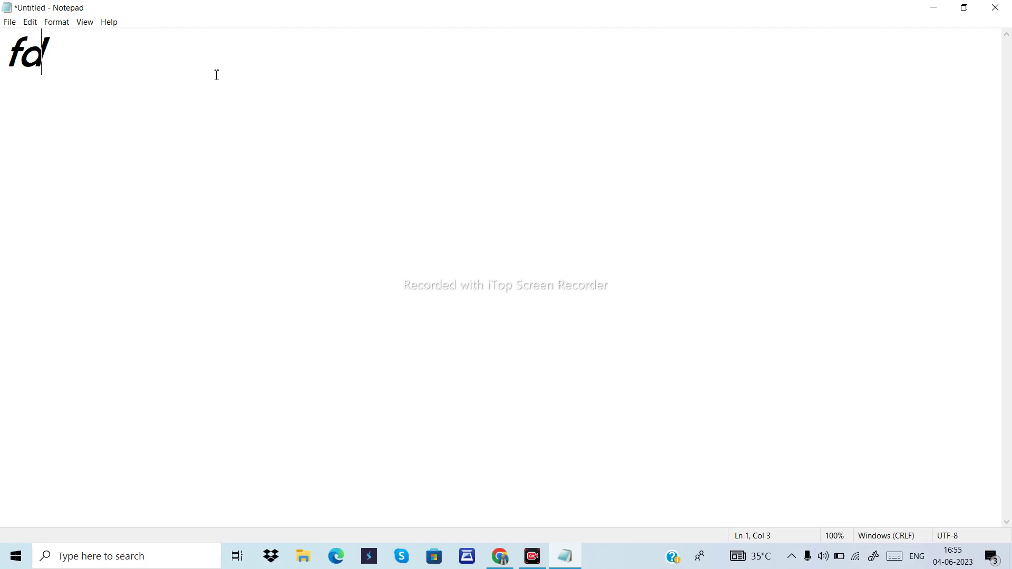
key(alt+F4)
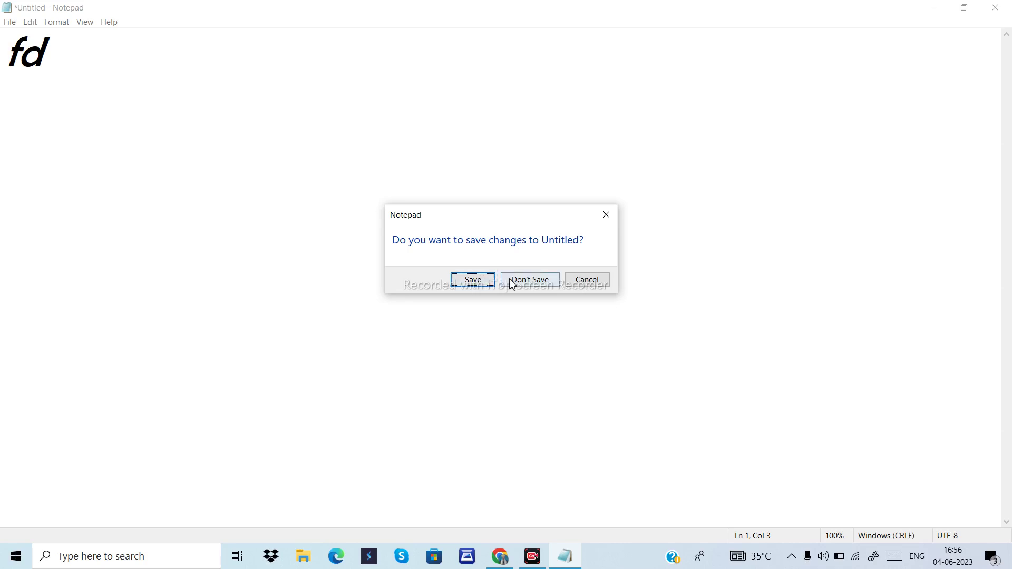
click(530, 280)
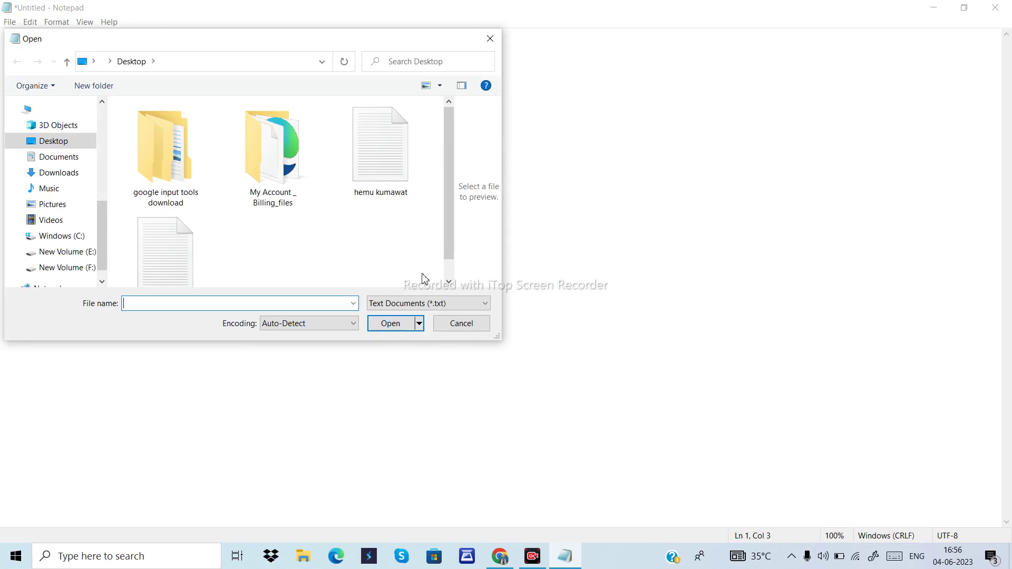
scroll(393, 237, down, 1)
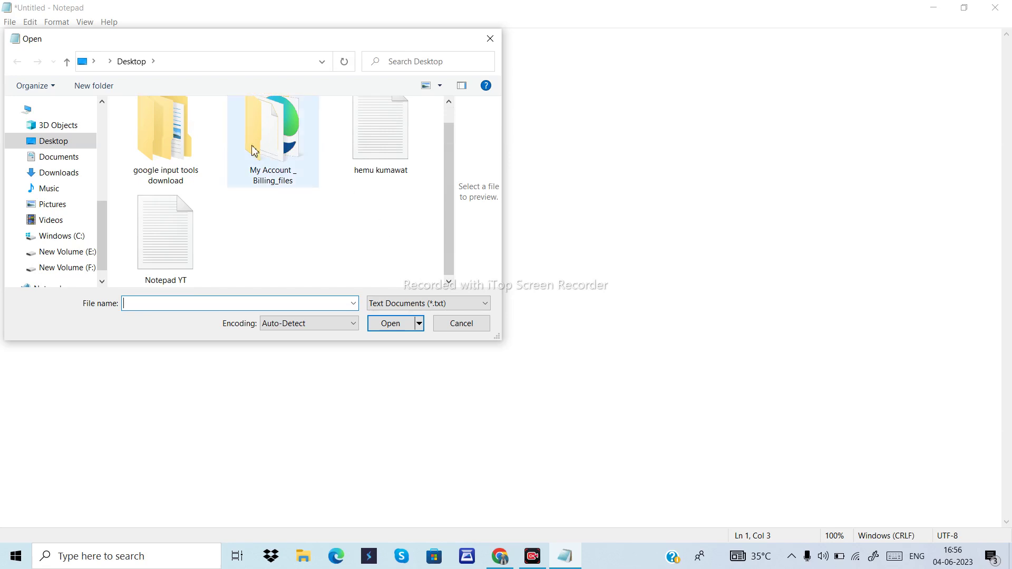
click(177, 237)
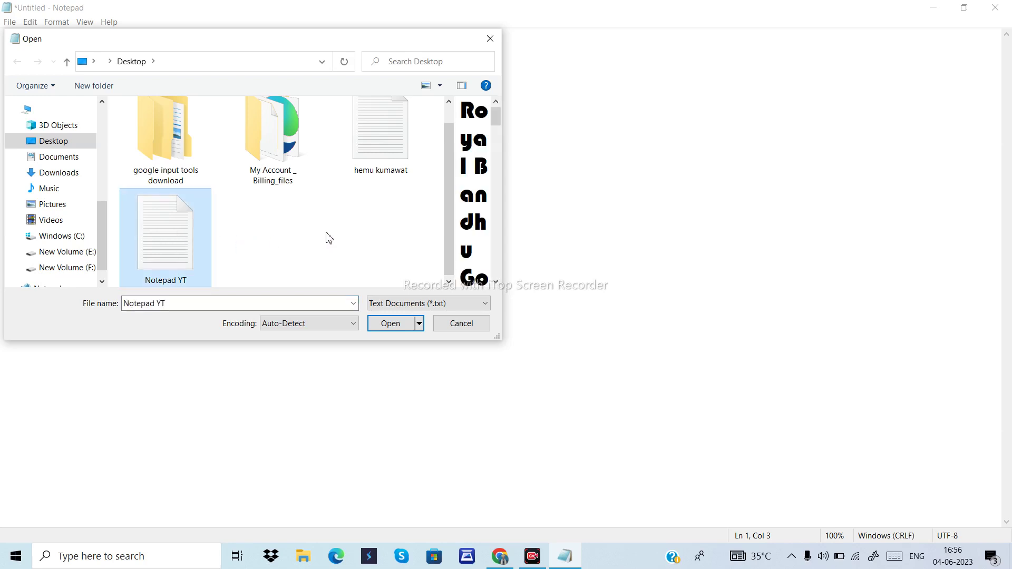
click(380, 327)
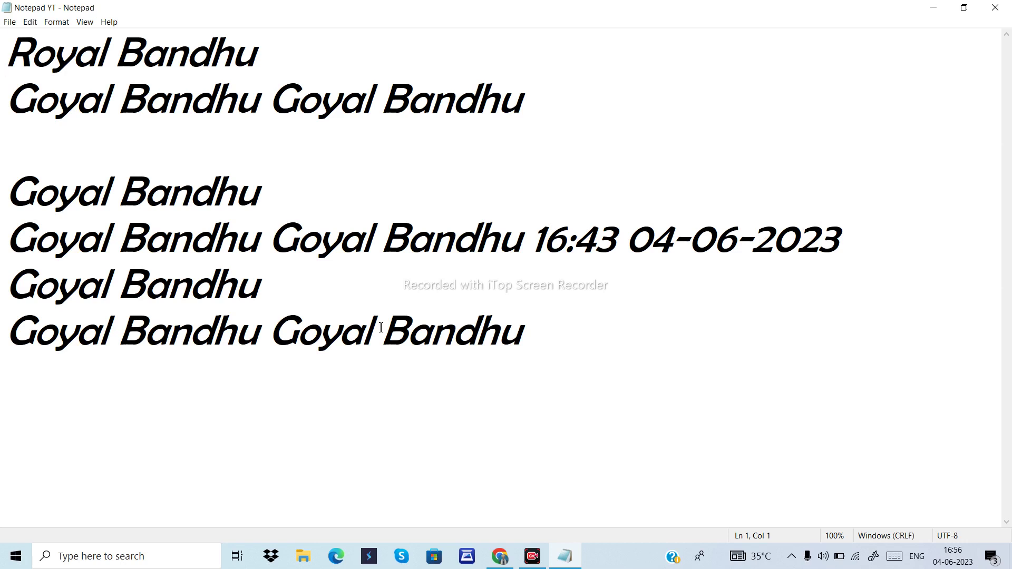
Step: Exit Notepad to close the document
click(10, 23)
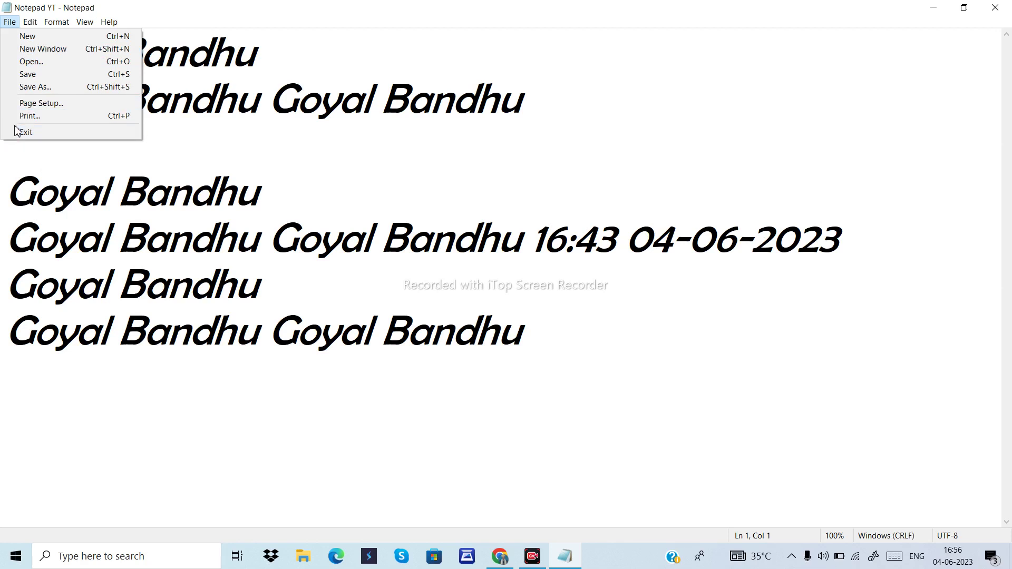
click(51, 133)
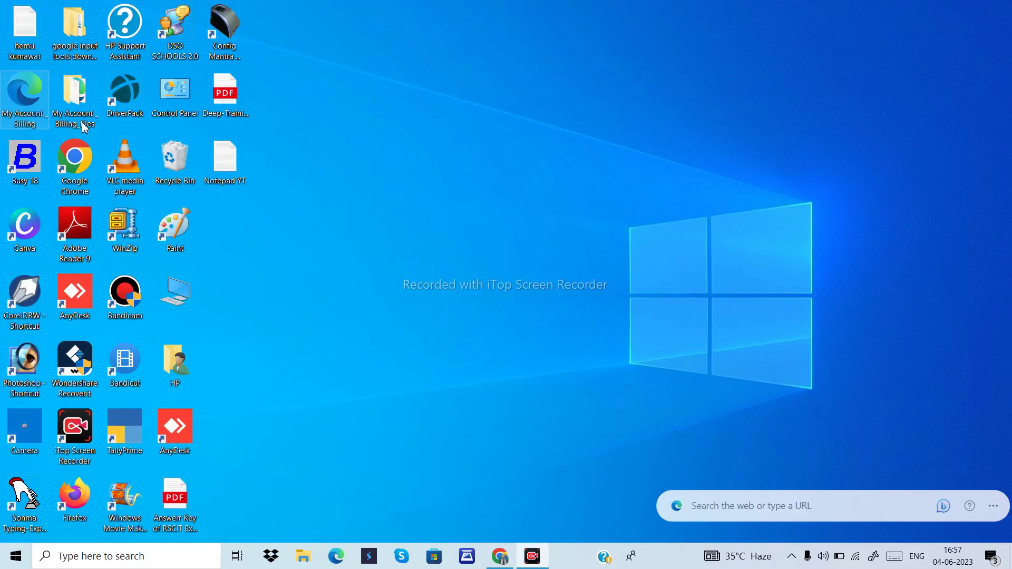